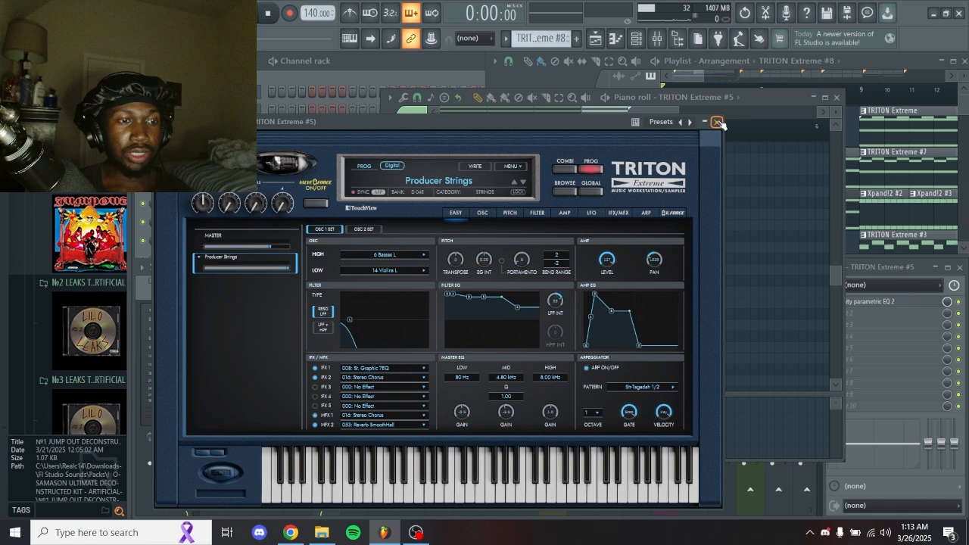
Check the Fruity Parametric EQ 2 curve on the TRITON Extreme #5 mixer track, closing the instrument and EQ windows
left_click(712, 121)
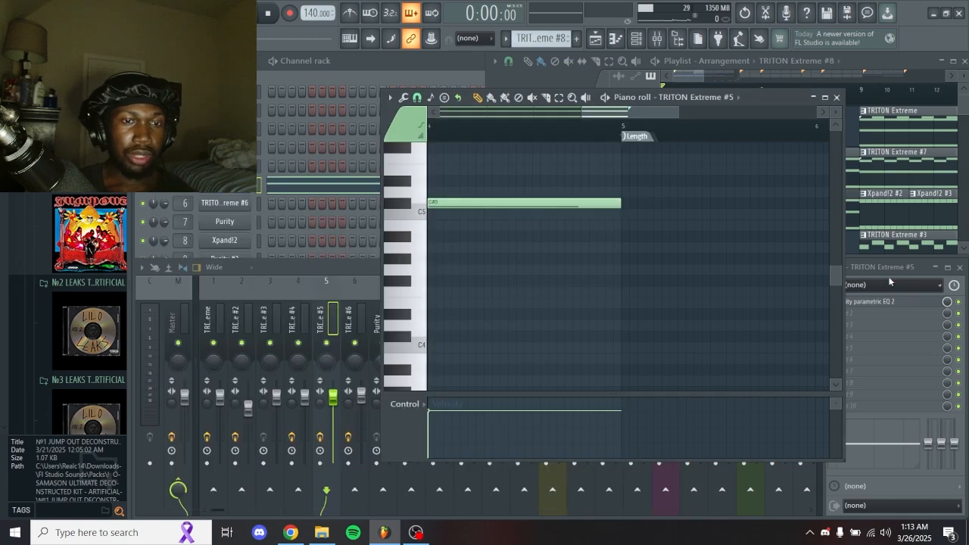
left_click(887, 303)
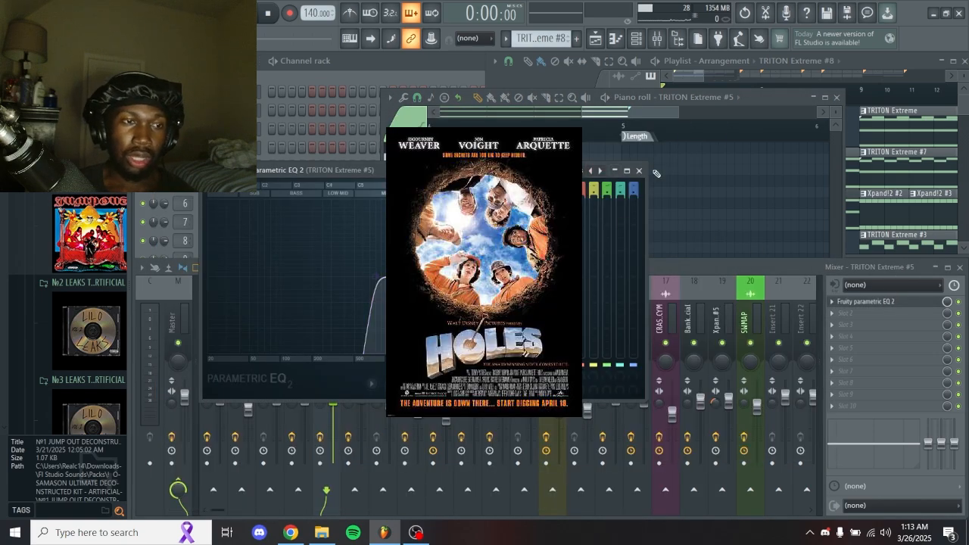
left_click(639, 170)
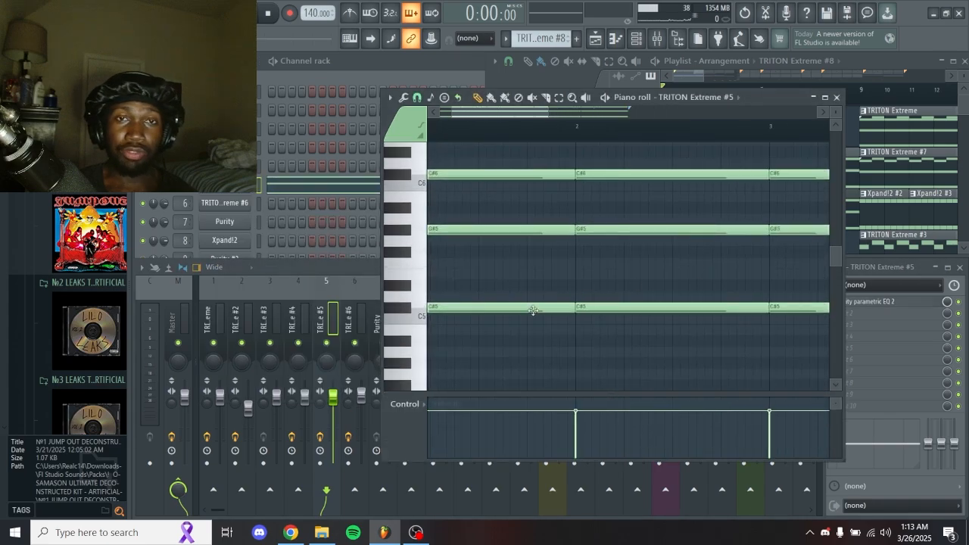
Examine the full row of sustained chord notes for TRITON Extreme #5 in the piano roll and play the pattern
left_click_drag(528, 311, 660, 316)
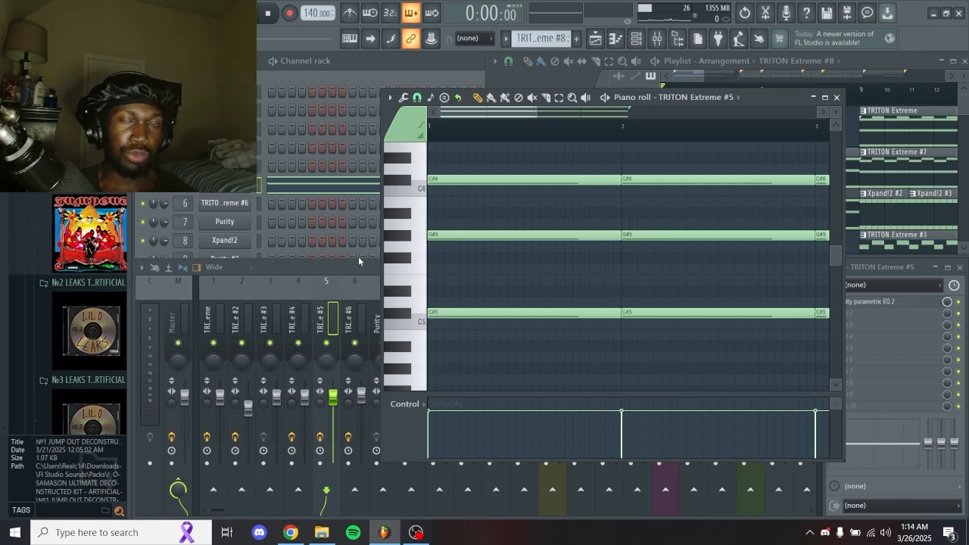
scroll(485, 206, "down", 3, "ctrl")
scroll(440, 212, "up", 3)
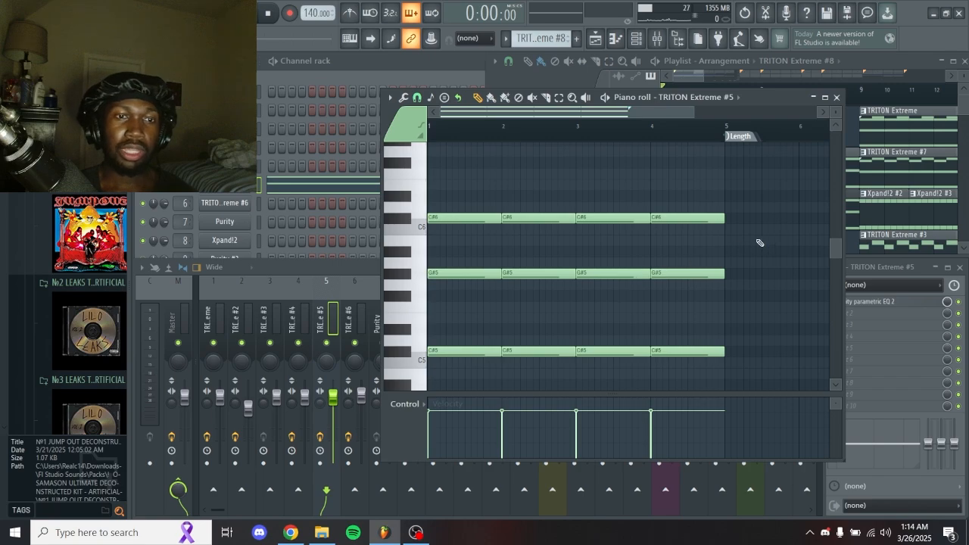
key("space")
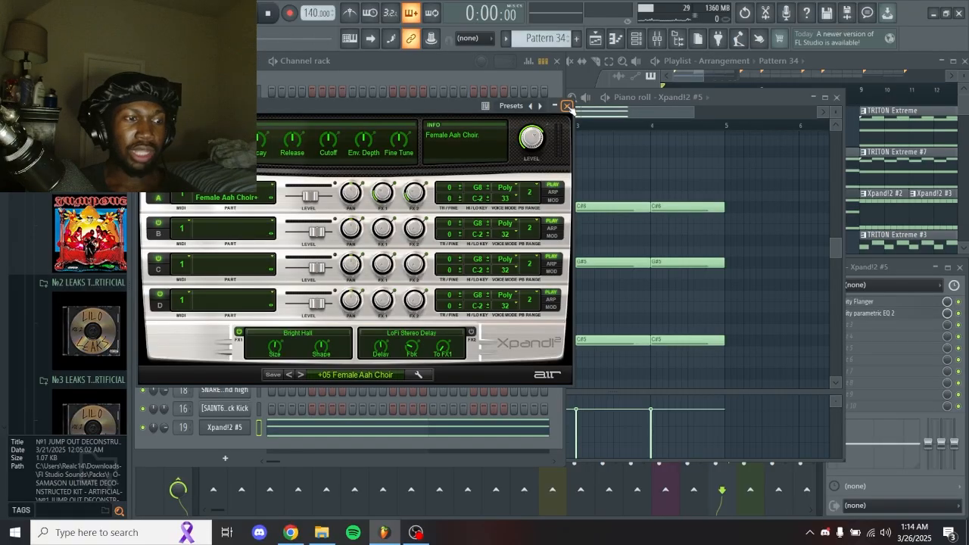
Close the Female Aah Choir instrument and review the Xpand!2 #5 chord notes in the piano roll
left_click(568, 105)
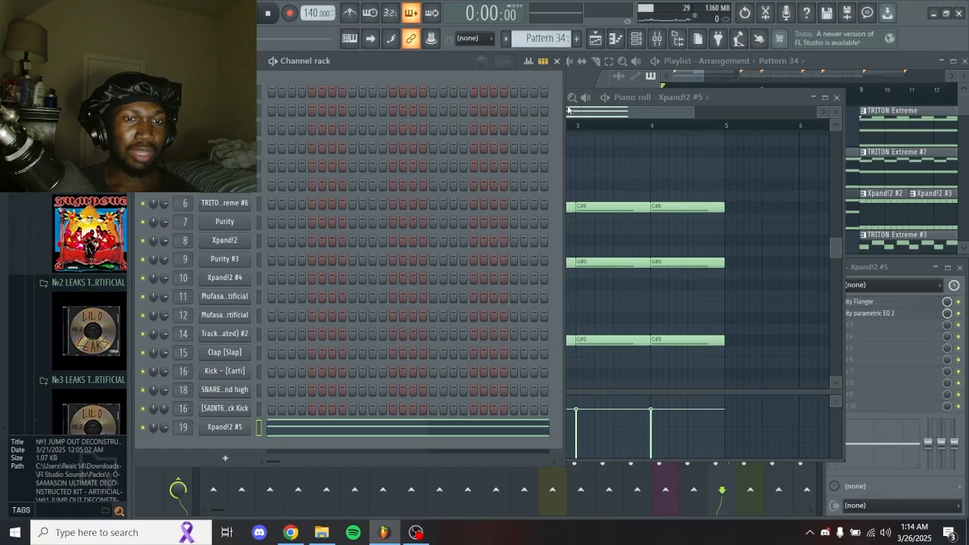
left_click(653, 203)
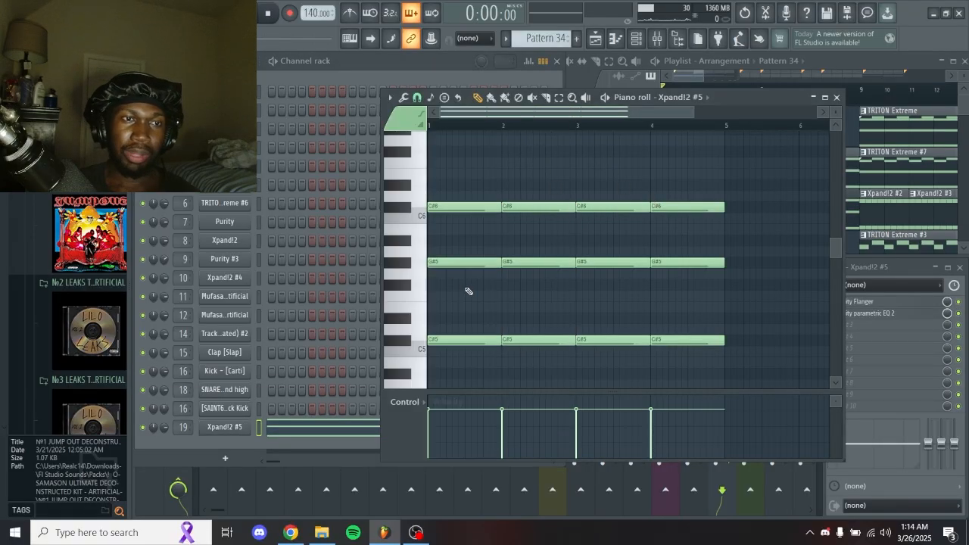
left_click(851, 264)
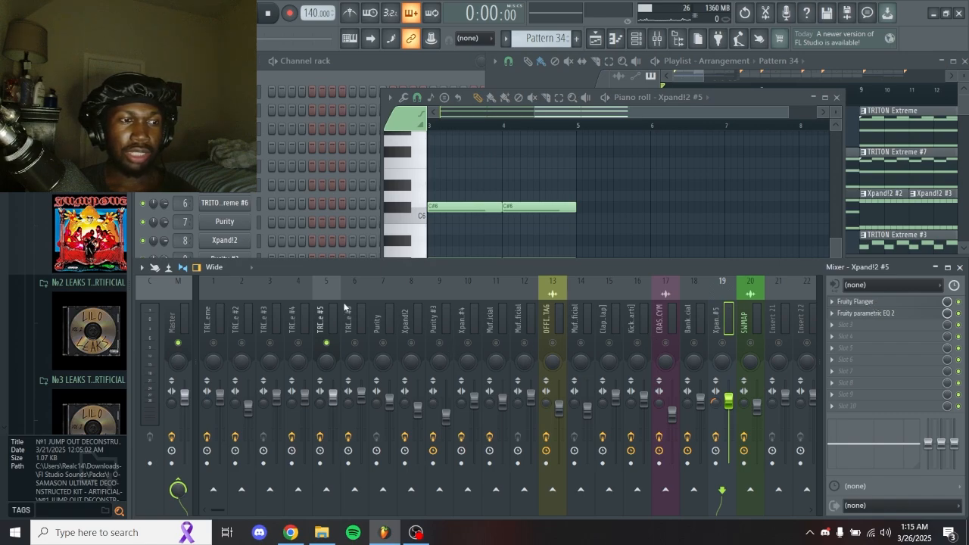
Solo the Xpand!2 #5 mixer track, check its Fruity Parametric EQ 2 and play Pattern 34
right_click(724, 346)
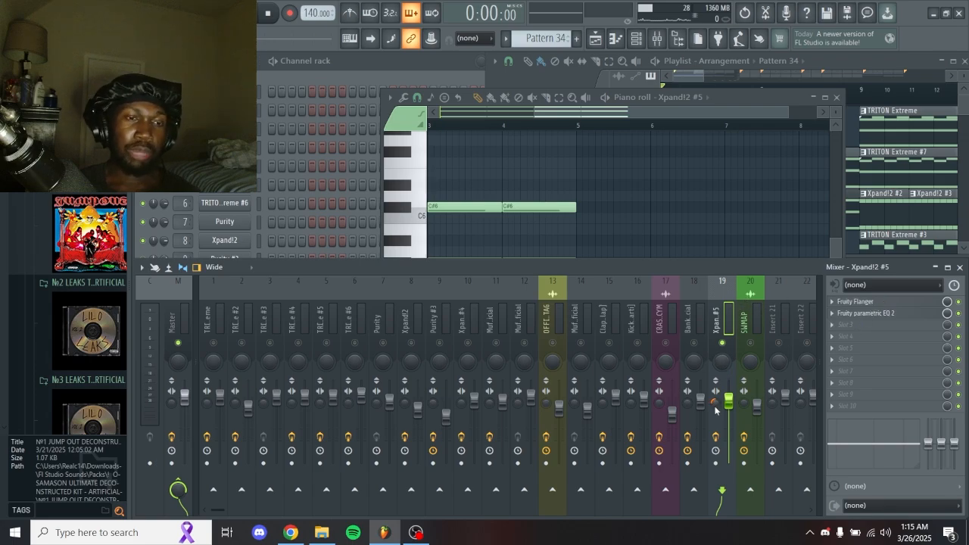
left_click(878, 314)
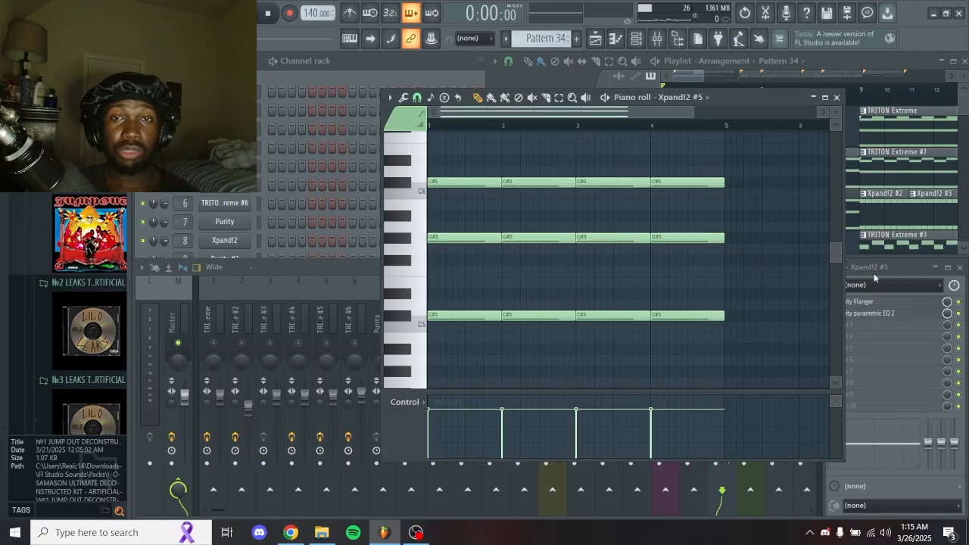
key("space")
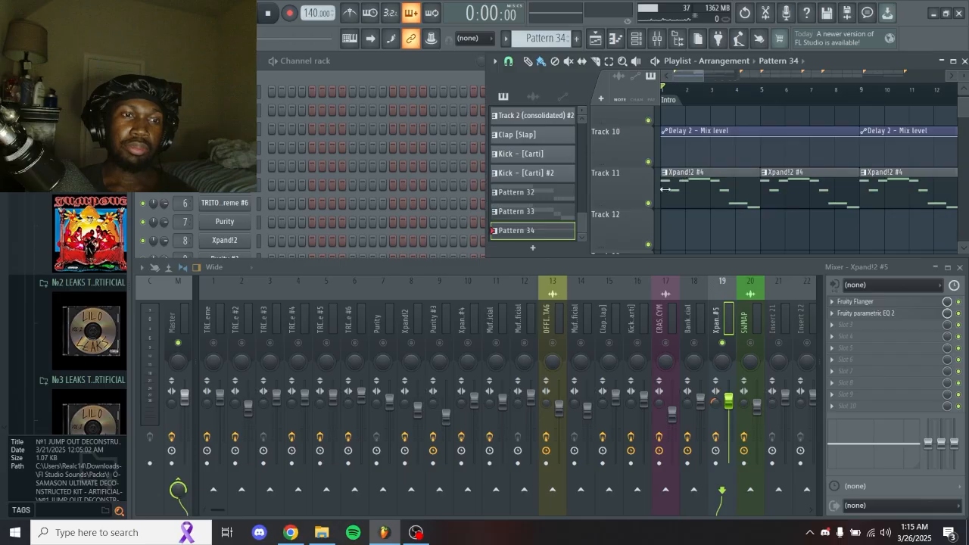
Solo playlist Track 11 and re-enable Track 10, which holds the Delay 2 mix level automation
left_click(648, 203, "ctrl")
scroll(678, 185, "up", 1)
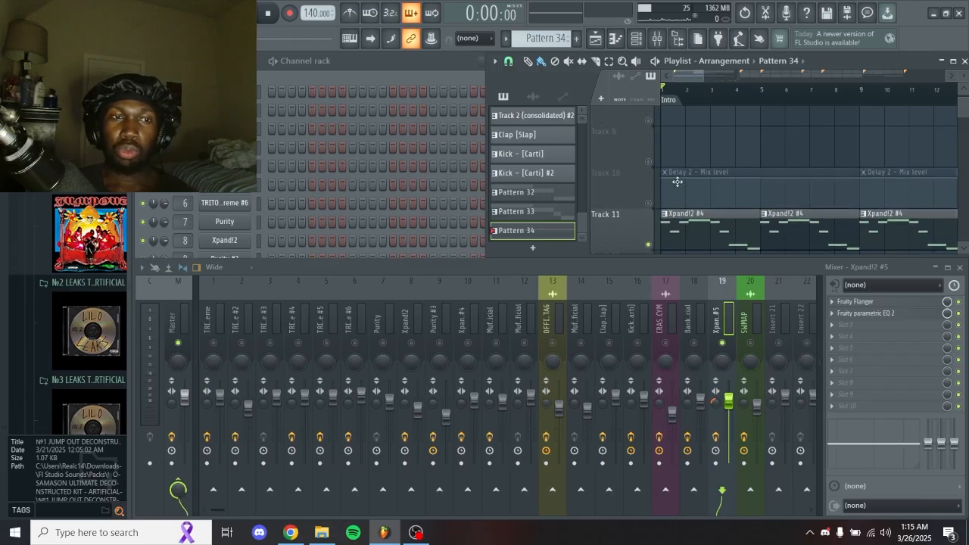
left_click(649, 203)
scroll(735, 169, "down", 1)
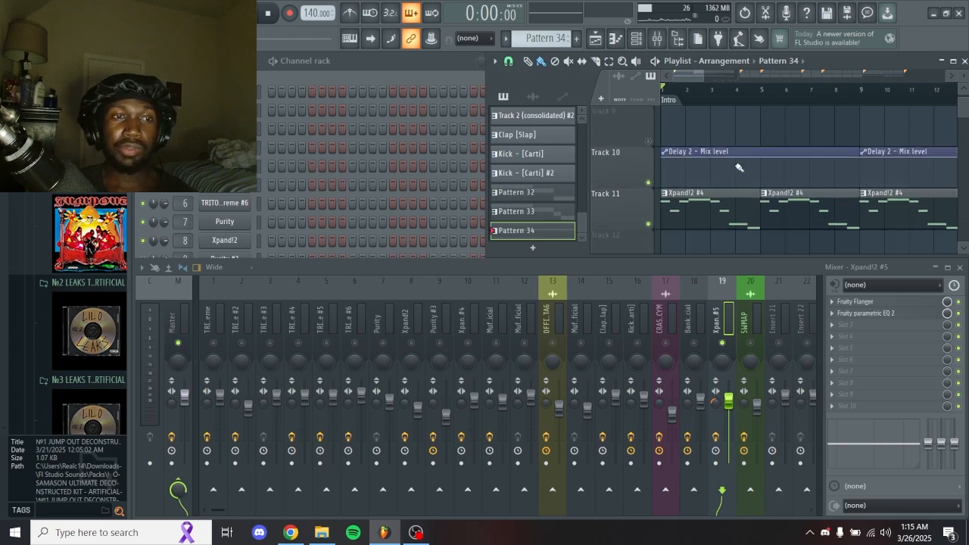
Open the Xpand!2 #4 instrument, look up part A's Overdrive Guitar+ patch in the Guitars category, and close the instrument
left_click(701, 197)
left_click(357, 67)
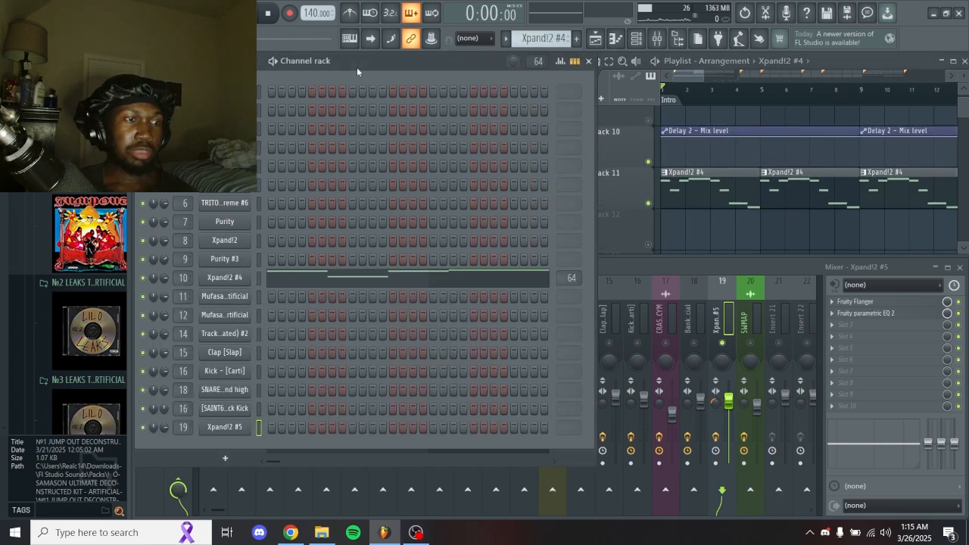
left_click(229, 282)
left_click(371, 392)
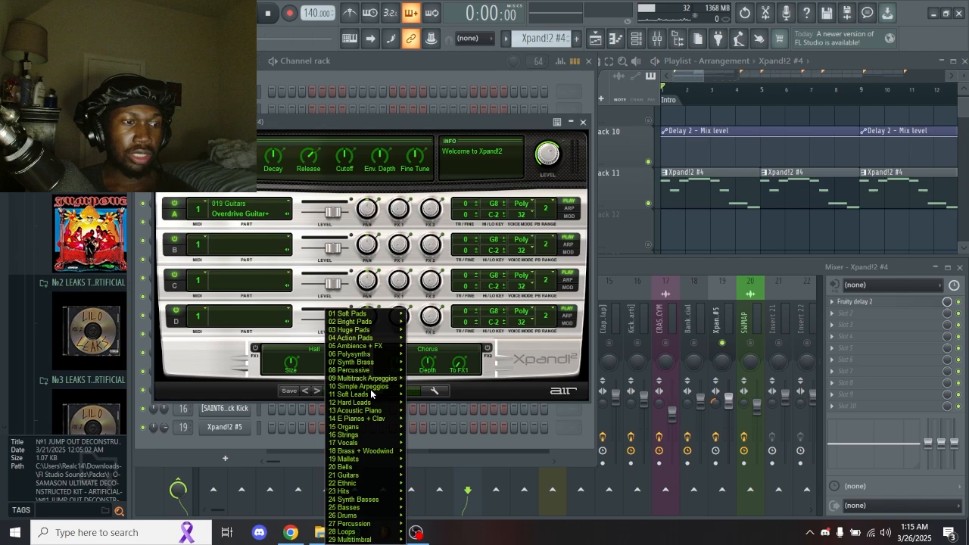
left_click(266, 212)
mouse_move(271, 362)
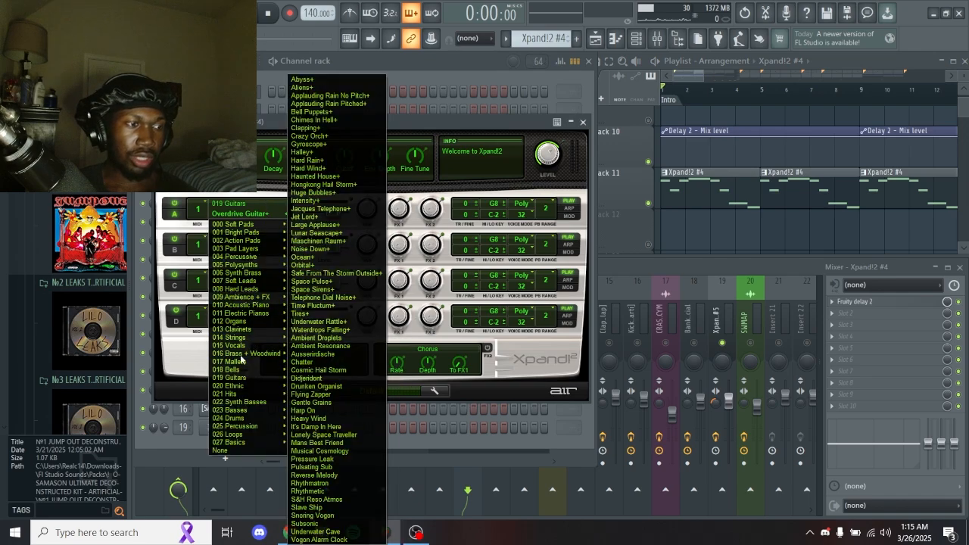
mouse_move(256, 378)
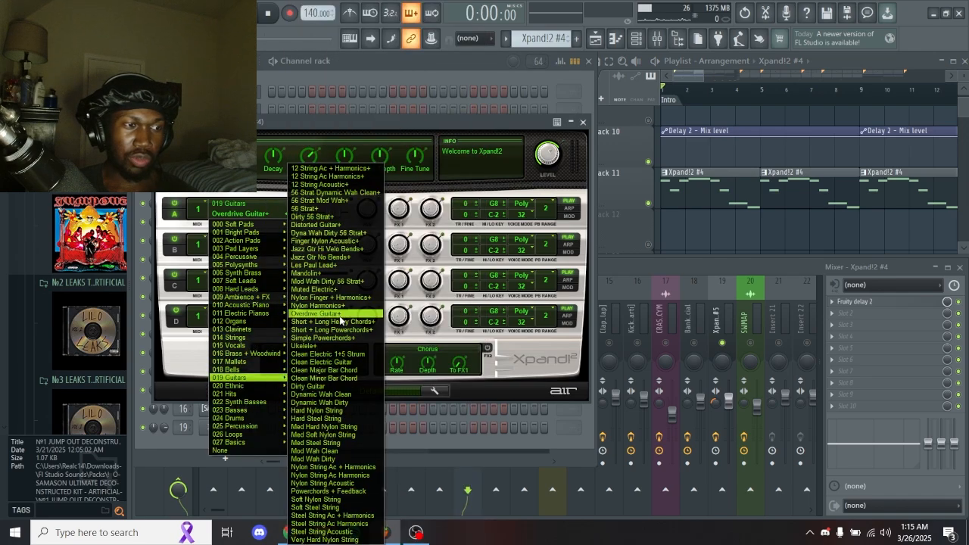
left_click(583, 122)
left_click(584, 122)
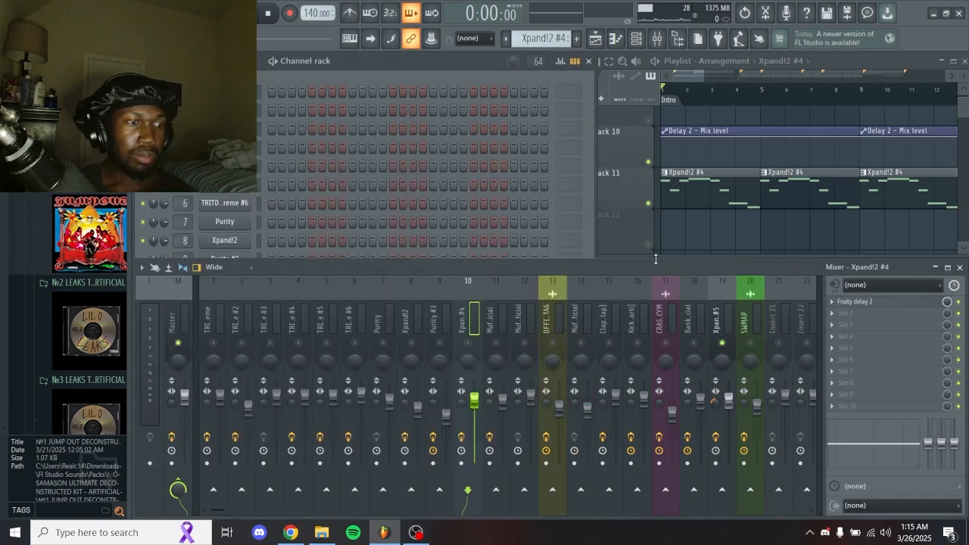
Inspect the Fruity Delay 2 settings on the Xpand!2 #4 mixer track and the pattern's melody notes in the piano roll
left_click(869, 303)
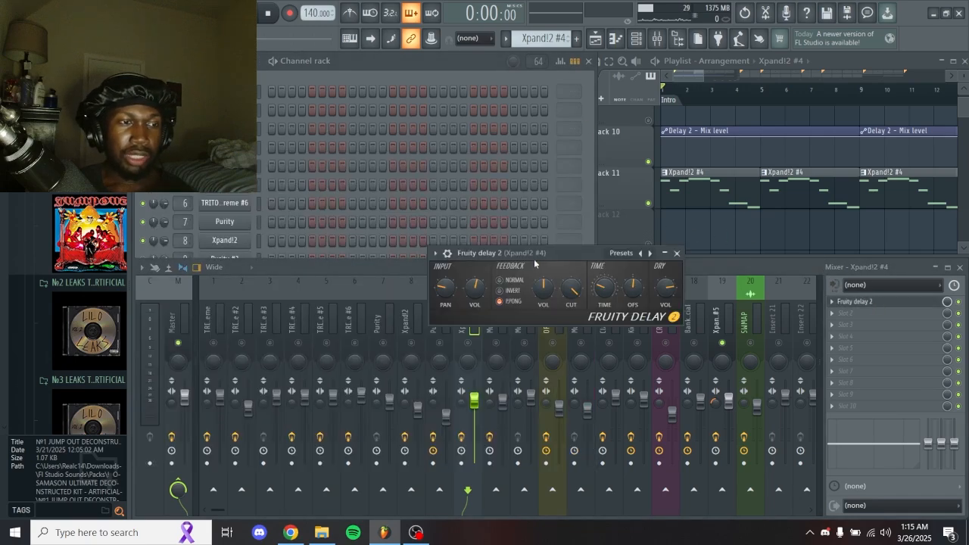
left_click_drag(546, 256, 561, 255)
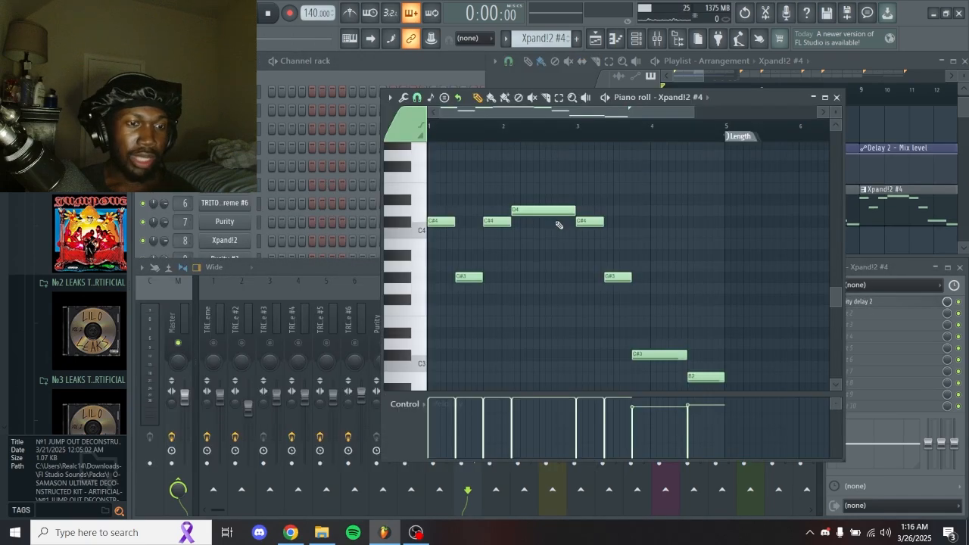
scroll(559, 225, "up", 2)
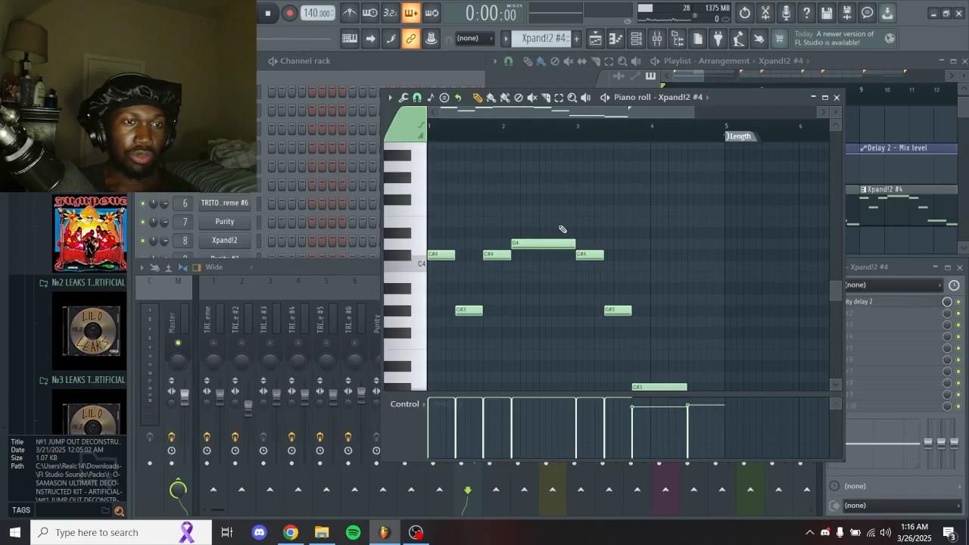
scroll(563, 228, "down", 2)
scroll(563, 226, "down", 2, "ctrl")
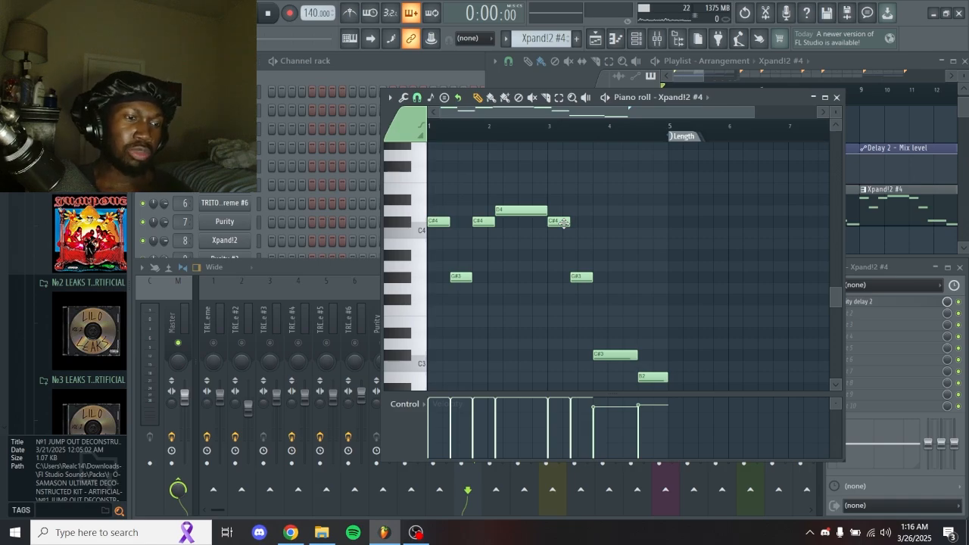
Highlight the first six melody notes of Xpand!2 #4, clear the selection and play the melody
left_click_drag(625, 160, 428, 315)
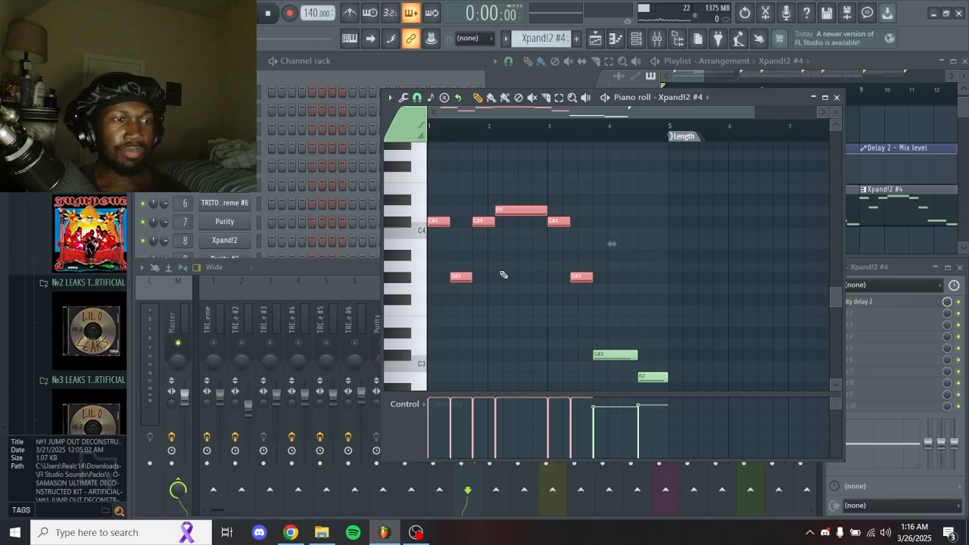
left_click(503, 274, "ctrl")
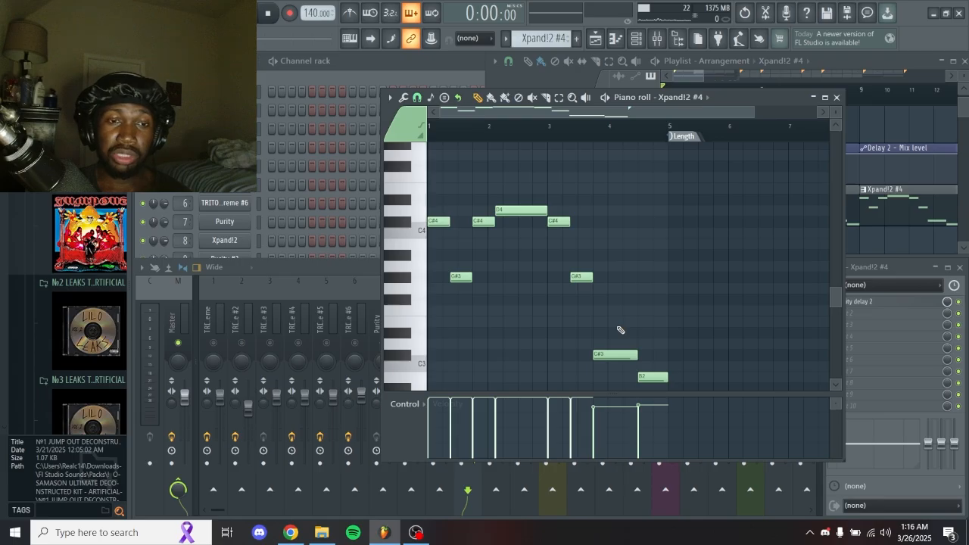
key("space")
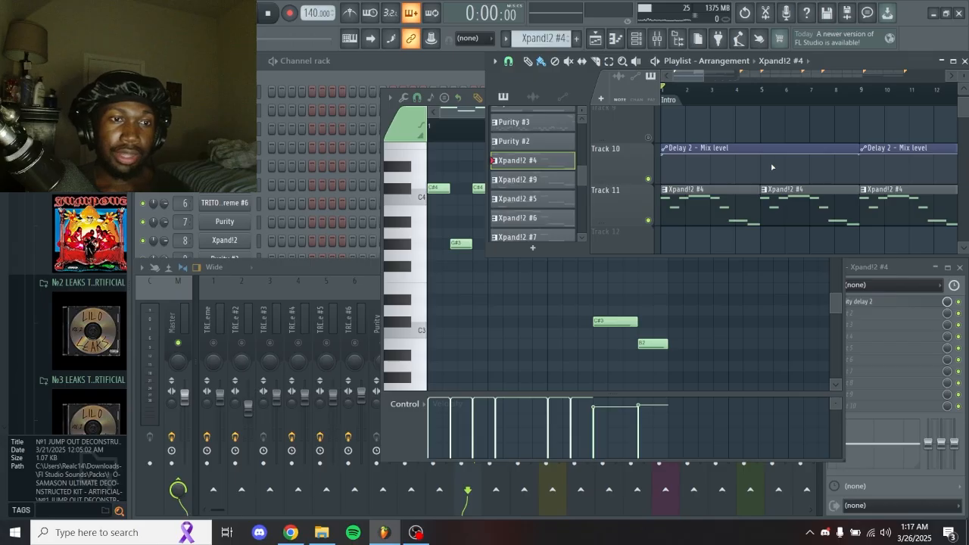
Move the playlist playback position to bar 17, where the Xpand!2 #5 clips begin on Track 11
scroll(774, 167, "down", 3)
scroll(818, 177, "down", 2)
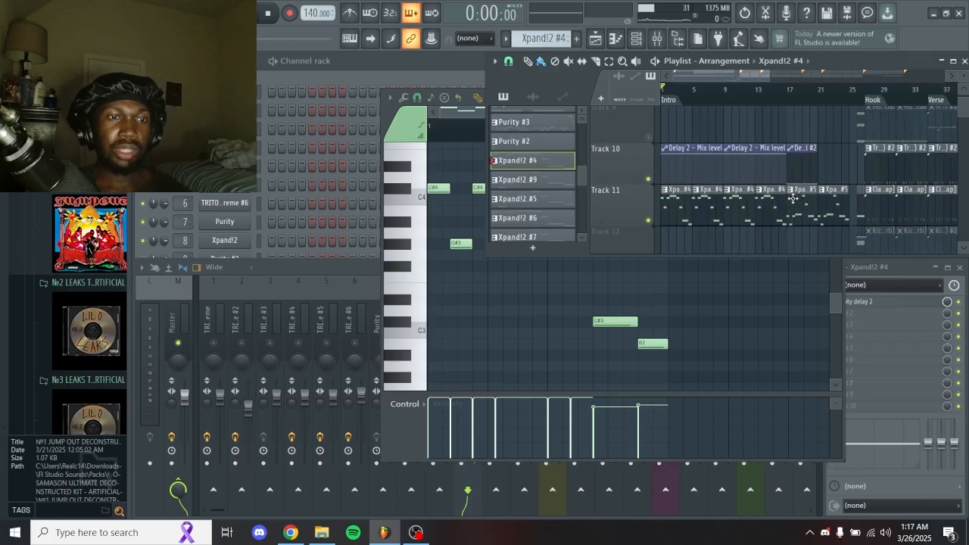
left_click(791, 90)
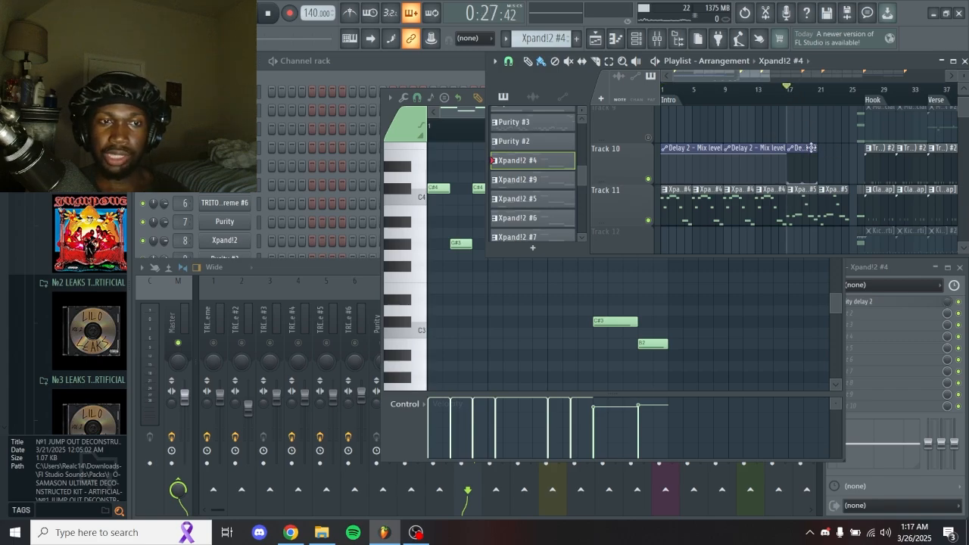
Solo playlist Track 7 and set the playback position to bar 9, at the start of the first Pattern 34 clip
scroll(647, 229, "up", 5)
left_click(648, 226)
scroll(718, 159, "up", 3)
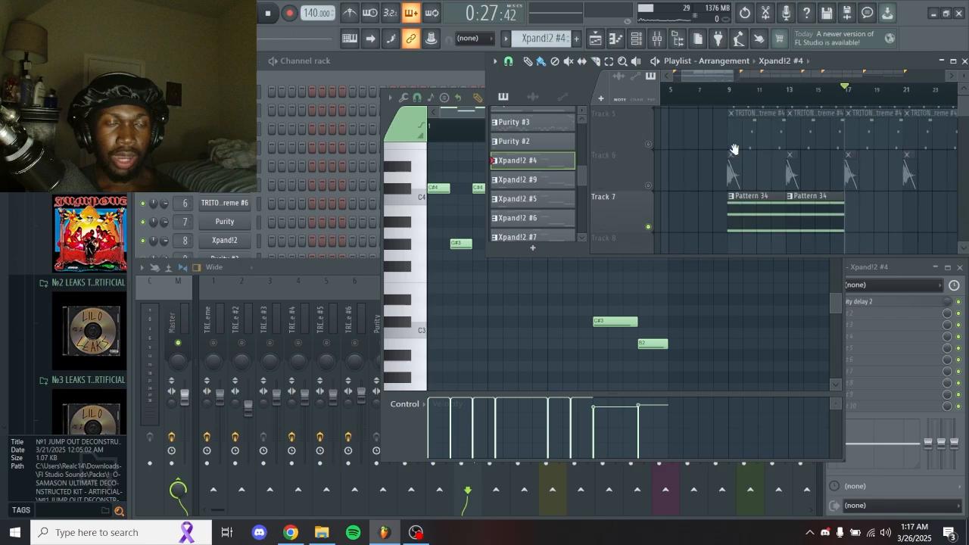
left_click(737, 96)
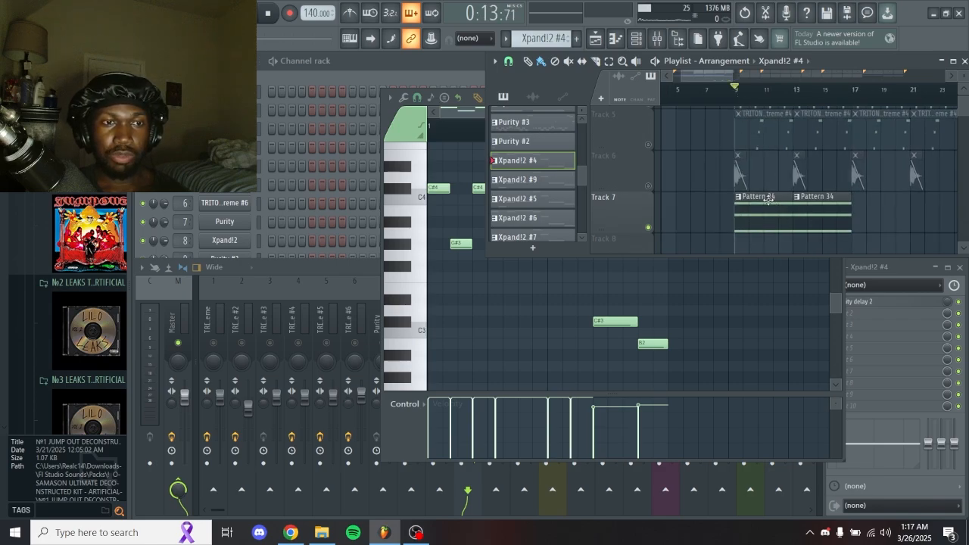
Solo playlist Track 6, audition the glass shatter crash, and review the channel settings of its first clip and the #2 clip at bar 17
right_click(648, 185)
scroll(723, 168, "up", 3)
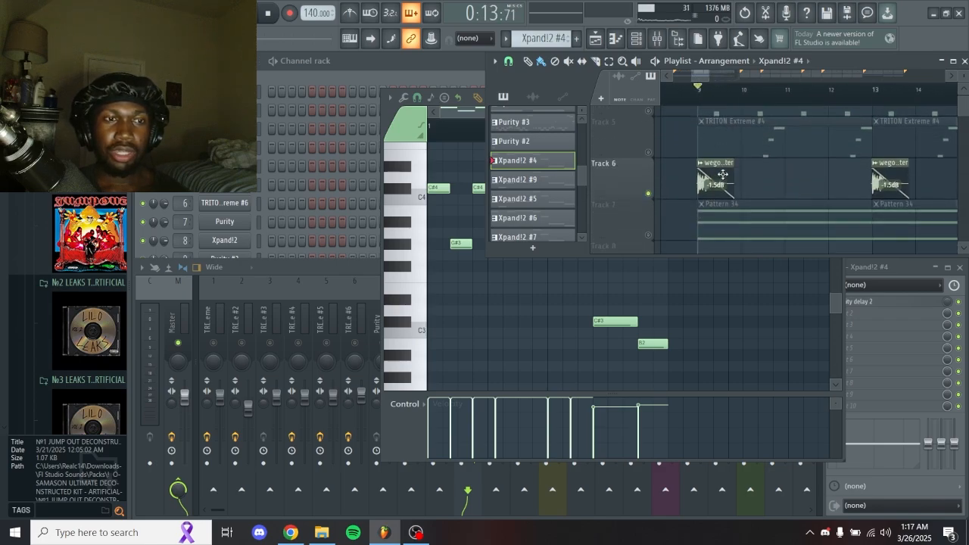
double_click(722, 167)
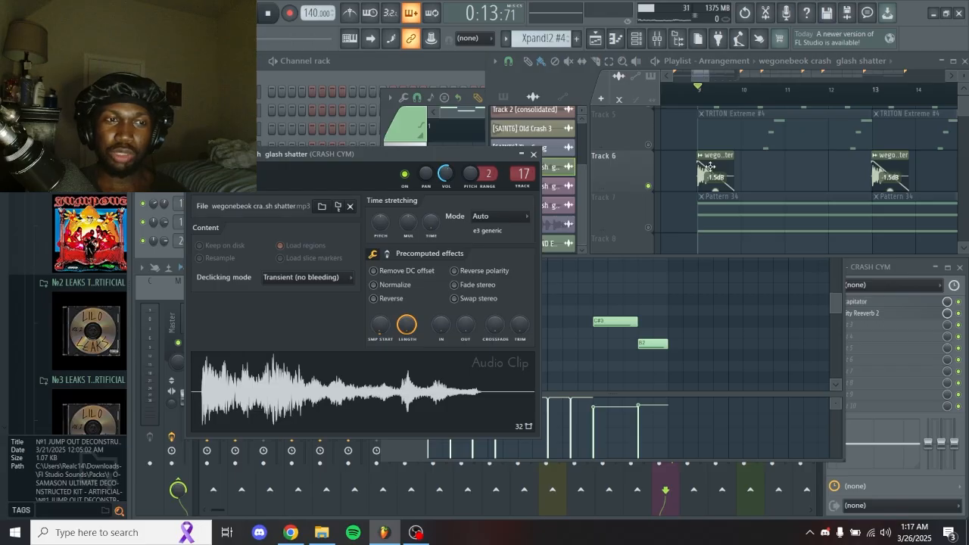
key("space")
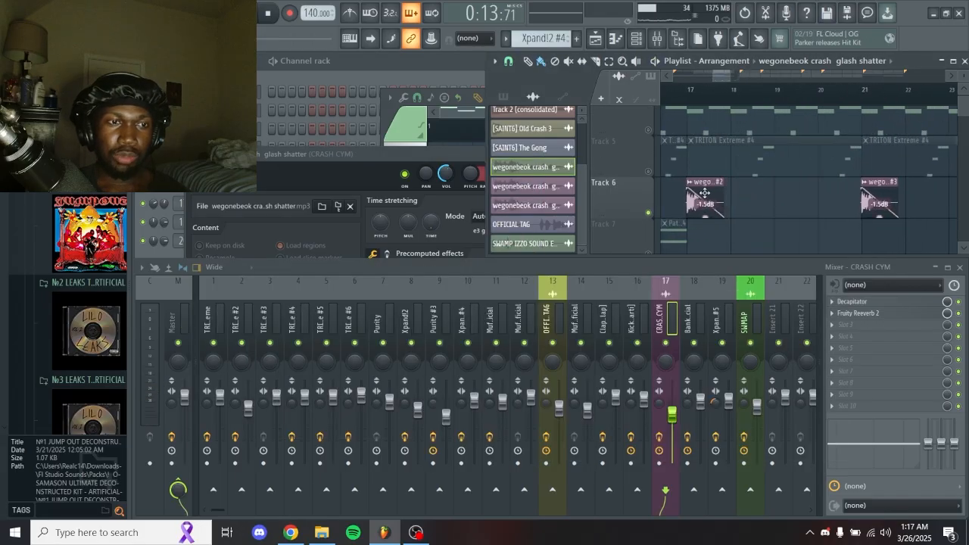
double_click(700, 195)
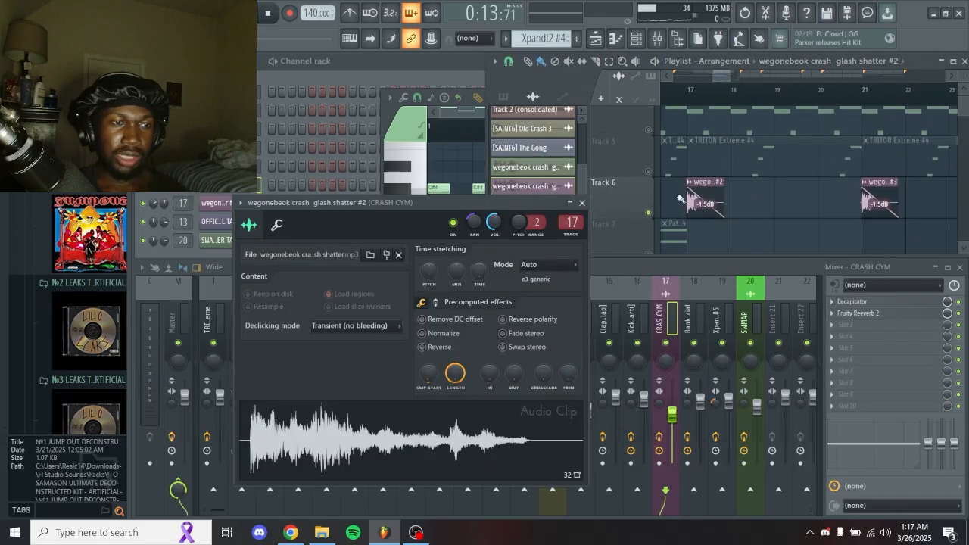
left_click(583, 203)
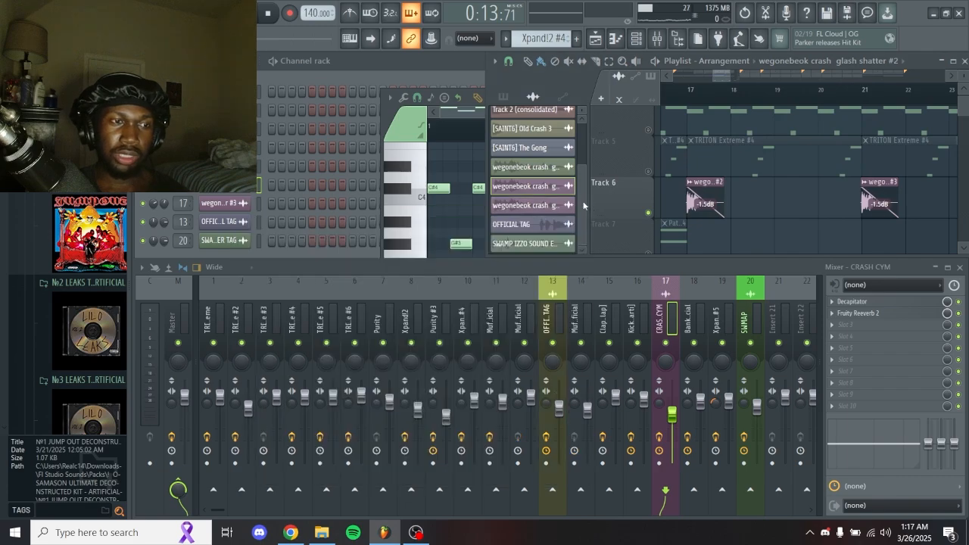
Review the channel settings of the #3 glass shatter crash clip at bar 21 on Track 6
double_click(887, 190)
left_click(598, 219)
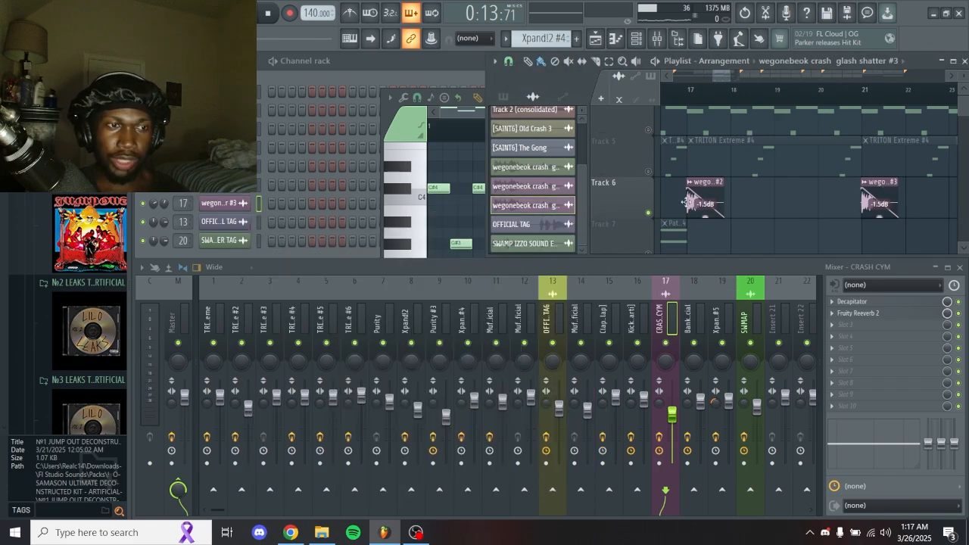
scroll(733, 182, "down", 3)
scroll(734, 181, "up", 3)
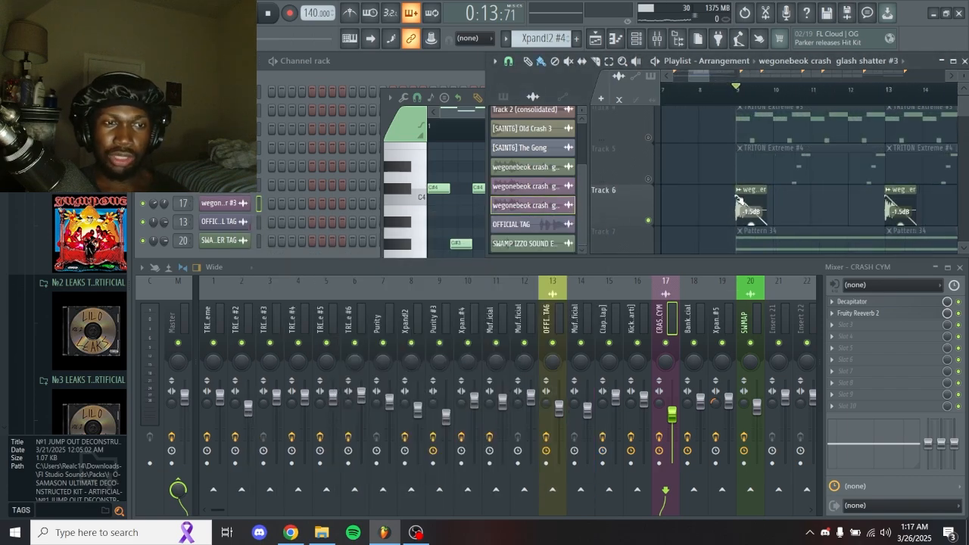
Inspect the Decapitator and Fruity Reeverb 2 effects on the CRASH CYM mixer track
left_click(860, 301)
left_click_drag(533, 140, 694, 182)
left_click(771, 179)
left_click(880, 316)
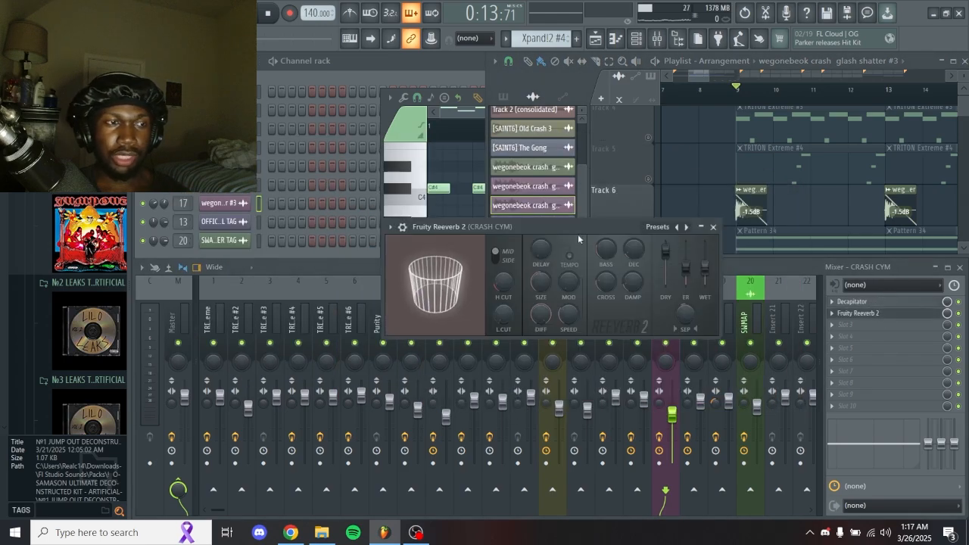
left_click(716, 227)
Solo playlist Track 5 and set the playback position to bar 10, inside the first TRITON Extreme #4 clip
scroll(725, 193, "down", 3)
scroll(727, 189, "up", 2)
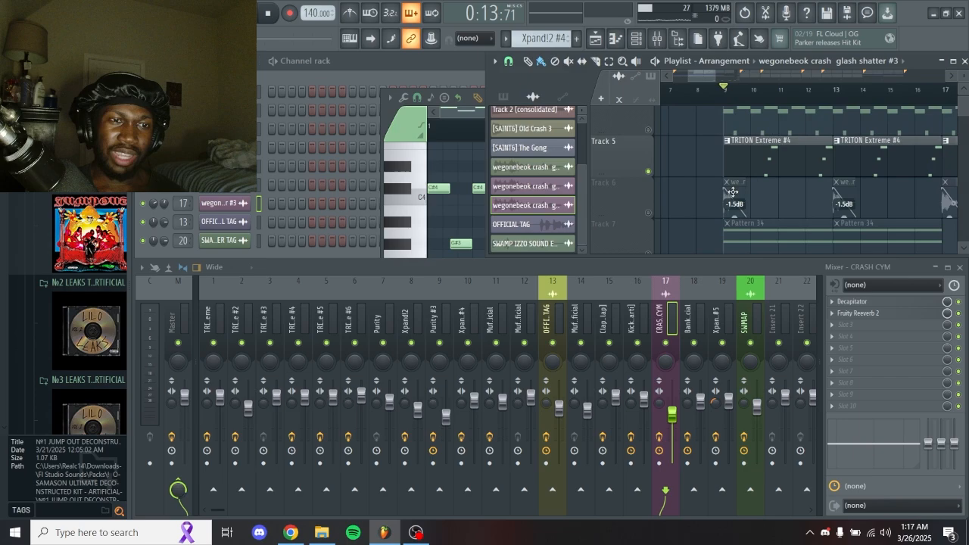
scroll(763, 159, "up", 1)
scroll(767, 120, "down", 2)
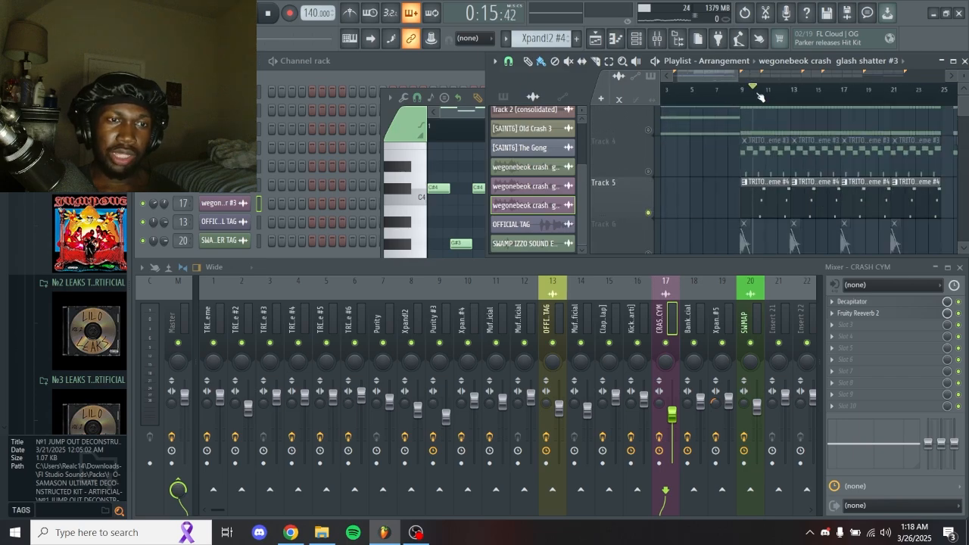
Inspect the Fruity parametric EQ 2 and Fruity Reeverb 2 effects on the TRITON Extreme #4 mixer track
left_click(355, 66)
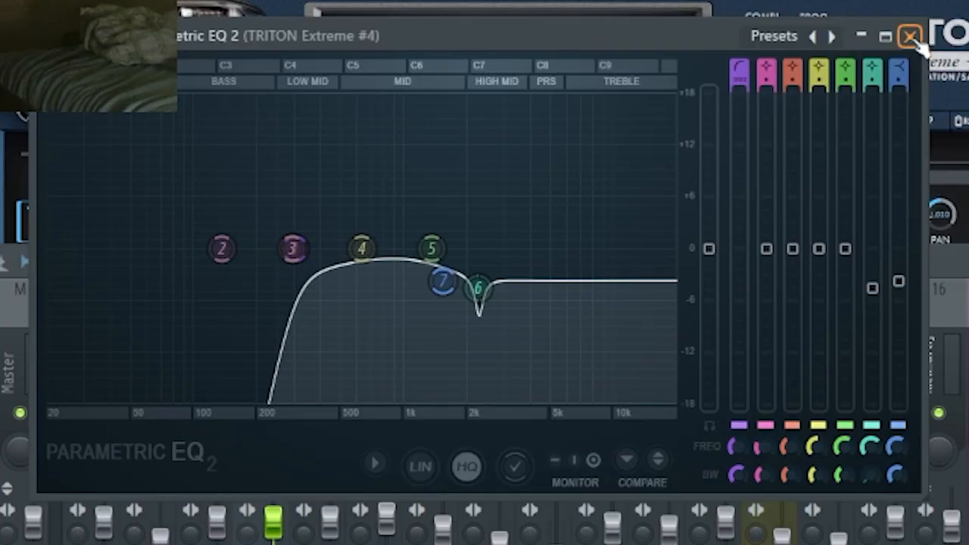
left_click(911, 36)
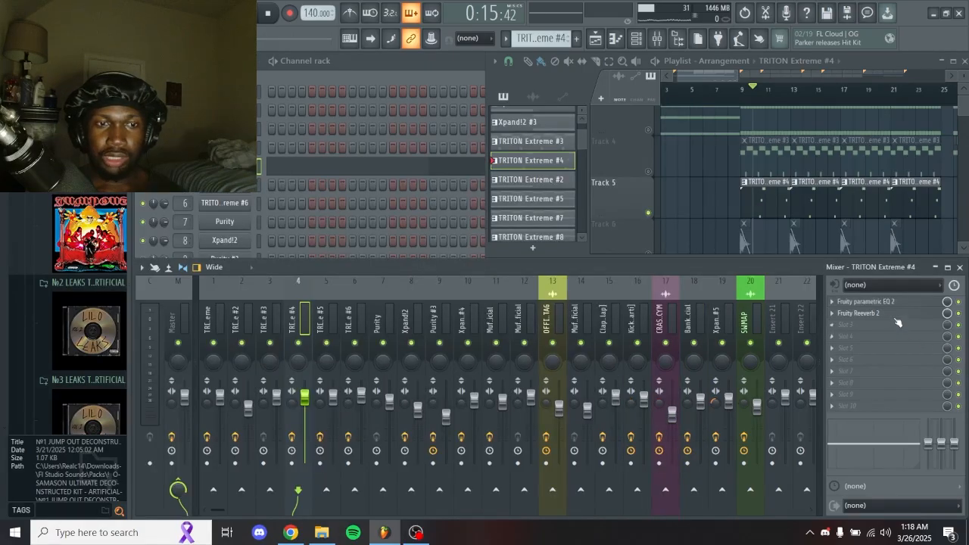
left_click(899, 317)
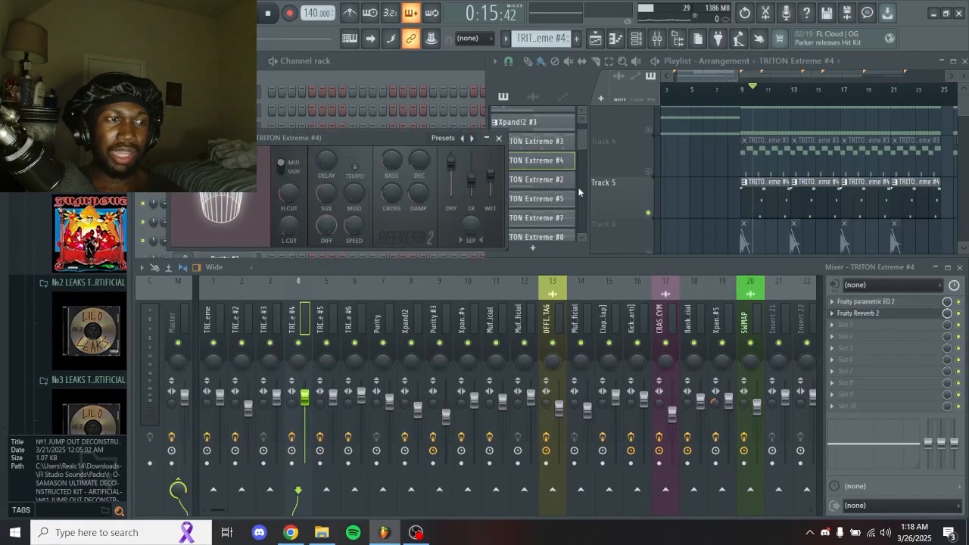
left_click(498, 139)
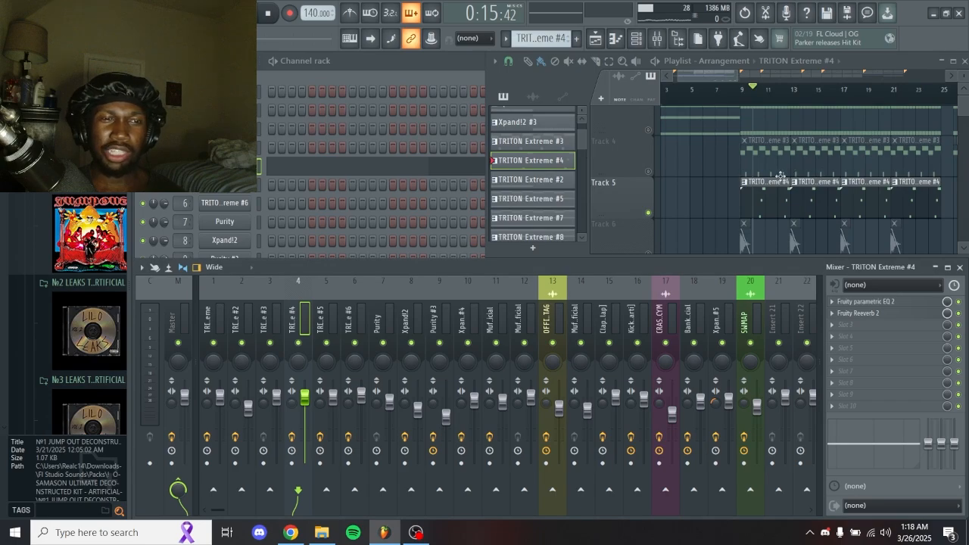
Solo playlist Track 1 with playback at bar 9 and review the TRITON Extreme instrument's Digital Strings preset
scroll(768, 175, "up", 4)
scroll(751, 189, "down", 3)
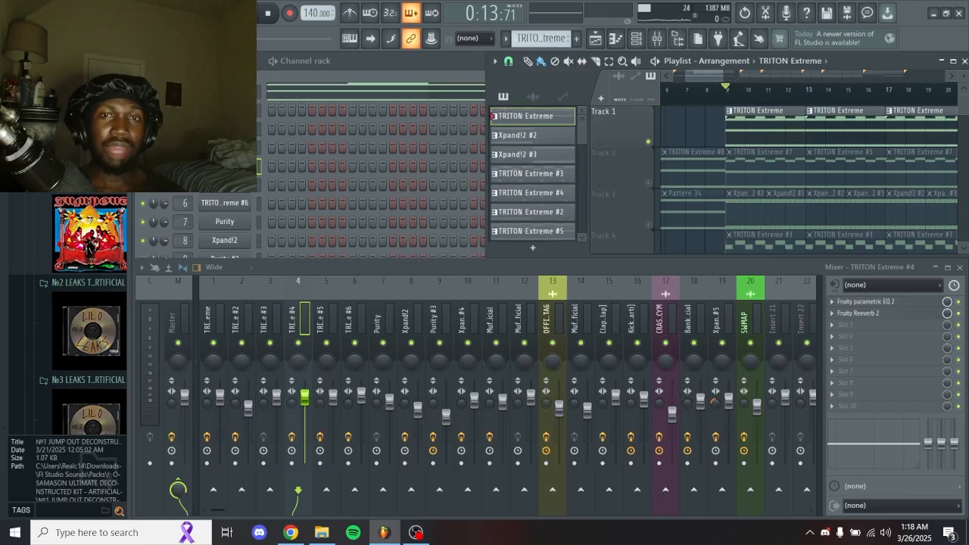
left_click(225, 91)
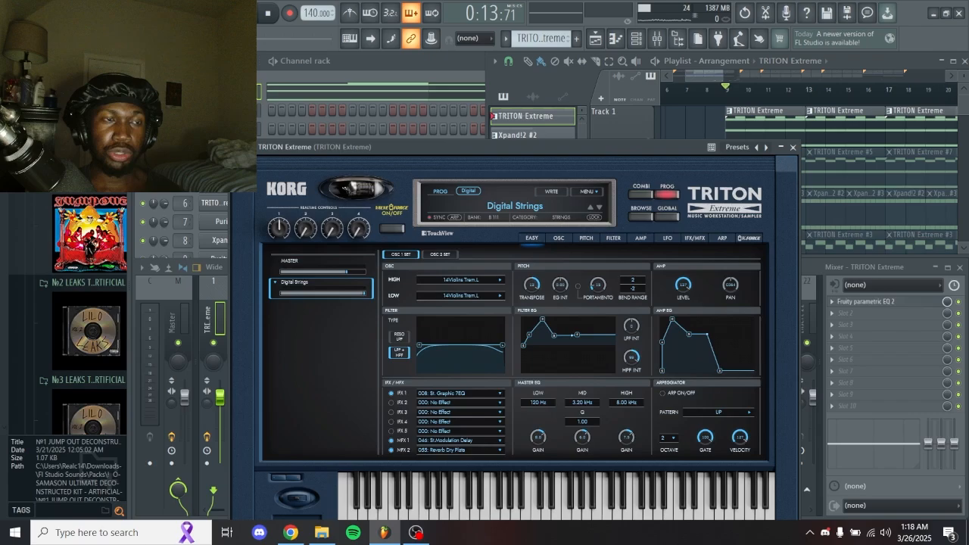
left_click(793, 147)
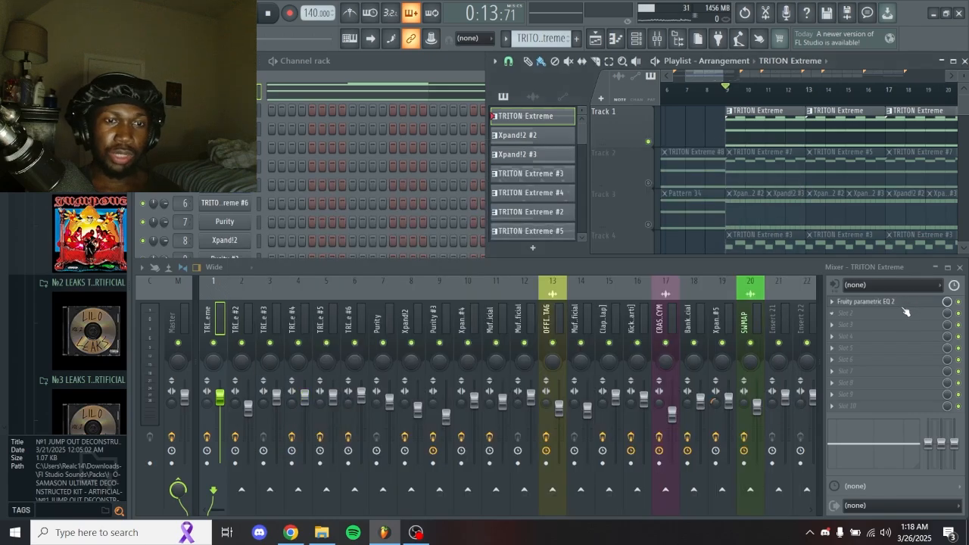
Check the Fruity parametric EQ 2 on the TRITON Extreme mixer track, then view its notes in the piano roll and play them
left_click(901, 302)
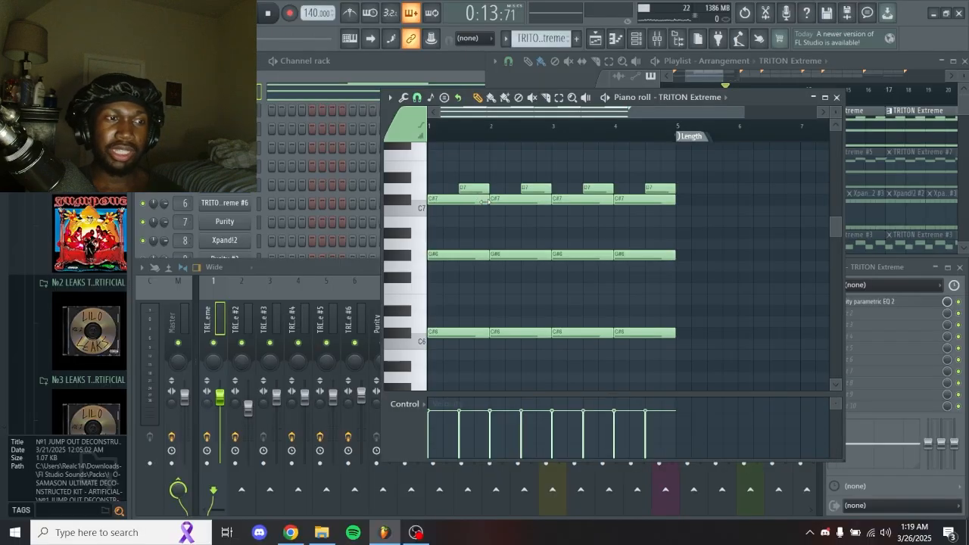
scroll(682, 246, "up", 1)
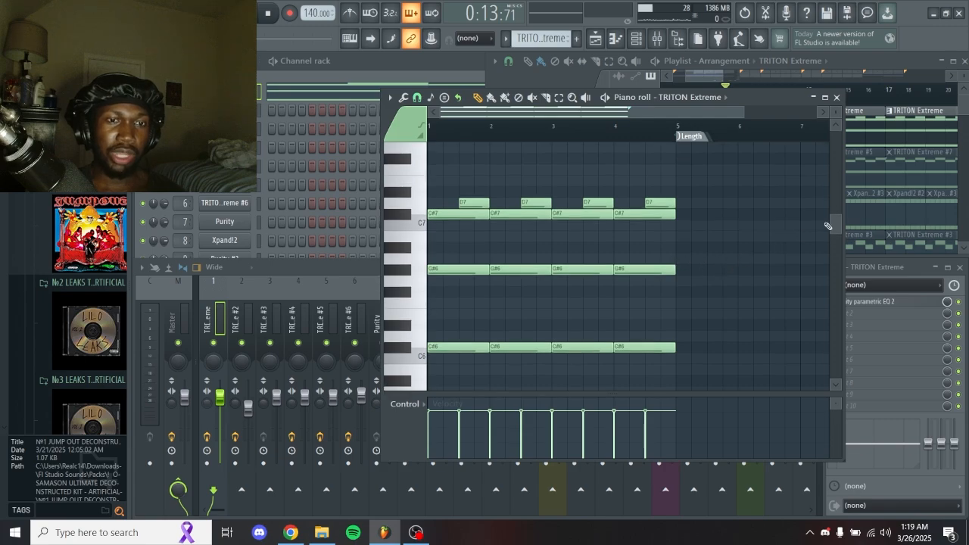
key("space")
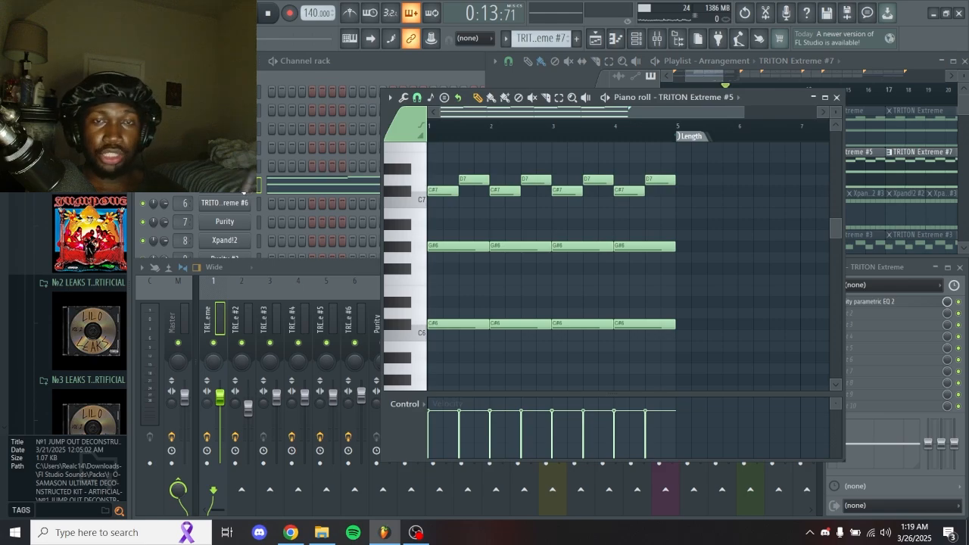
Review the Producer Strings preset of TRITON Extreme #5, then examine and play its notes from the TRITON Extreme #7 pattern
left_click(237, 184)
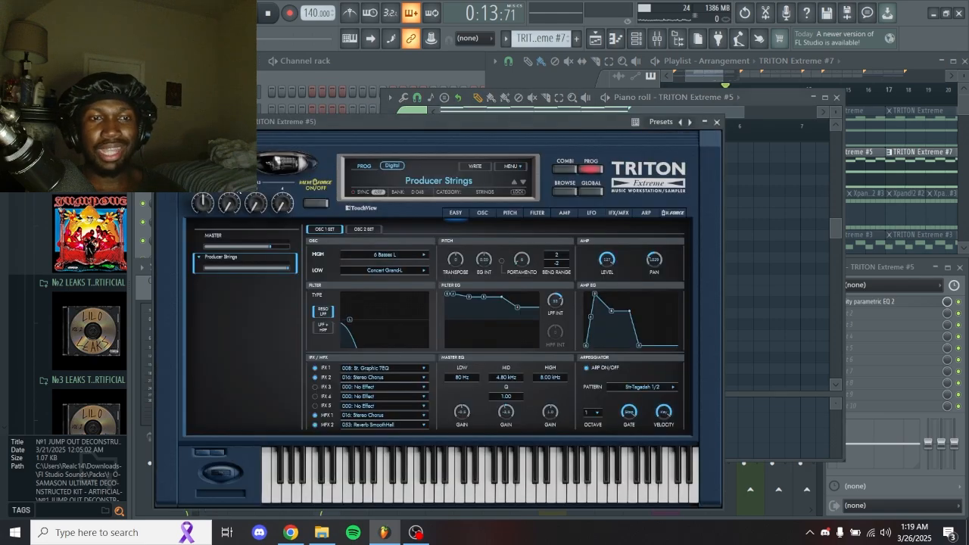
left_click(717, 122)
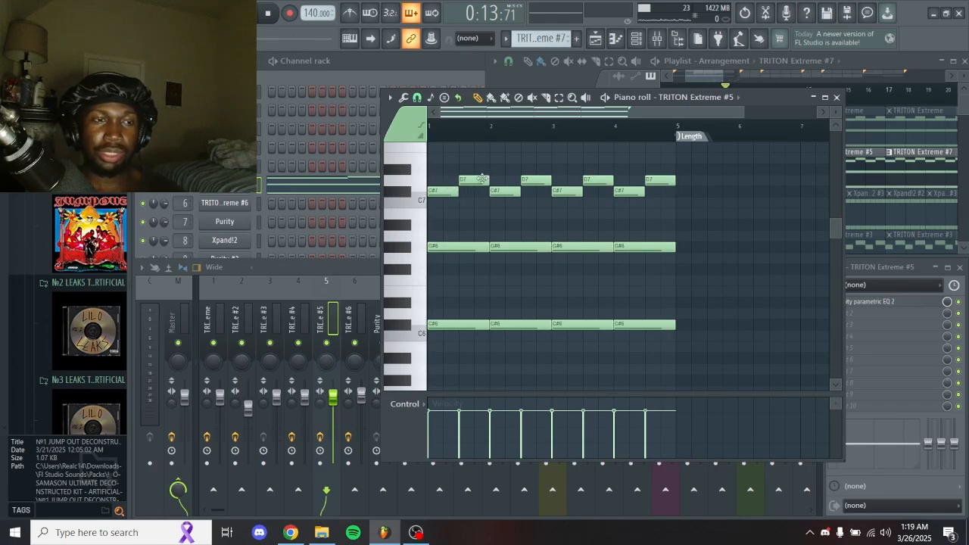
scroll(637, 227, "up", 1)
key("space")
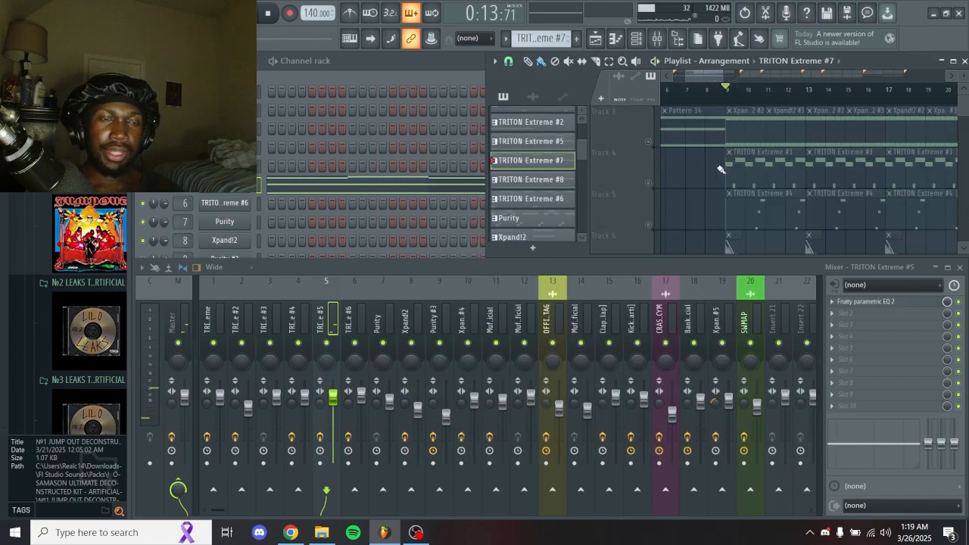
Solo playlist Track 4 and review the Xpressiv Violas preset of TRITON Extreme #3
scroll(708, 181, "up", 1)
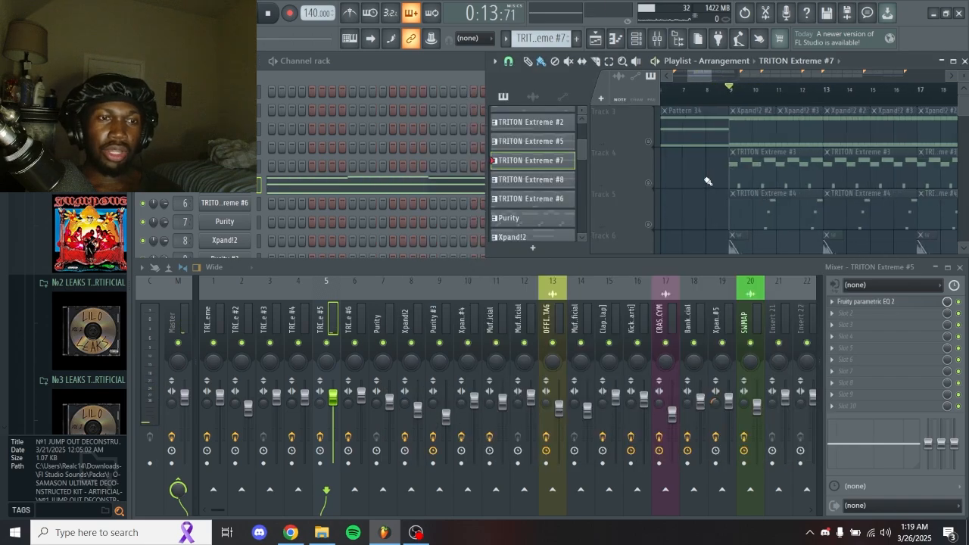
scroll(708, 181, "up", 1)
right_click(642, 182)
left_click(643, 176)
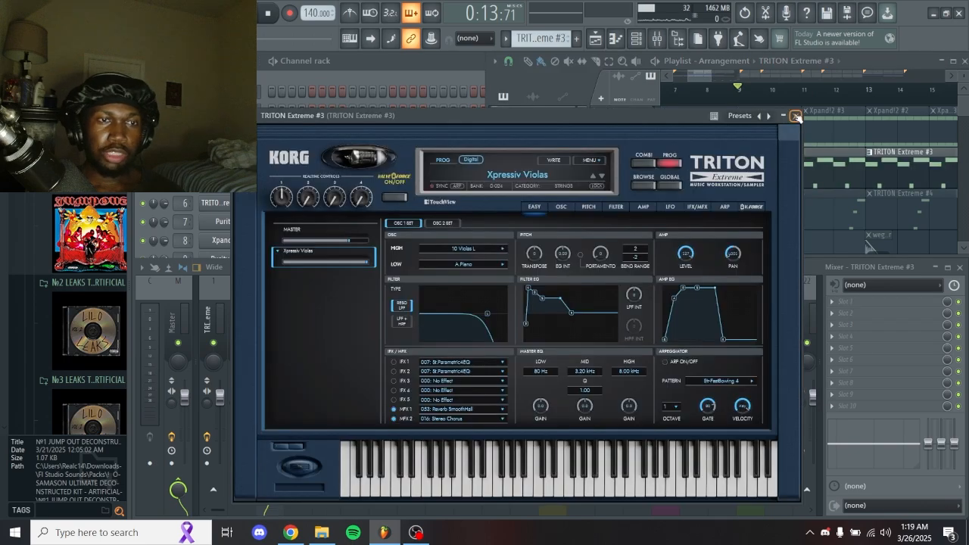
left_click(798, 118)
View the TRITON Extreme #3 clip's notes in the piano roll and play them
scroll(781, 198, "up", 2)
double_click(781, 200)
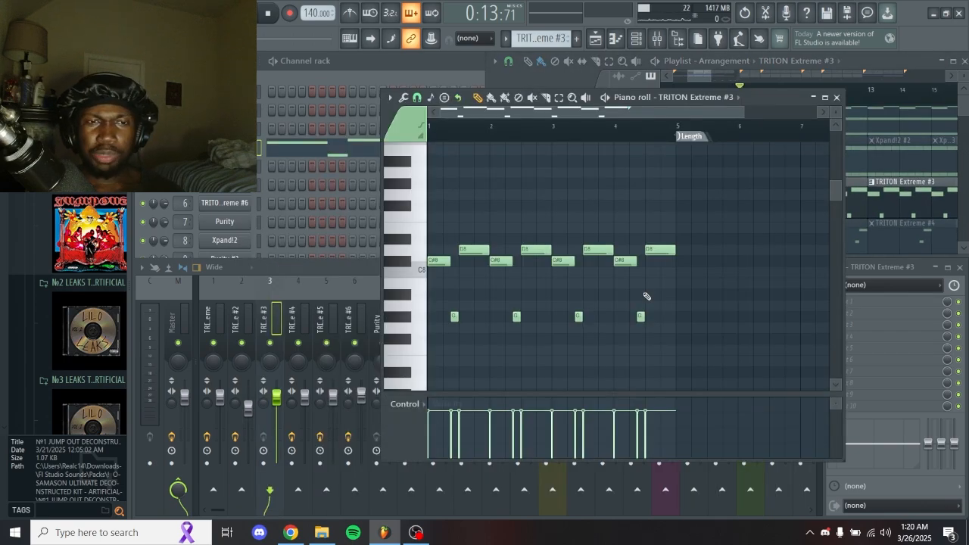
key("space")
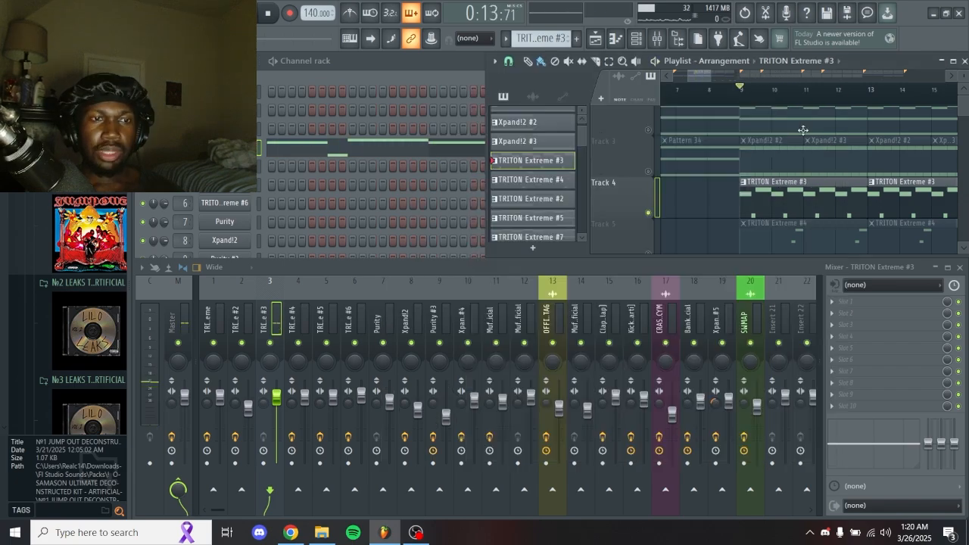
Solo playlist Track 3 and examine the repeated notes of its Xpand!2 #2 clip in the piano roll
scroll(802, 131, "up", 1)
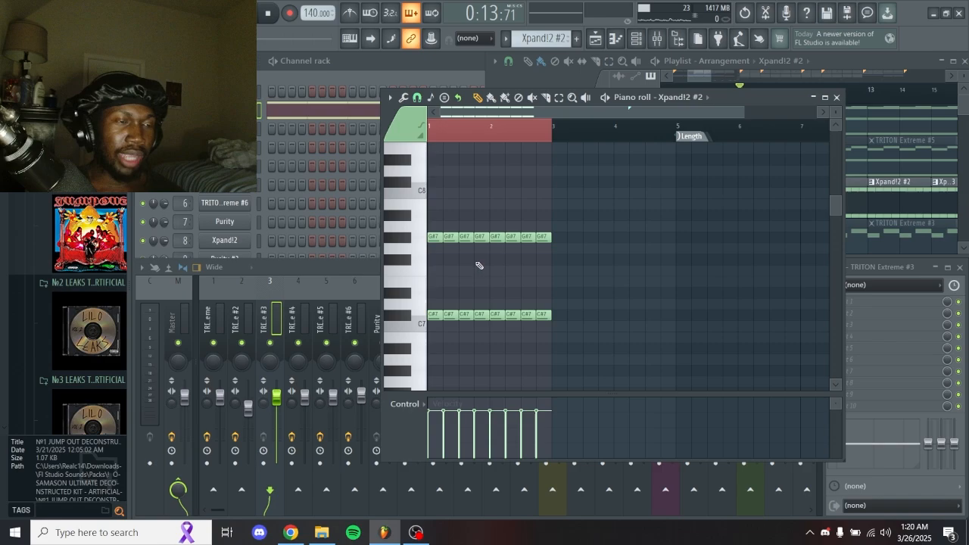
scroll(573, 259, "down", 1)
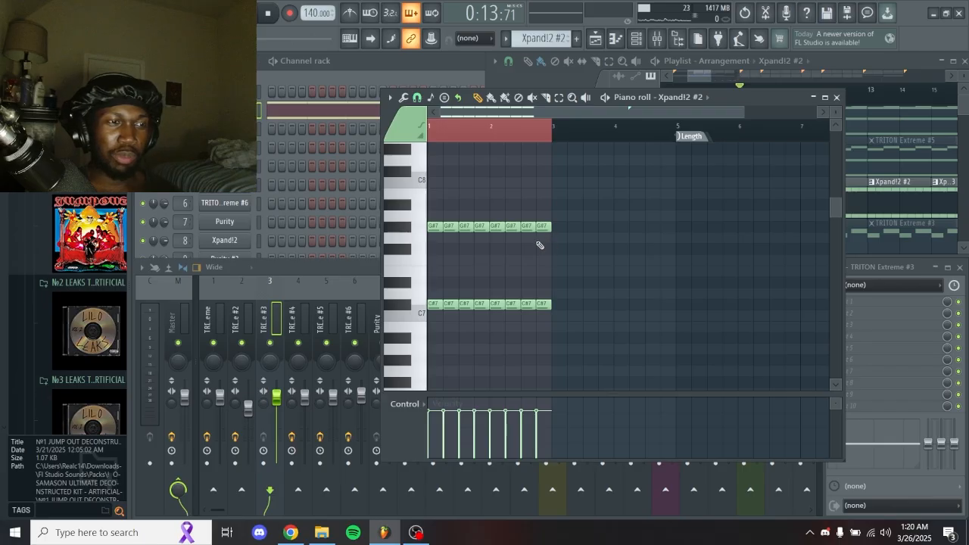
scroll(542, 252, "up", 1)
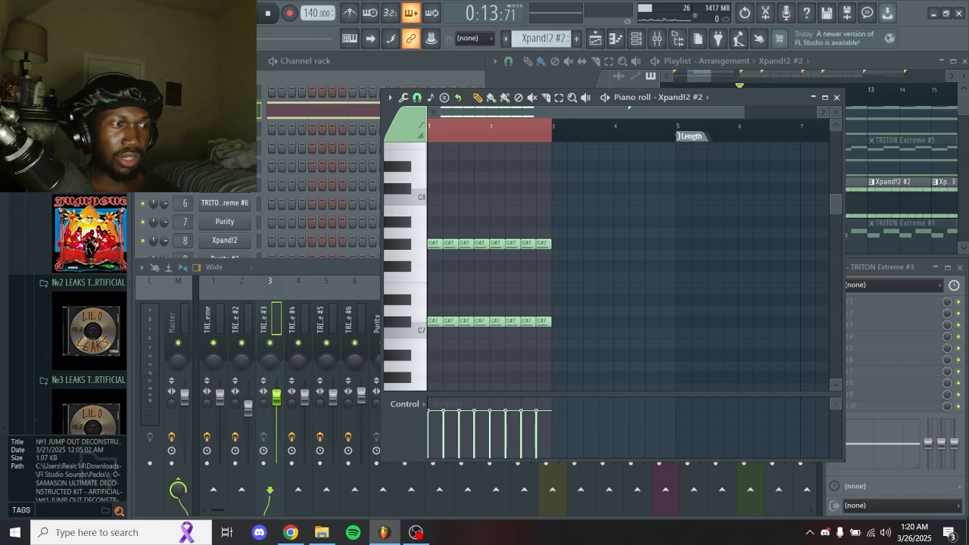
Review the TRITON Extreme #2 instrument and both Fruity parametric EQ 2 effects on its mixer track, then close the piano roll
left_click(225, 110)
left_click_drag(512, 209, 593, 186)
left_click(744, 180)
left_click(915, 302)
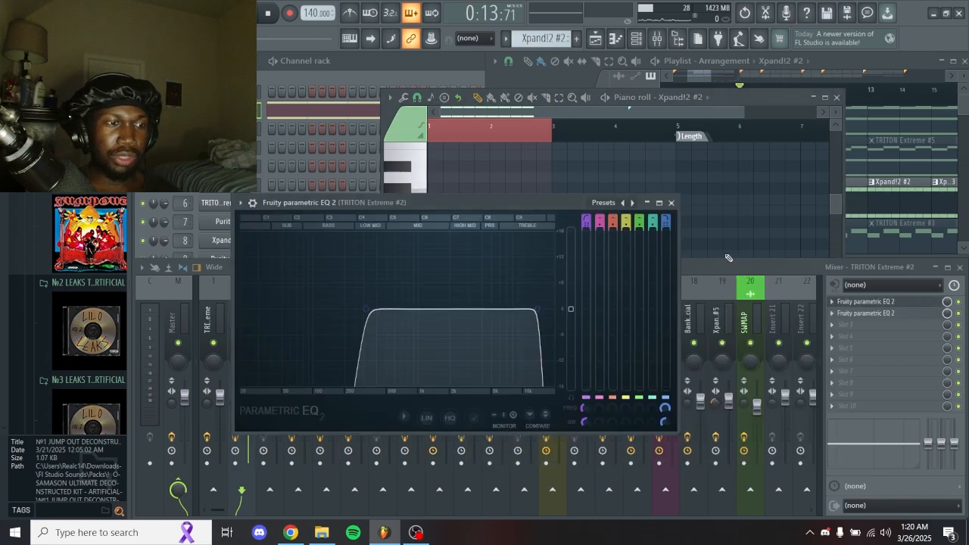
left_click(672, 202)
left_click(863, 313)
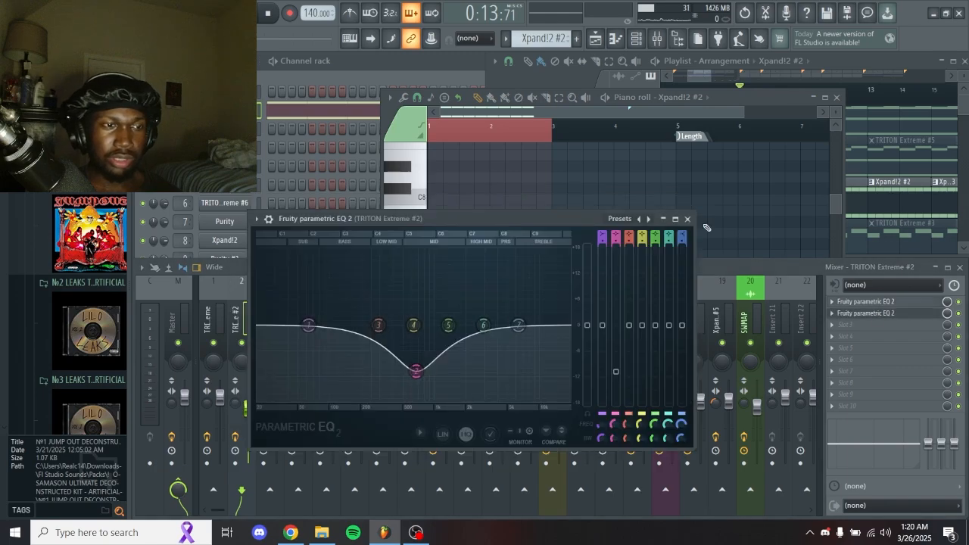
left_click(689, 219)
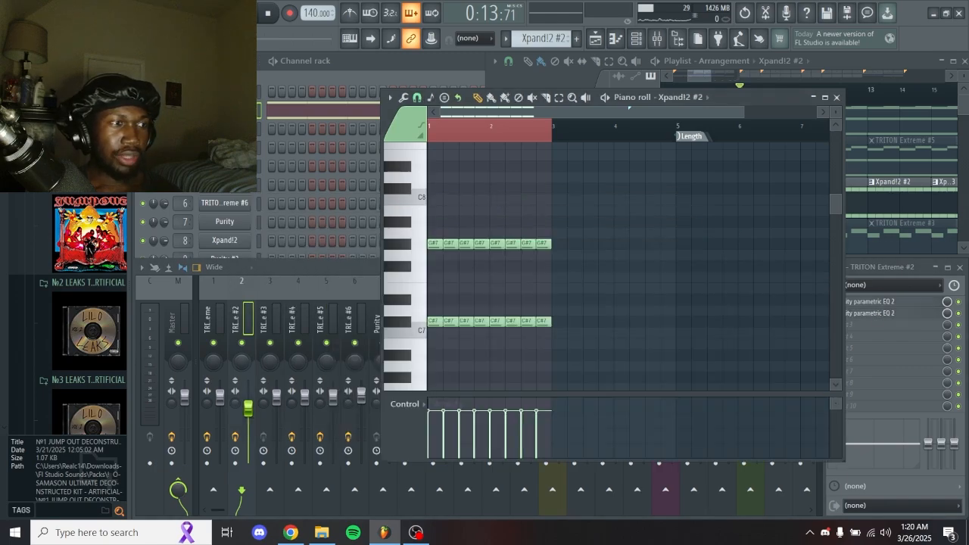
left_click(837, 97)
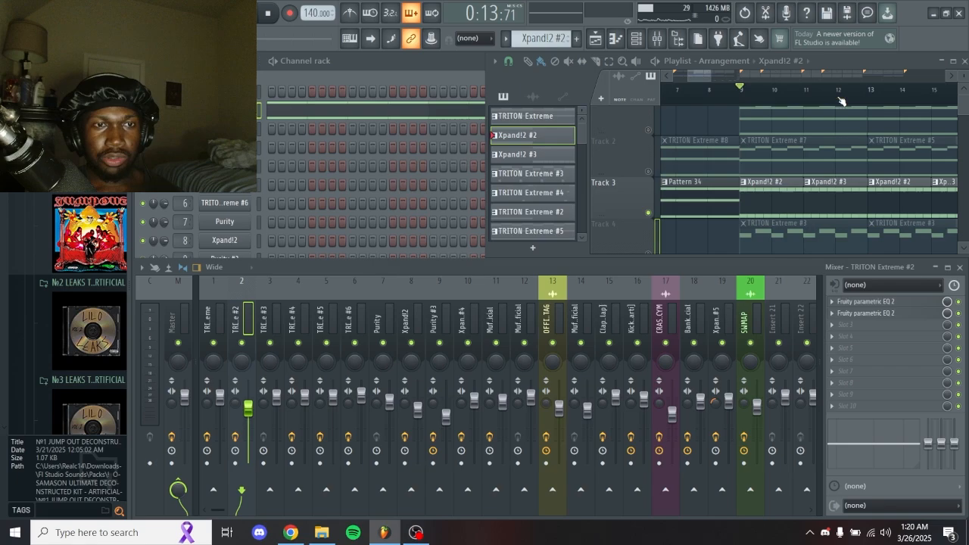
Examine the Xpand!2 #3 clip's notes and instrument, then play Track 3 in the playlist
double_click(830, 207)
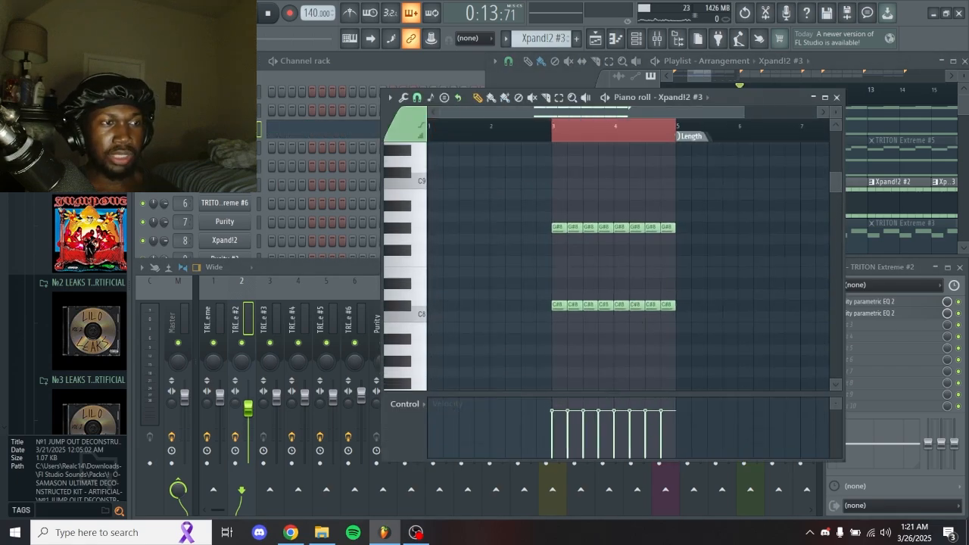
key("Return")
left_click(680, 220)
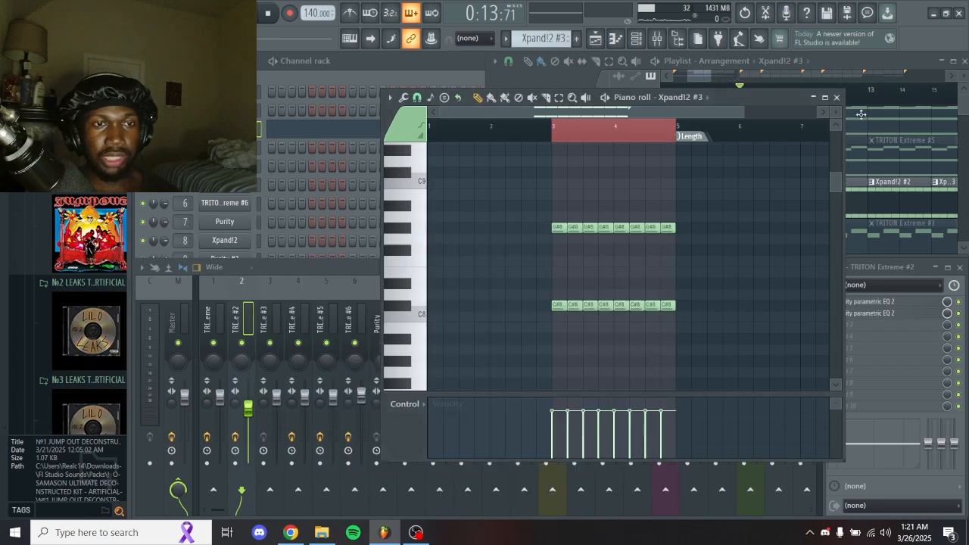
left_click(837, 98)
left_click_drag(854, 161, 835, 148)
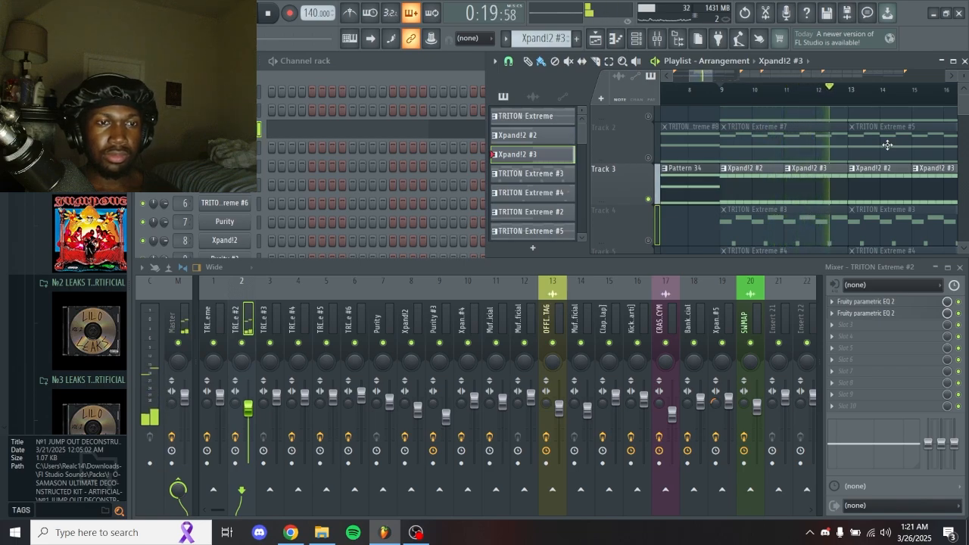
Unsolo Track 3 and move the playback position to bar 17, where the Xpand!2 #5 clips begin
scroll(728, 142, "down", 5)
scroll(725, 146, "up", 2)
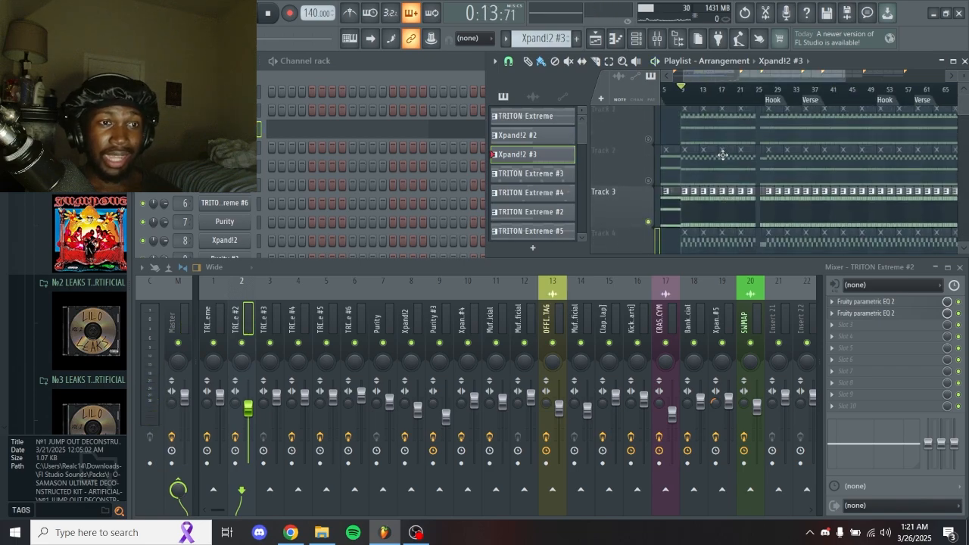
scroll(729, 149, "up", 4)
scroll(736, 154, "down", 4)
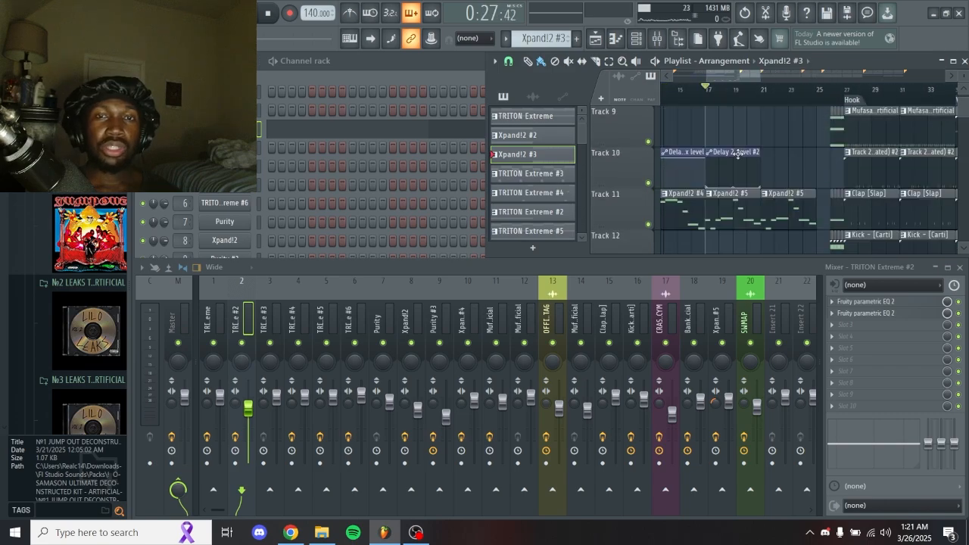
Leave only playlist Tracks 10 and 11 audible and open the notes of the Xpand!2 #5 clip in the piano roll
right_click(649, 184)
left_click(649, 225)
left_click_drag(741, 213, 804, 206)
double_click(793, 206)
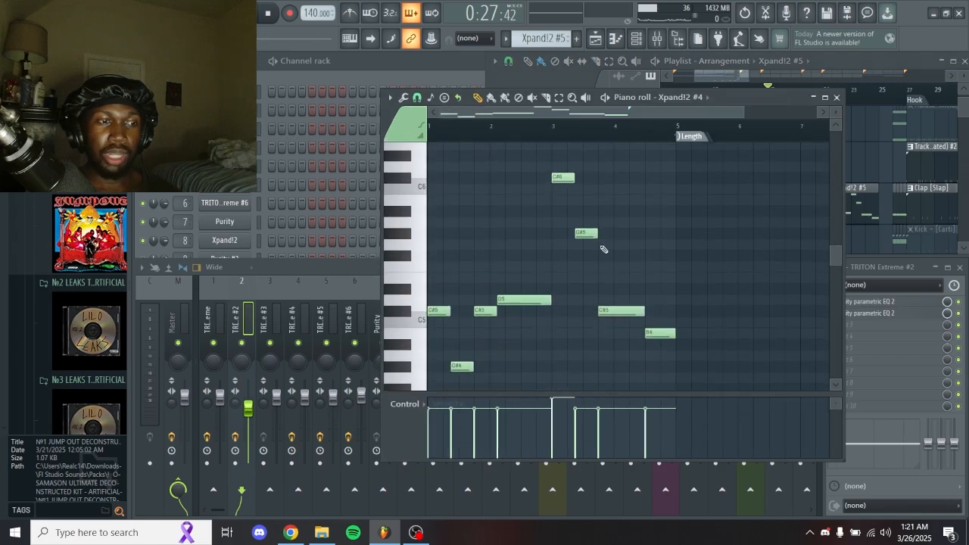
Examine and play the Xpand!2 #5 clip's notes, then close the piano roll
left_click(867, 211)
left_click(540, 317)
scroll(536, 318, "up", 1)
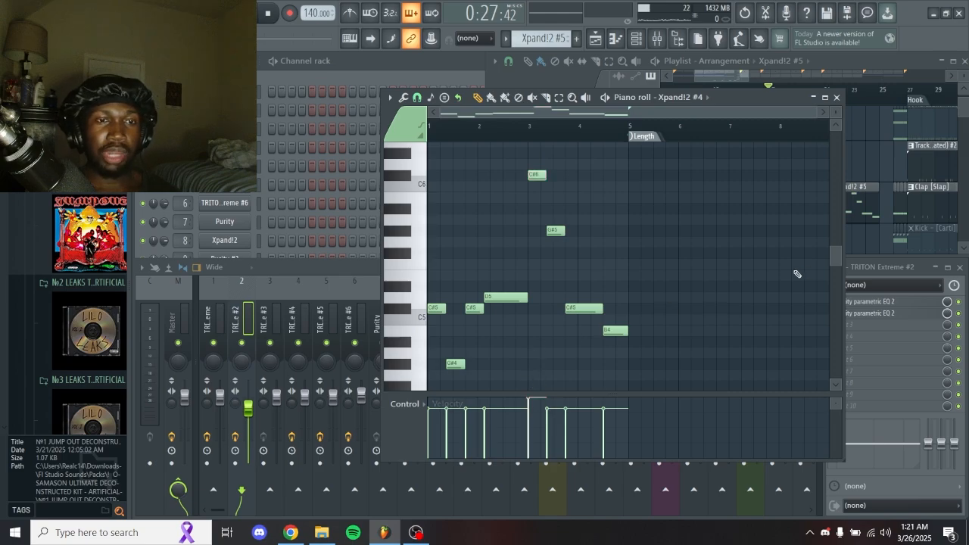
key("space")
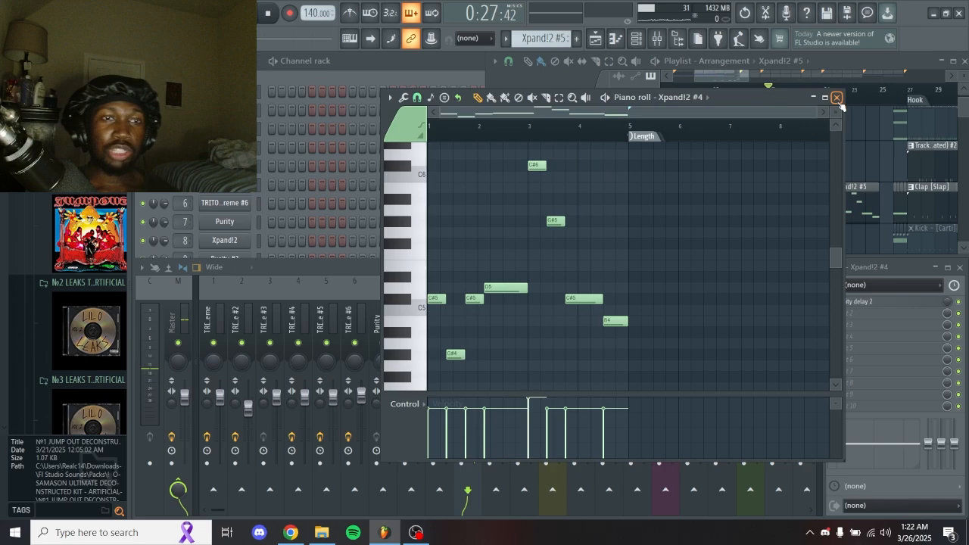
left_click(835, 96)
Solo playlist Track 19 and play its audio clips from bar 17
scroll(805, 201, "up", 5)
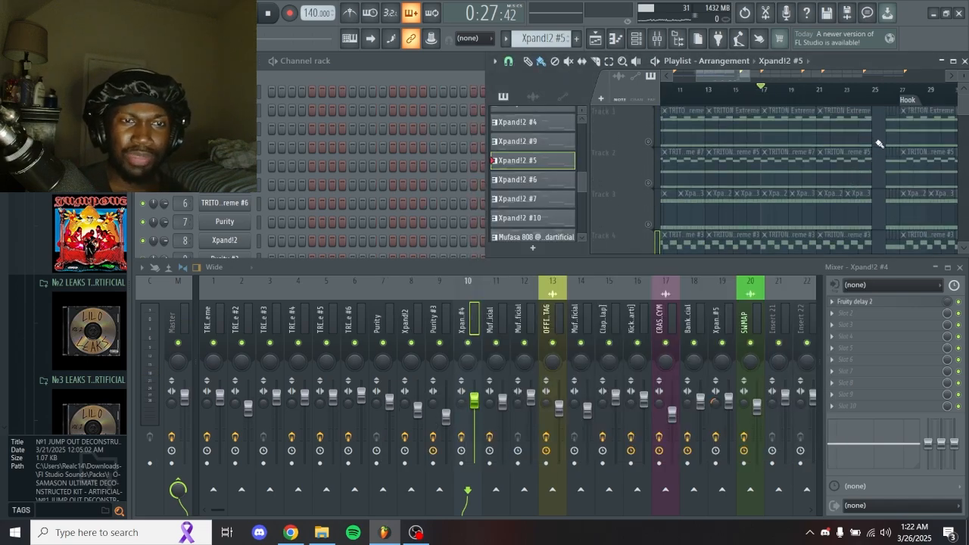
scroll(877, 142, "down", 5)
scroll(875, 142, "down", 3)
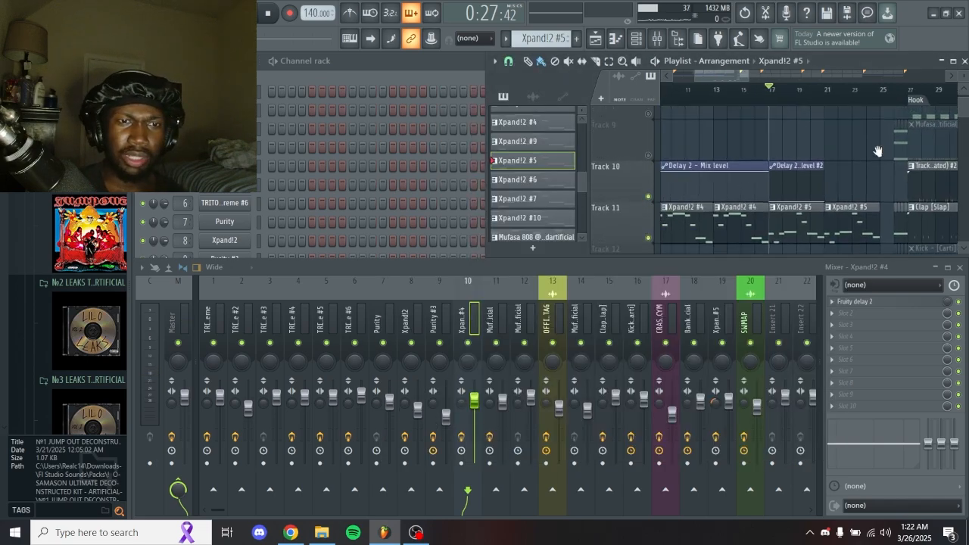
scroll(873, 157, "down", 5)
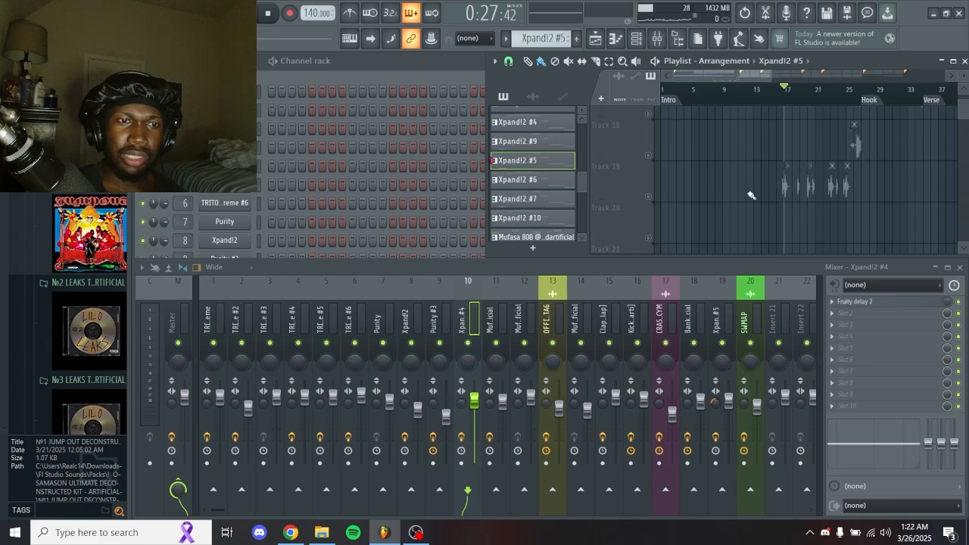
scroll(824, 176, "up", 3)
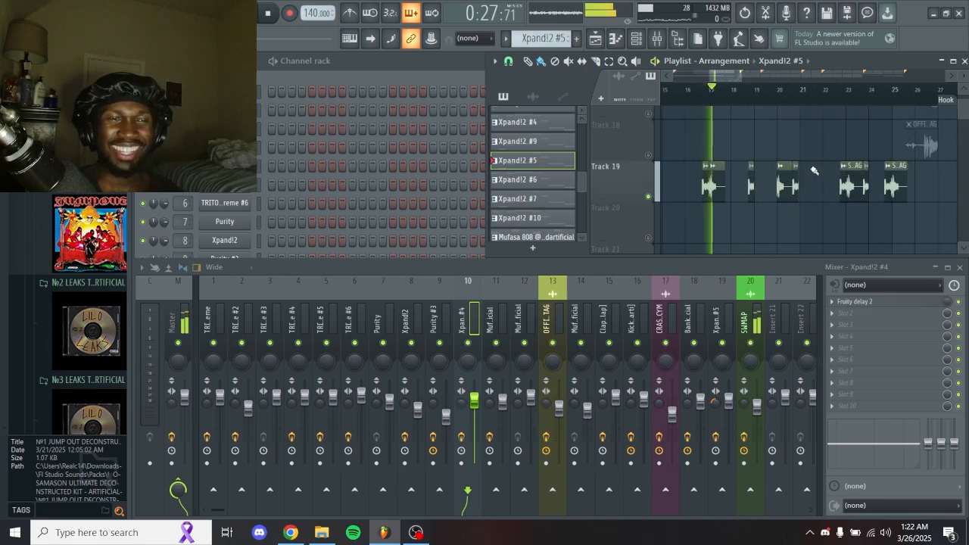
scroll(806, 139, "up", 1)
scroll(803, 147, "down", 3)
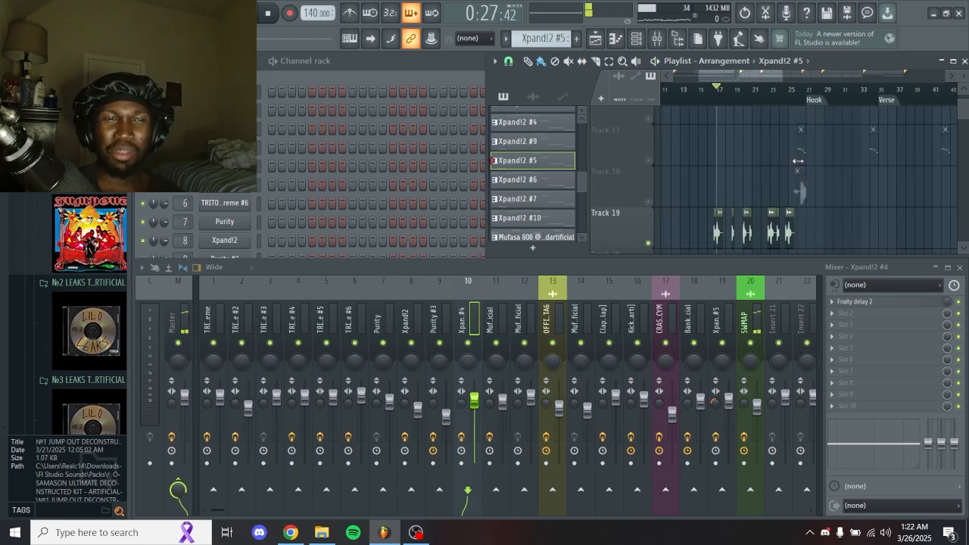
Make all playlist tracks audible again and play the arrangement from the start of the Intro
scroll(784, 119, "up", 15)
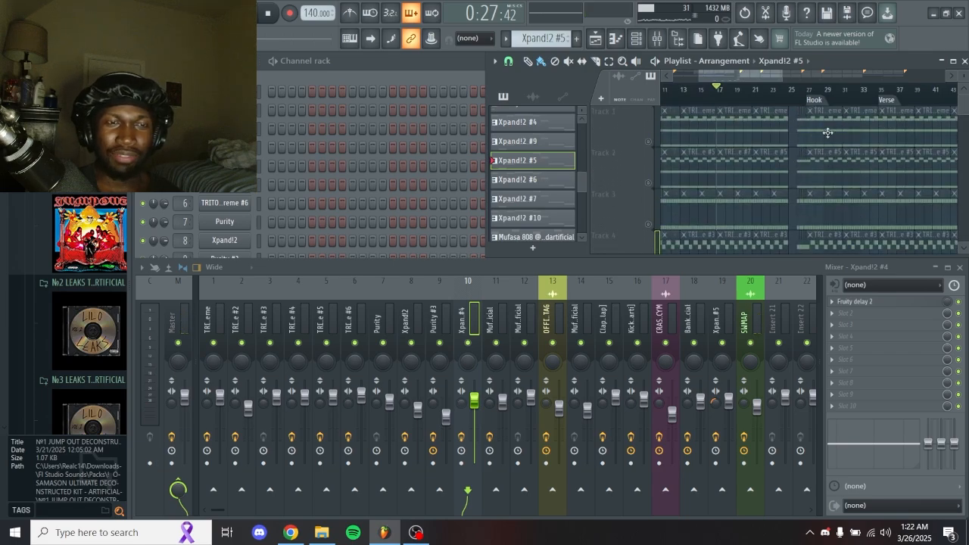
mouse_move(745, 137)
left_mouse_down()
mouse_move(808, 150)
mouse_move(761, 132)
left_mouse_up()
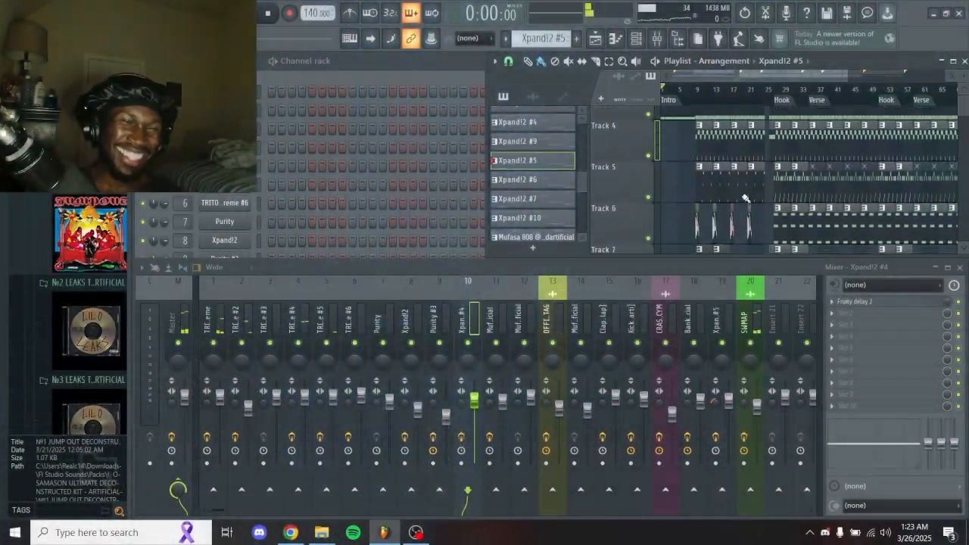
scroll(746, 199, "up", 3)
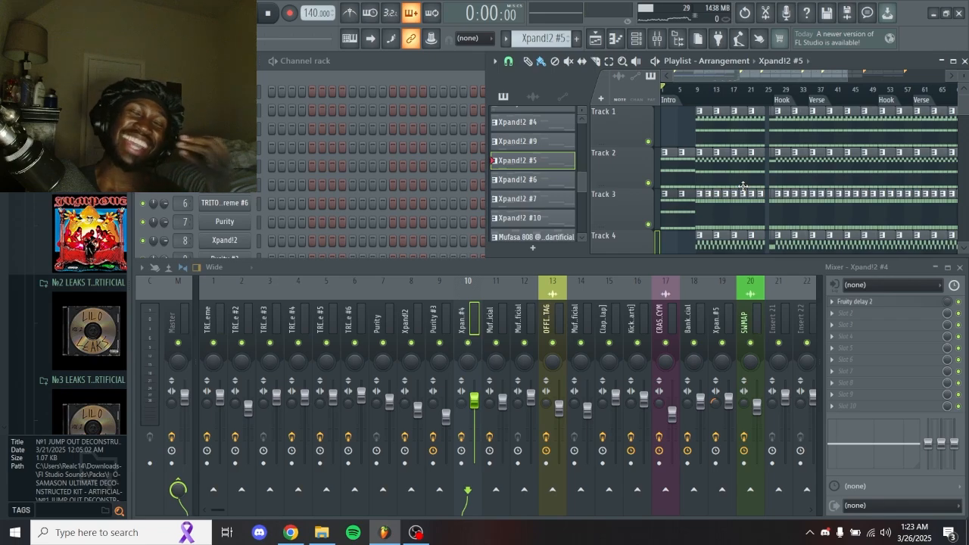
Move the playback position to the Hook marker at bar 27
scroll(741, 187, "down", 10)
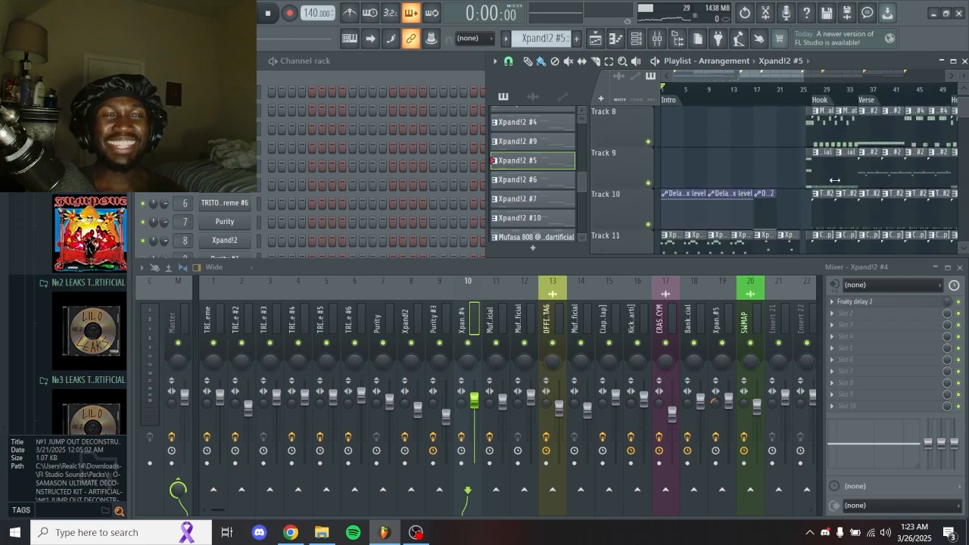
scroll(807, 162, "down", 2)
left_click_drag(806, 162, 776, 200)
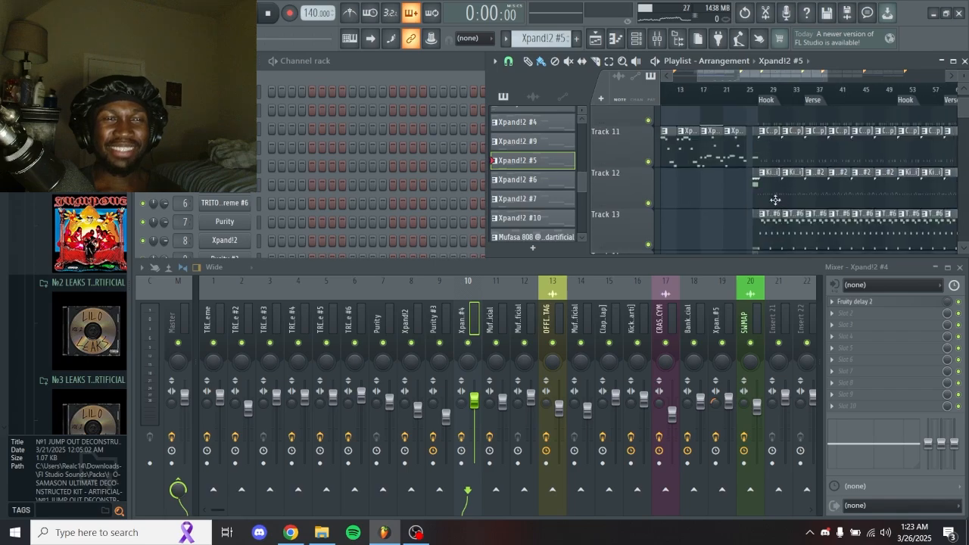
scroll(774, 131, "up", 10)
scroll(775, 132, "up", 3)
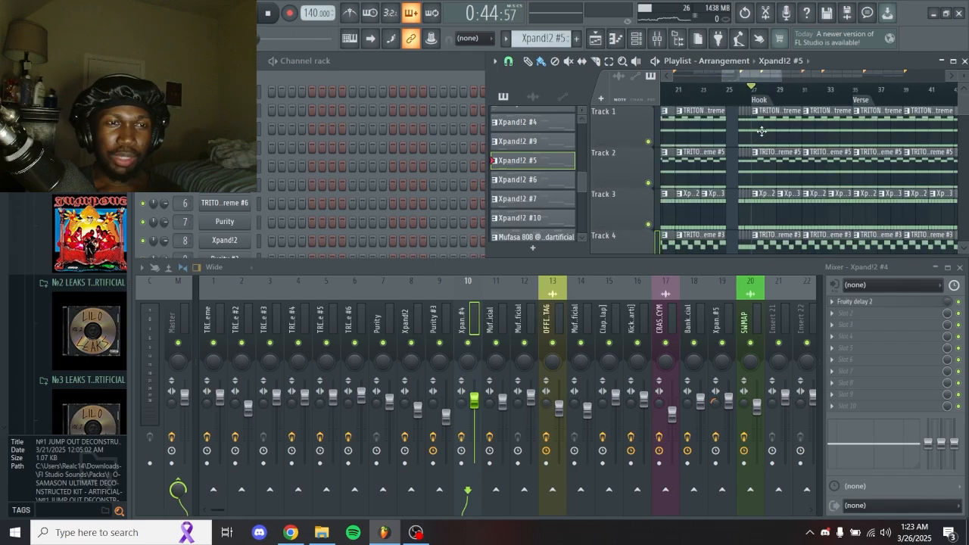
Look over the layers in the Hook section across the playlist tracks, from Track 1 down to Track 15
scroll(757, 155, "up", 3)
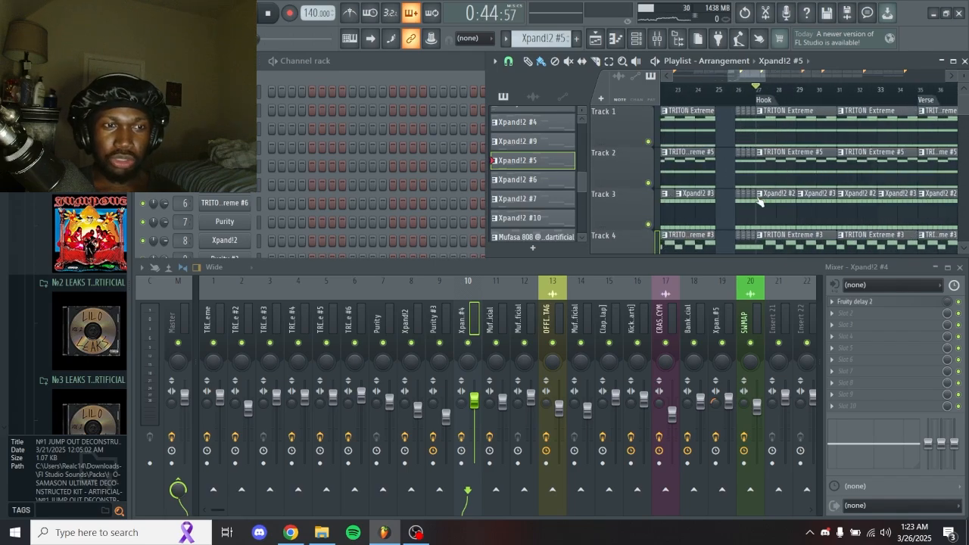
scroll(777, 202, "down", 2)
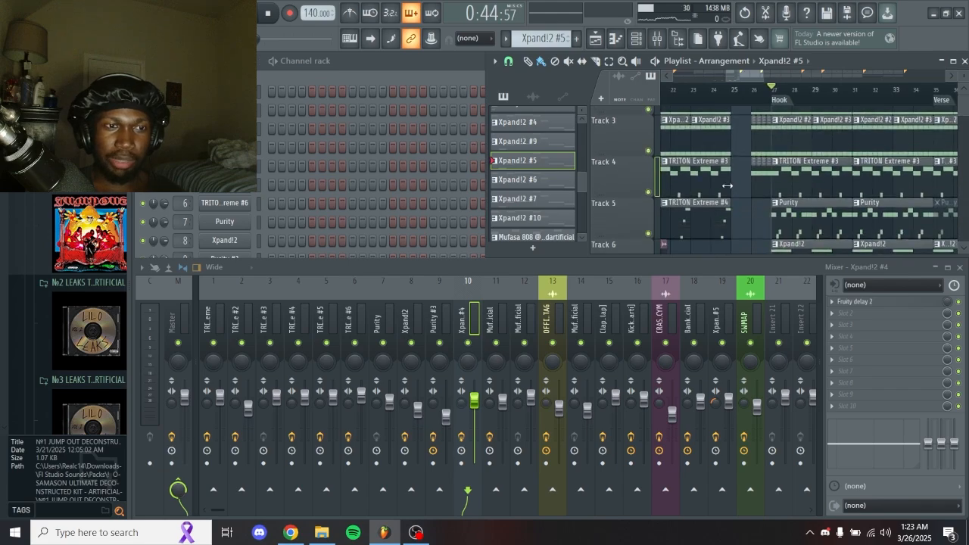
scroll(717, 177, "down", 3, "ctrl")
scroll(719, 177, "down", 6)
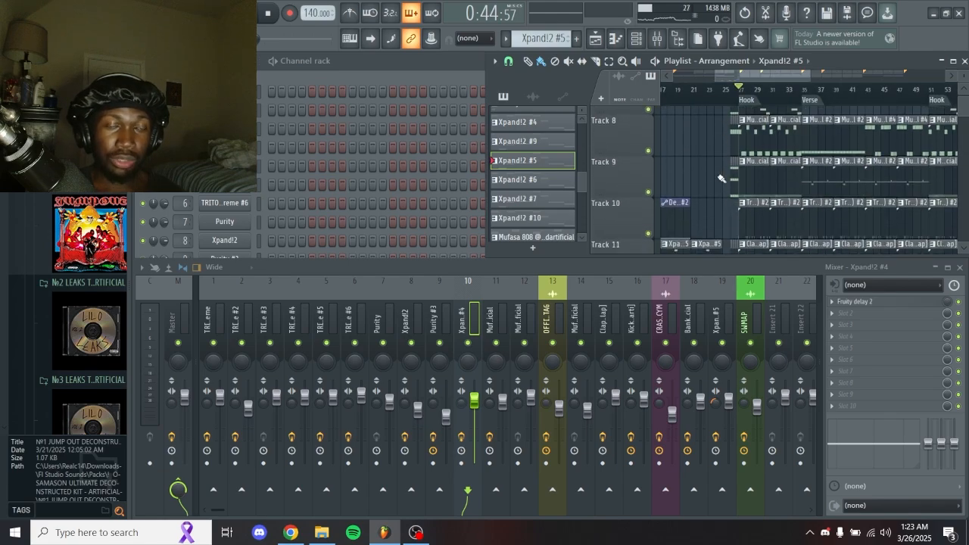
scroll(725, 177, "down", 3)
scroll(746, 177, "up", 3)
scroll(751, 177, "down", 3)
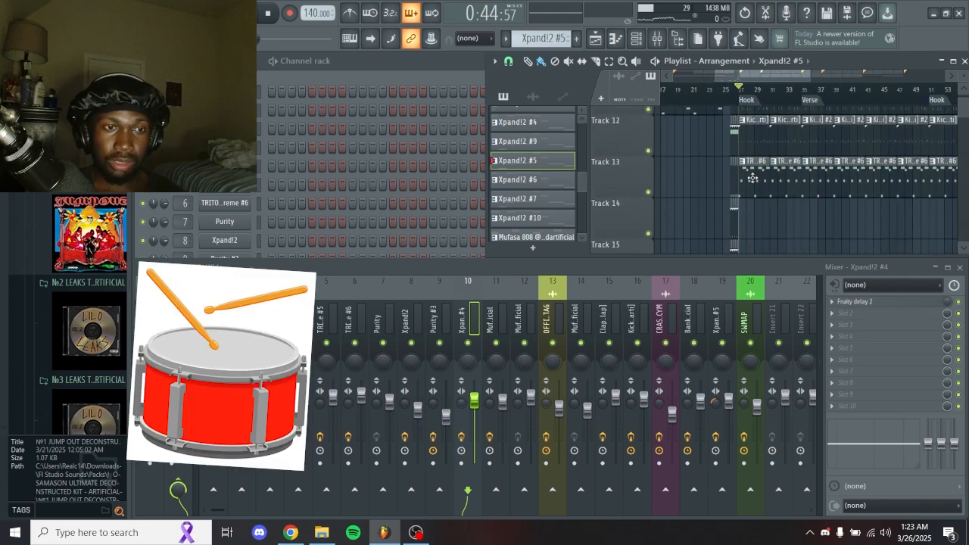
scroll(750, 178, "up", 4)
left_click(738, 192)
scroll(738, 192, "up", 3)
scroll(749, 188, "up", 2, "ctrl")
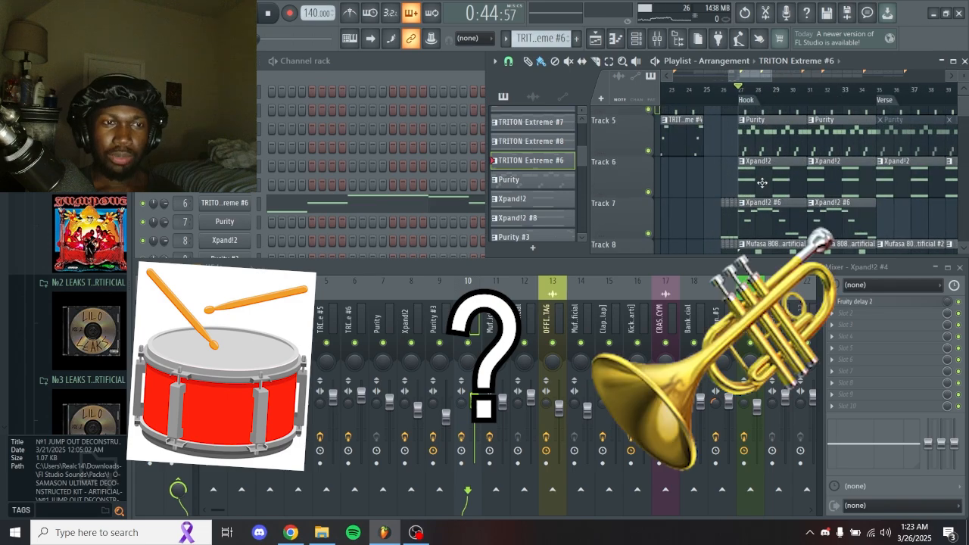
scroll(762, 183, "up", 1)
scroll(780, 170, "up", 2)
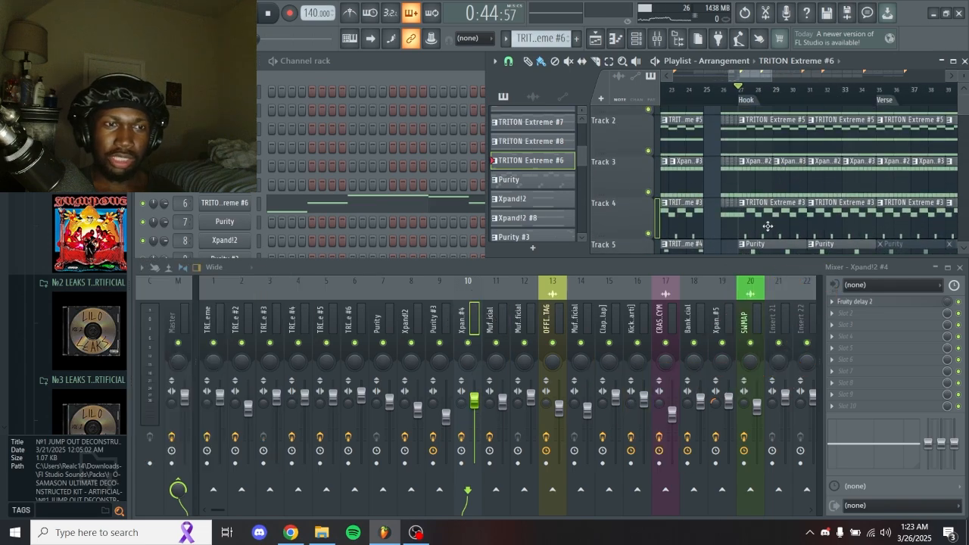
Open the Purity clip's notes and check the Purity instrument
left_click(768, 226)
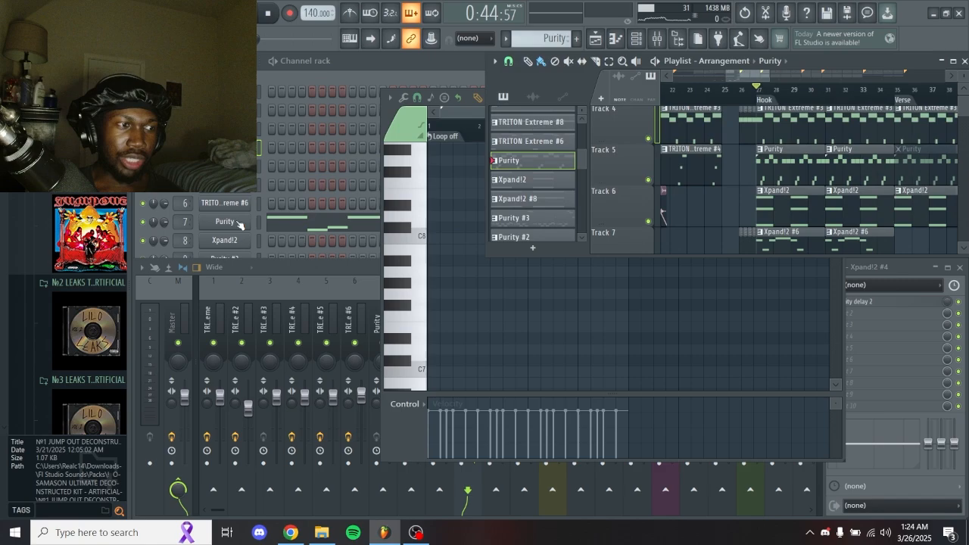
left_click(239, 222)
left_click(558, 154)
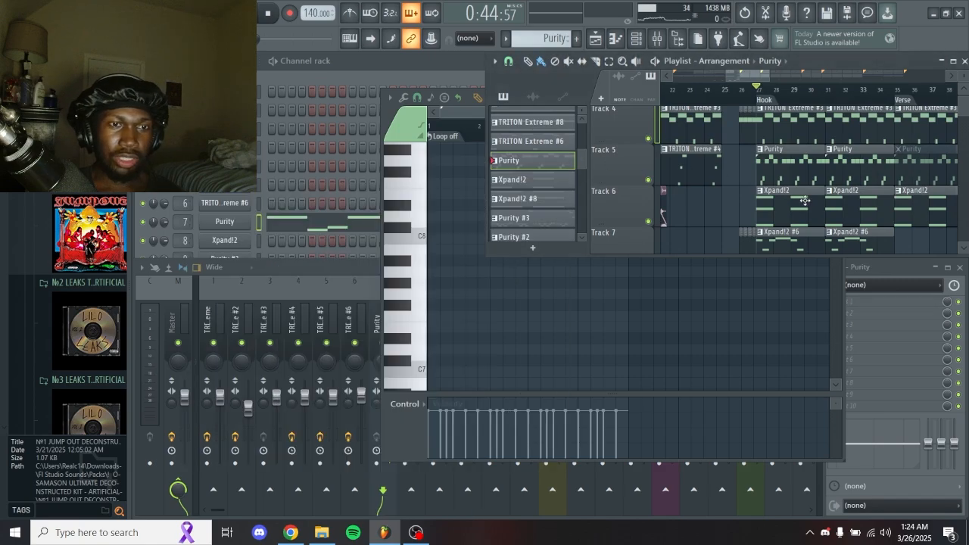
Solo Track 5, examine the Purity clip's notes in the piano roll and play them from bar 27
left_click_drag(758, 204, 764, 201)
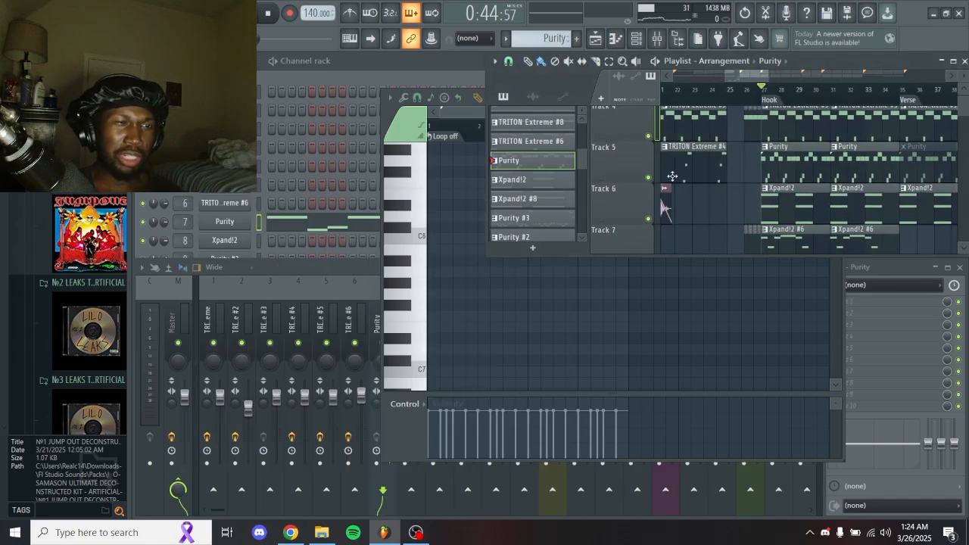
right_click(649, 178)
left_click(334, 232)
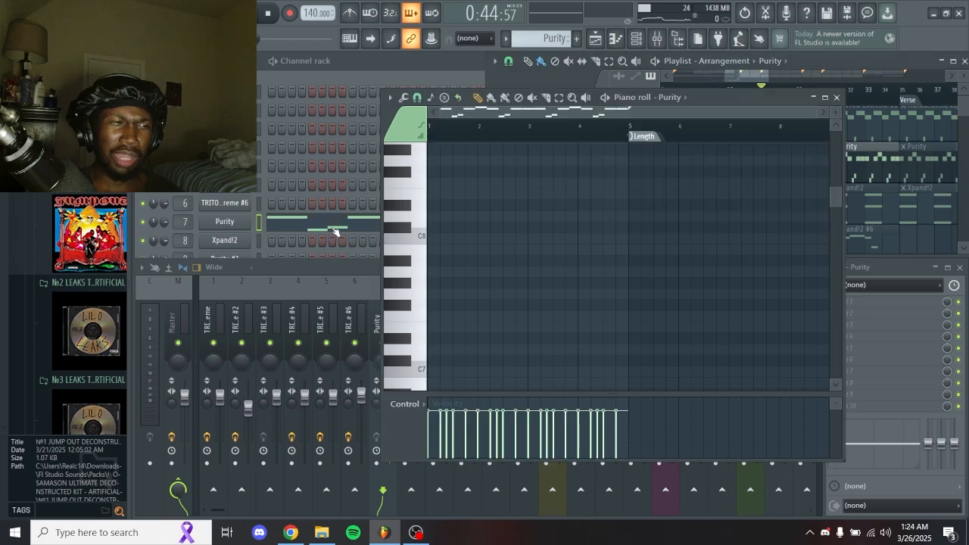
scroll(487, 232, "up", 2)
scroll(487, 230, "down", 10)
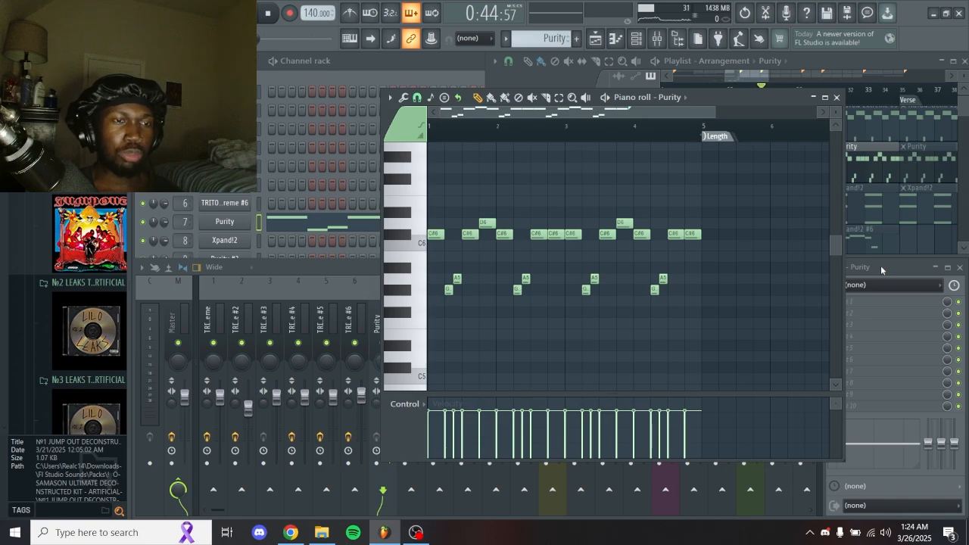
key("space")
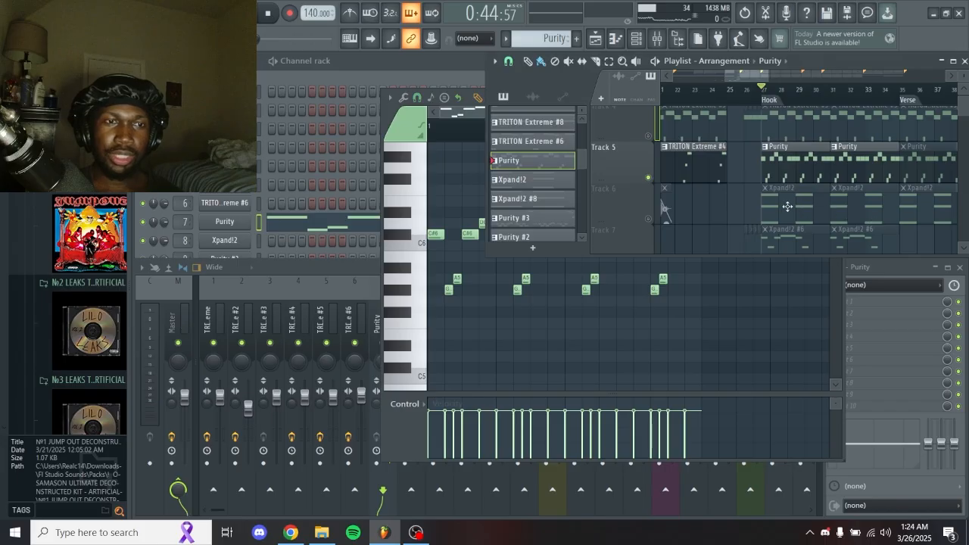
Solo Track 6 and examine the chord notes of the Xpand!2 clip in the piano roll
right_click(648, 219)
double_click(811, 217)
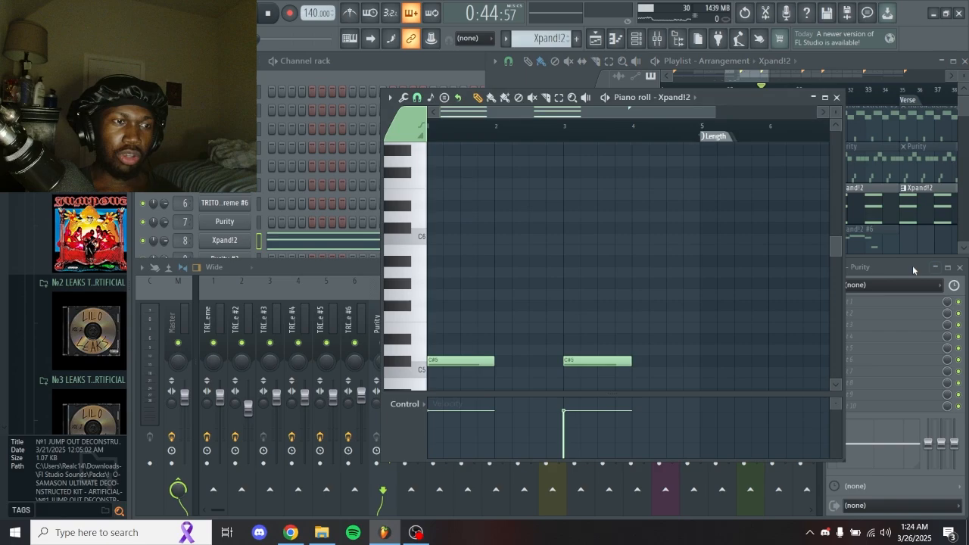
scroll(717, 266, "down", 1)
scroll(611, 278, "down", 2)
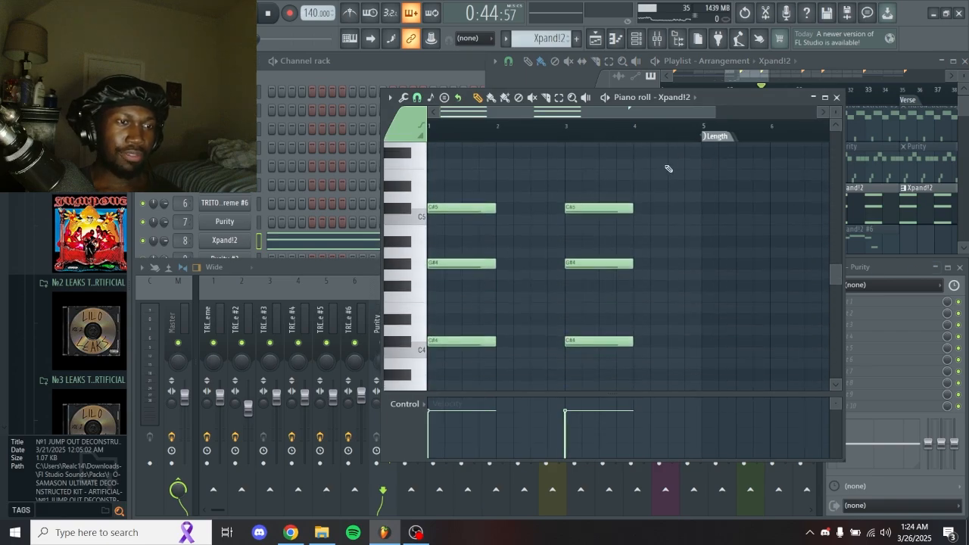
Review the Fruity parametric EQ 2 on the Xpand!2 mixer track, then play the Xpand!2 clip with its piano roll shown
left_click(380, 74)
left_click(411, 479)
left_click(890, 303)
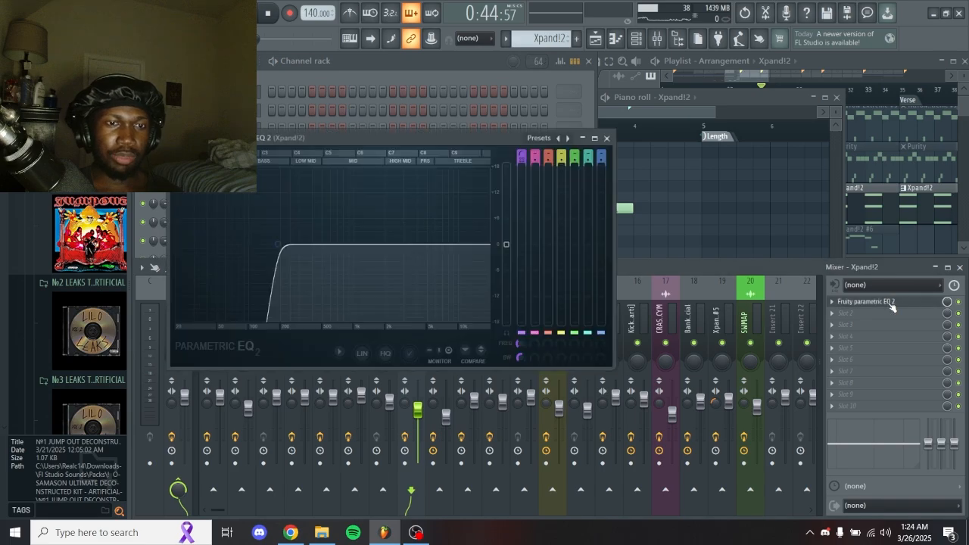
left_click(608, 138)
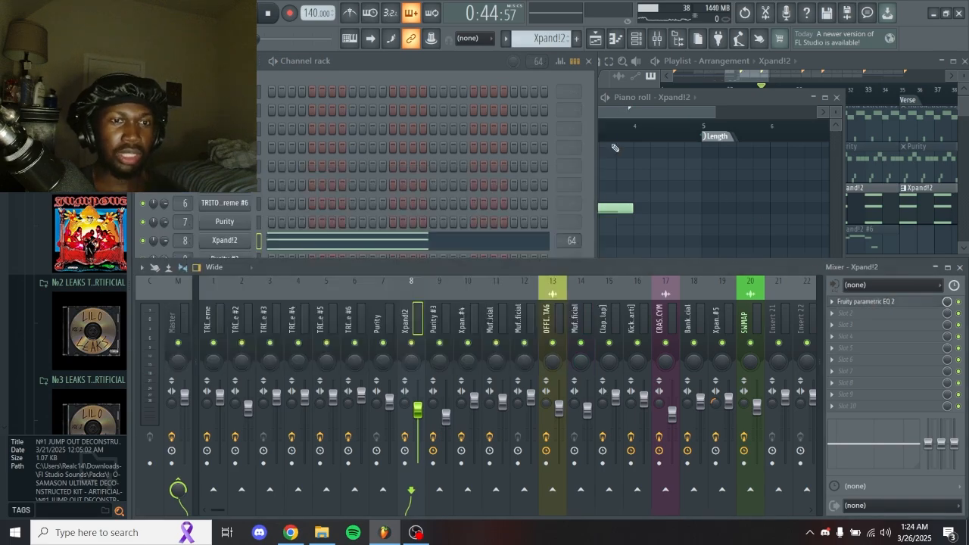
left_click(638, 166)
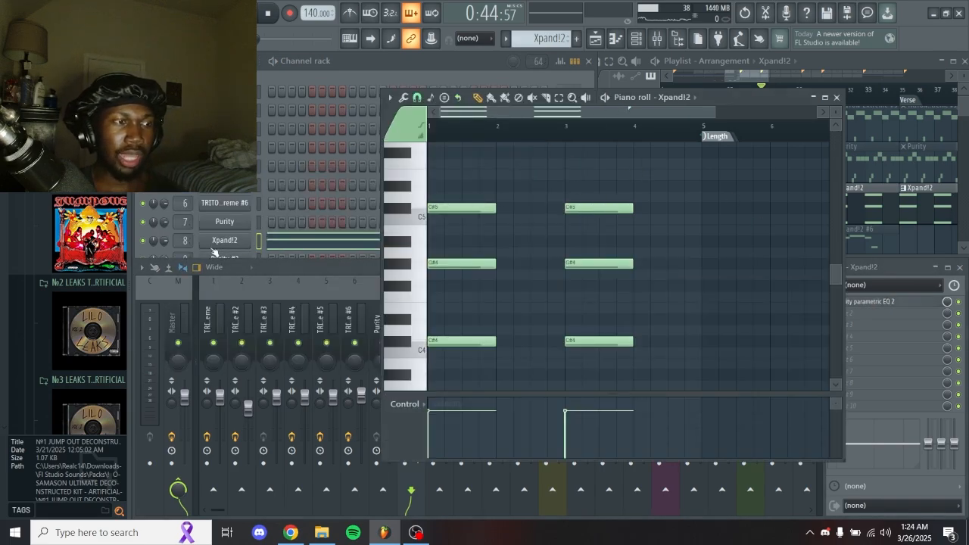
key("space")
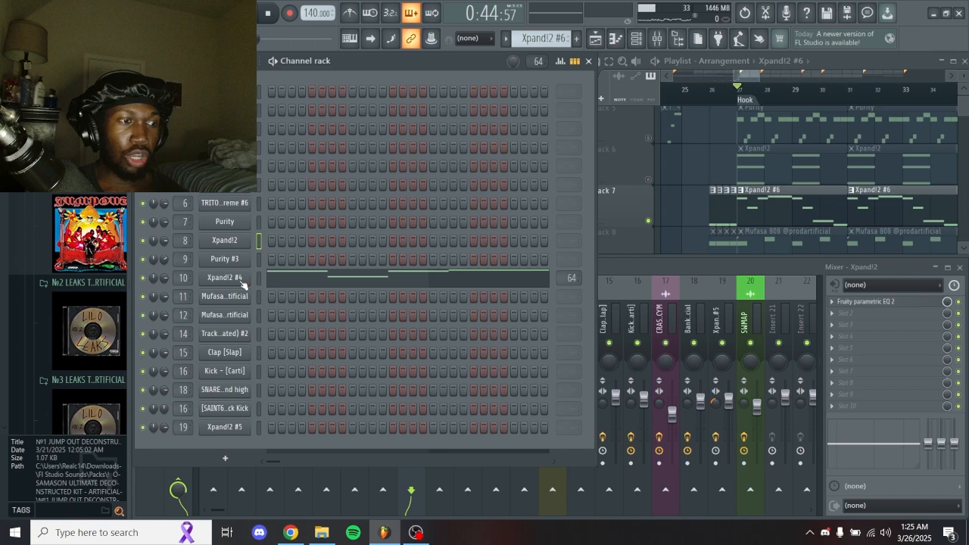
Check the Xpand!2 #4 instrument's preset, then play the Xpand!2 #6 clip's notes in the piano roll and stop playback
left_click(242, 283)
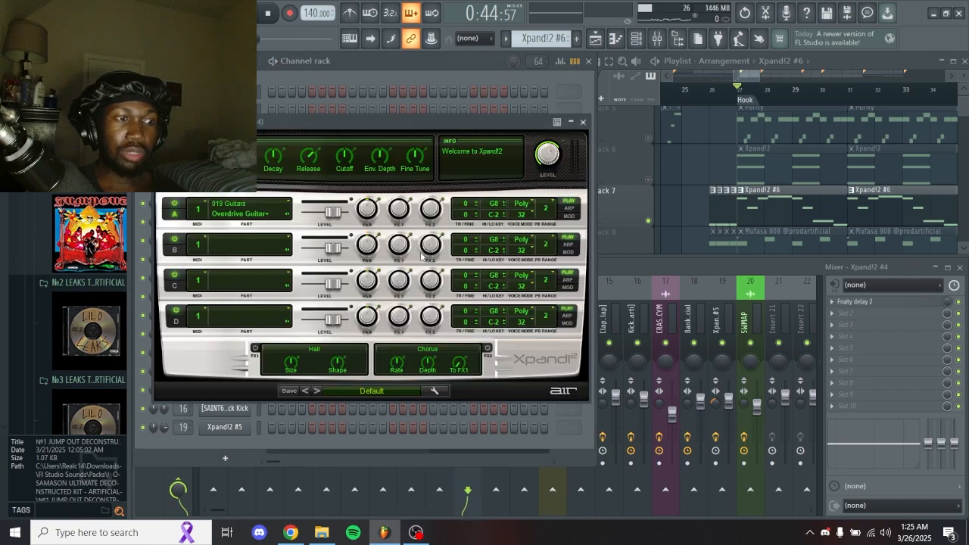
left_click(583, 122)
left_click(581, 281)
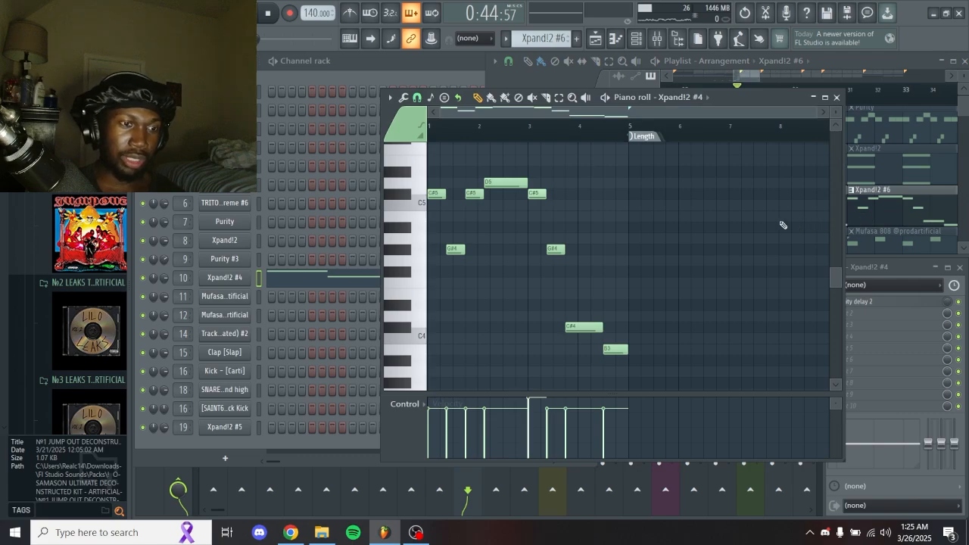
key("space")
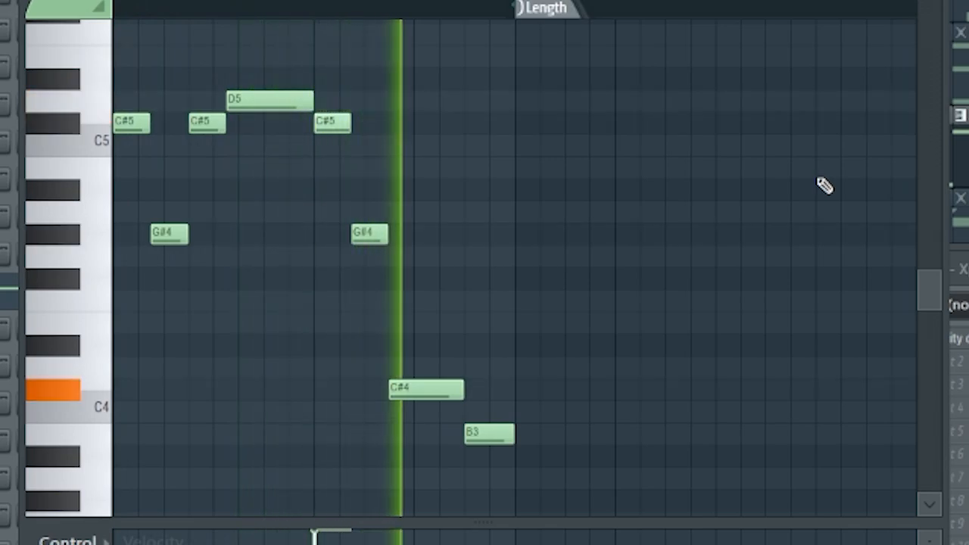
key("space")
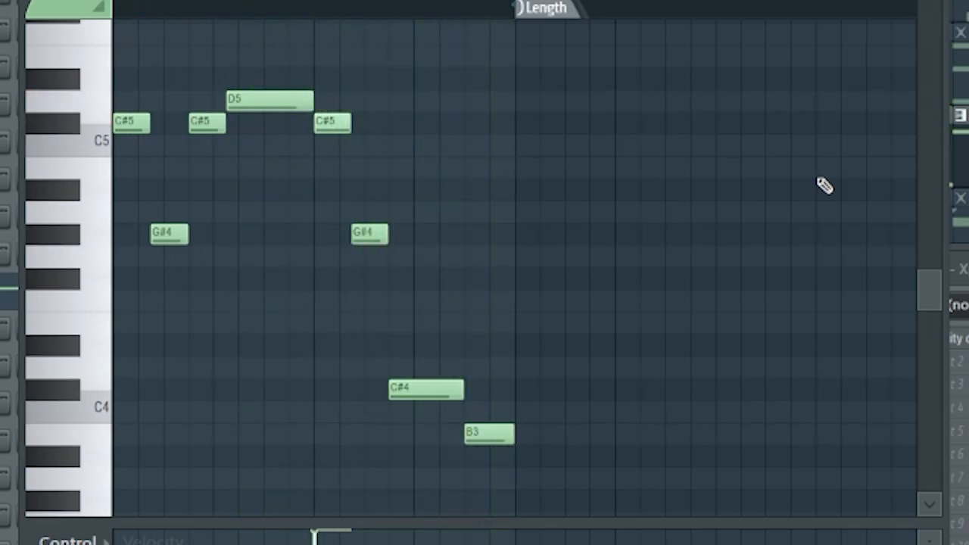
Highlight the C#5 note at bar 3 of the Xpand!2 #6 clip in the piano roll, then clear the selection
left_click_drag(324, 199, 329, 81)
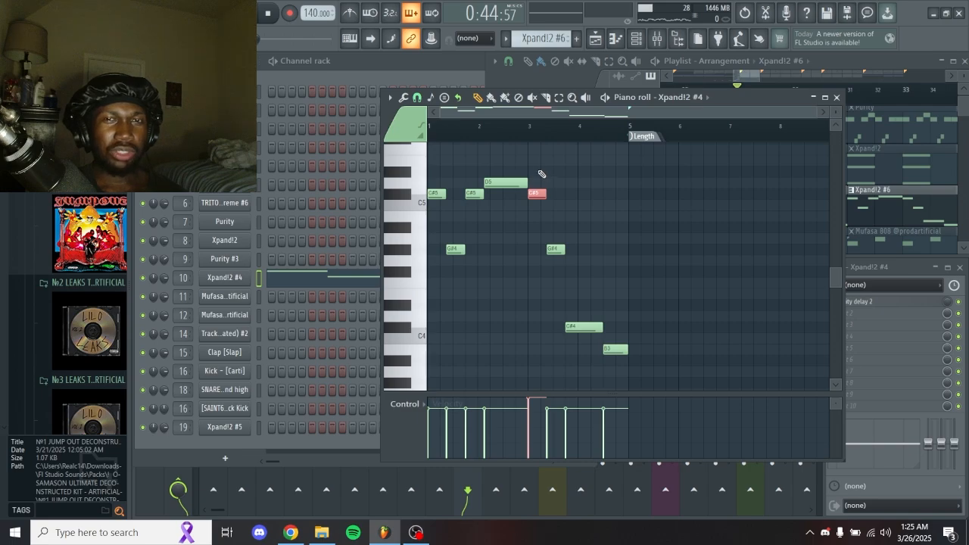
left_click(538, 172, "ctrl")
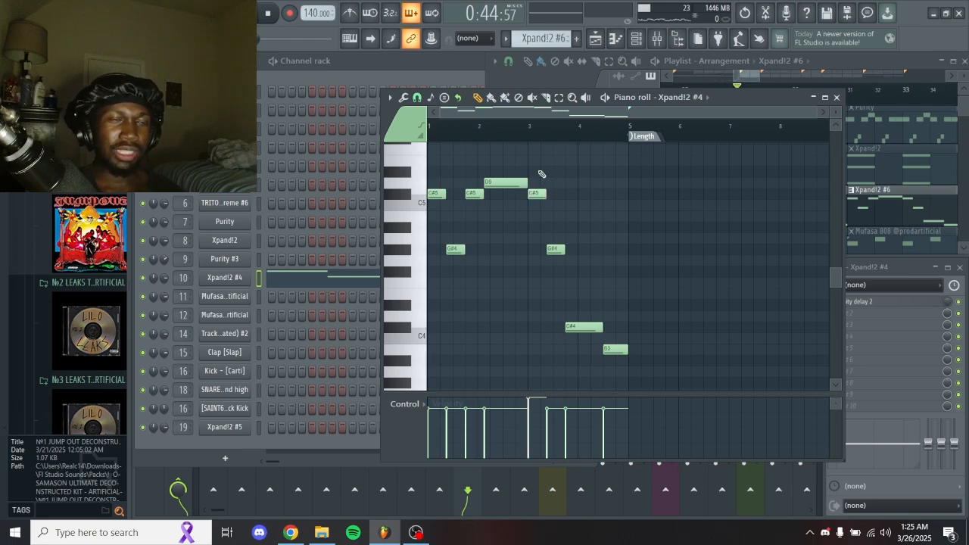
scroll(543, 175, "up", 1)
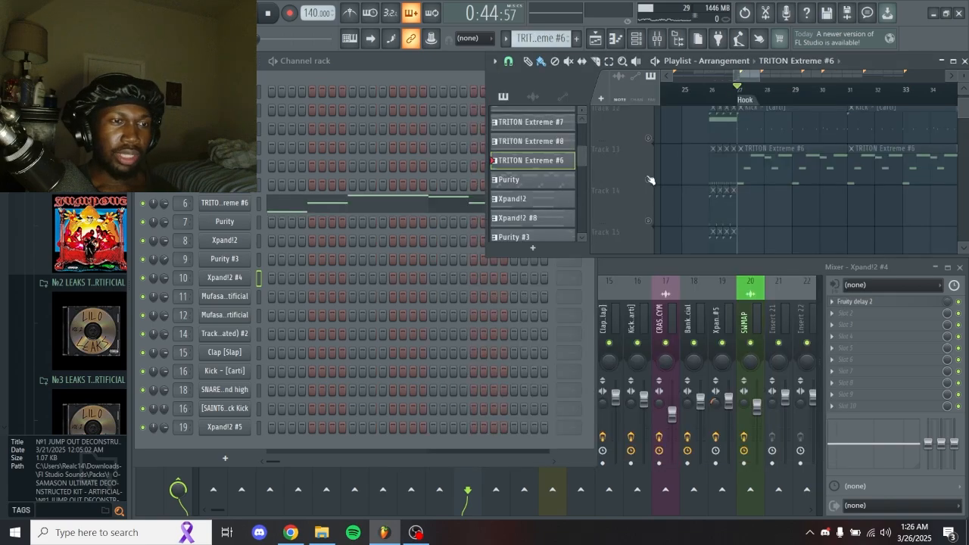
Solo Track 13, check the TRITON Extreme #6 instrument's preset and show its clip's notes in the piano roll
left_click(649, 179)
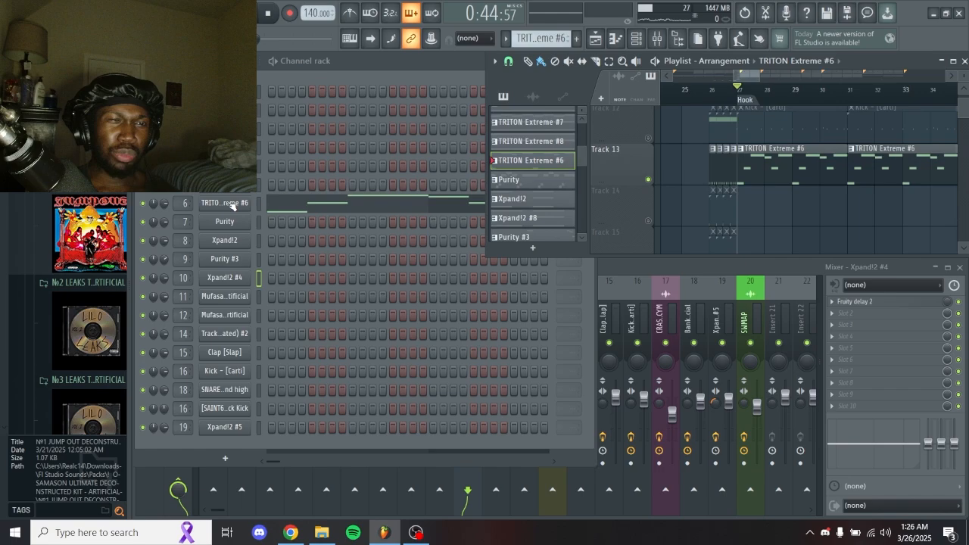
left_click(225, 203)
left_click_drag(511, 145, 521, 130)
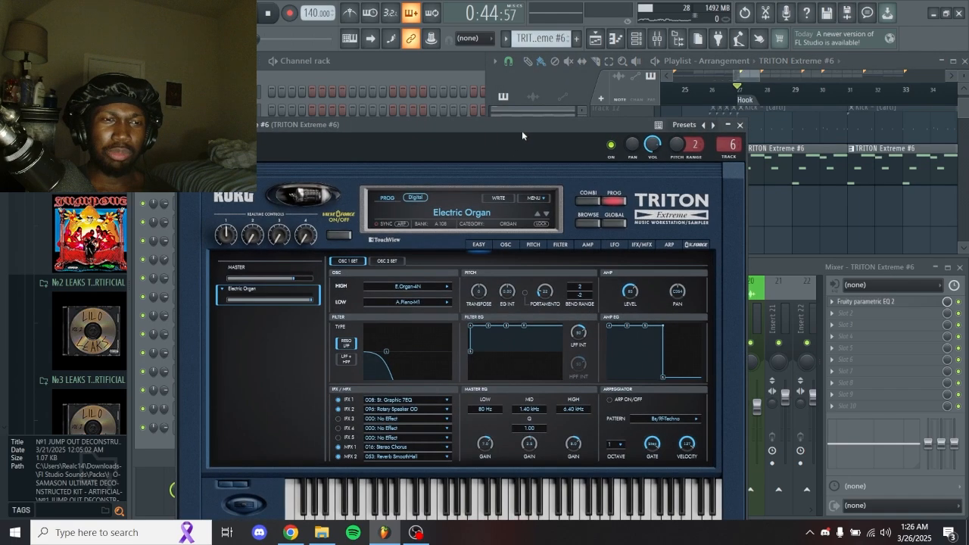
left_click(740, 126)
left_click(421, 212)
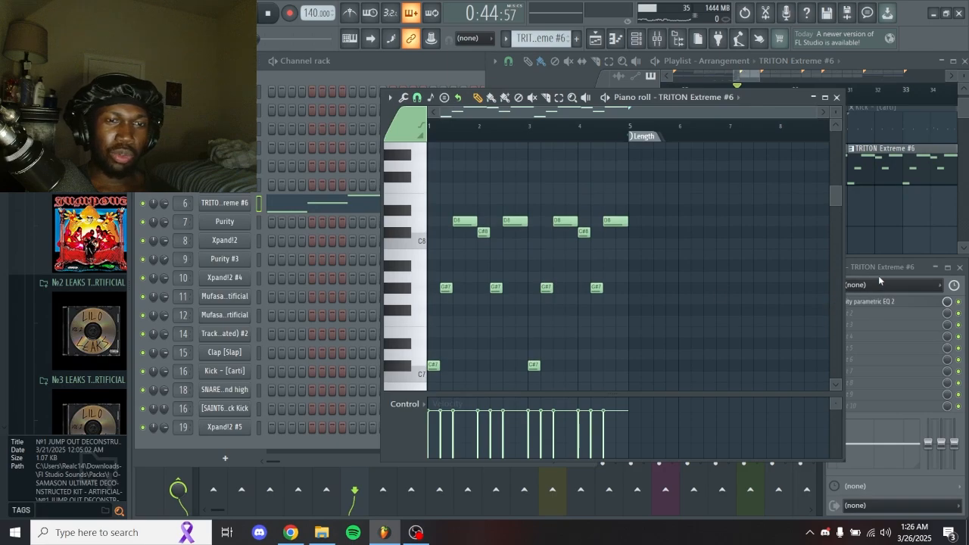
Review the Fruity parametric EQ 2 on the TRITON Extreme #6 mixer track, then play the clip with its piano roll shown
left_click(896, 267)
left_click(892, 303)
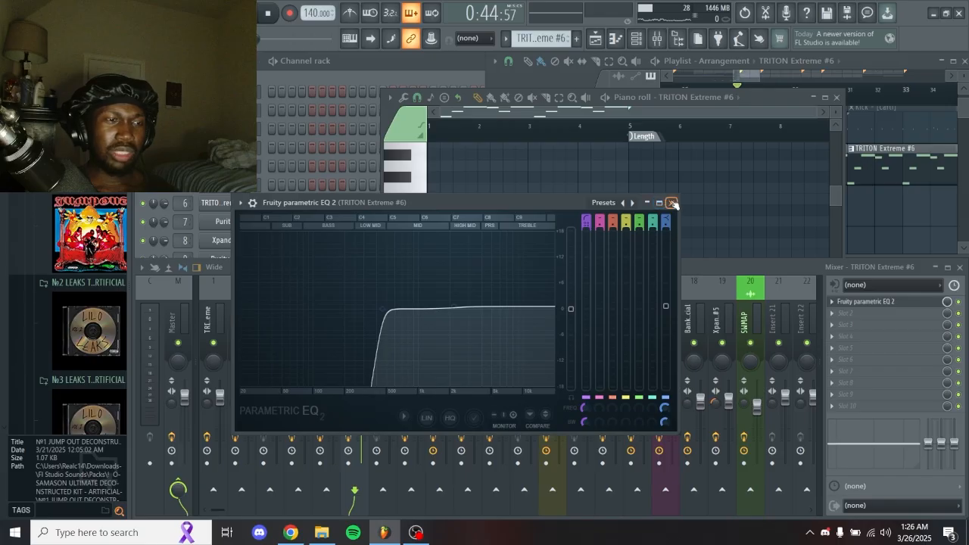
left_click(671, 203)
left_click(564, 186)
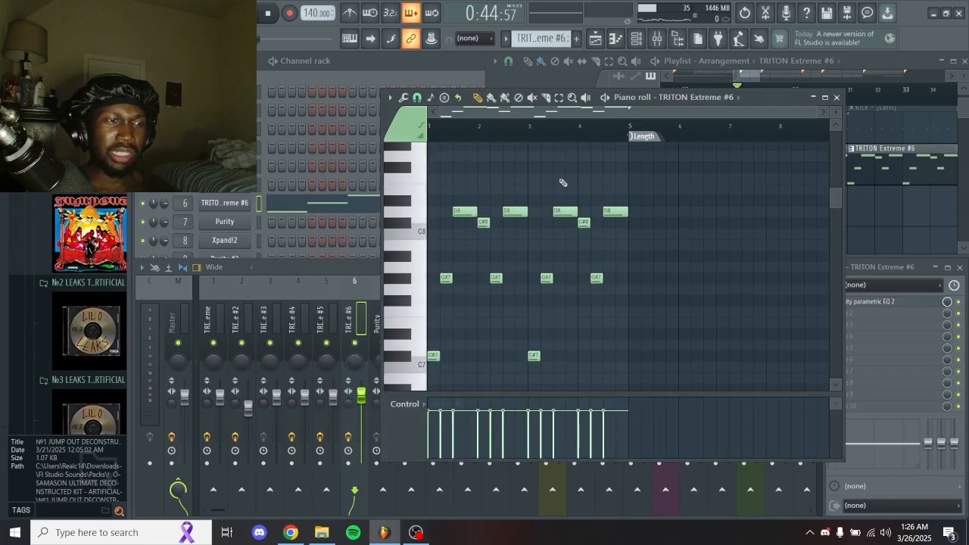
key("space")
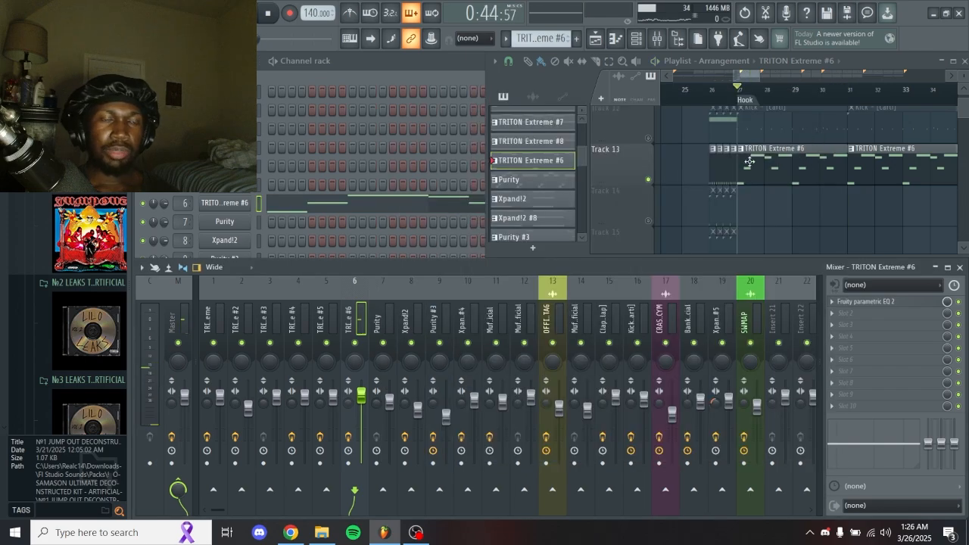
Solo Track 9 and open the Mufasa Hi Hat pattern's notes in the piano roll
scroll(750, 161, "down", 3)
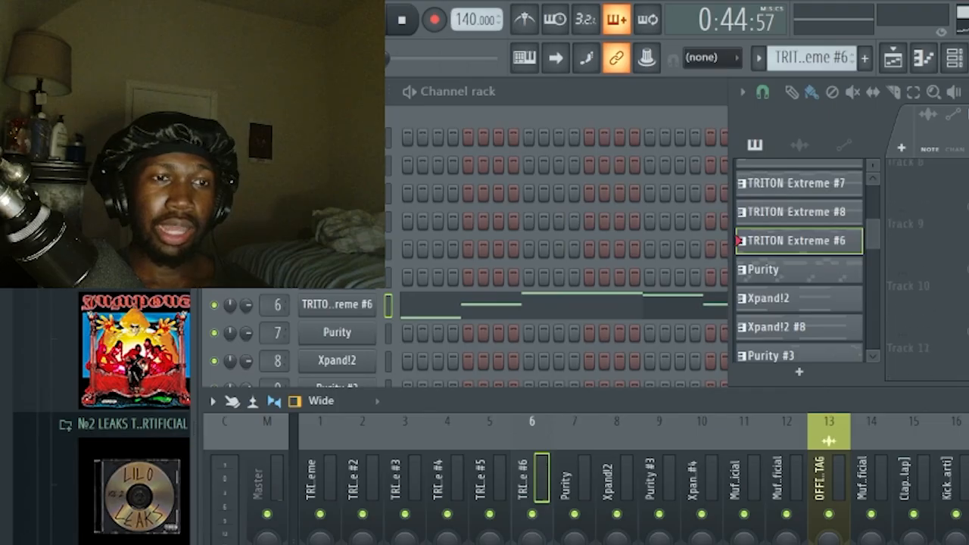
left_click(768, 200)
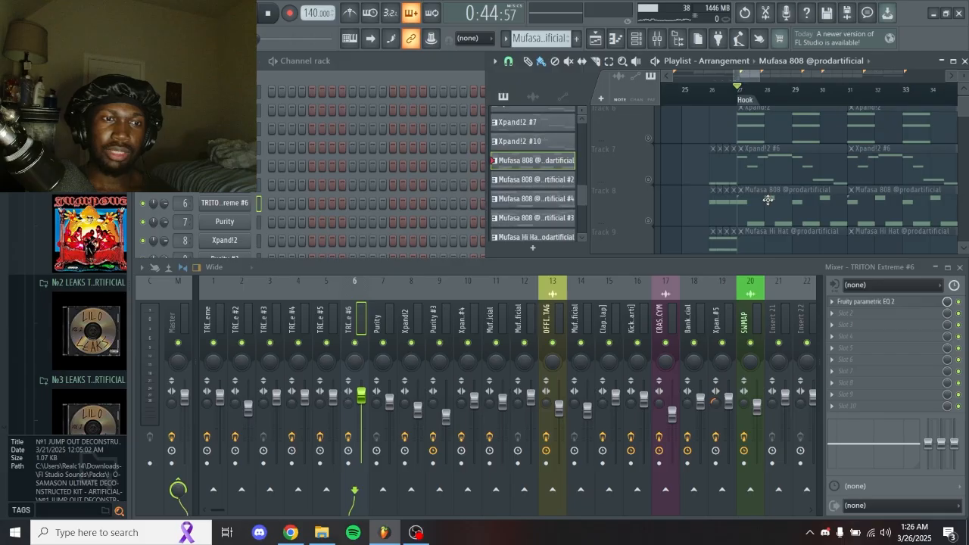
scroll(768, 199, "down", 2)
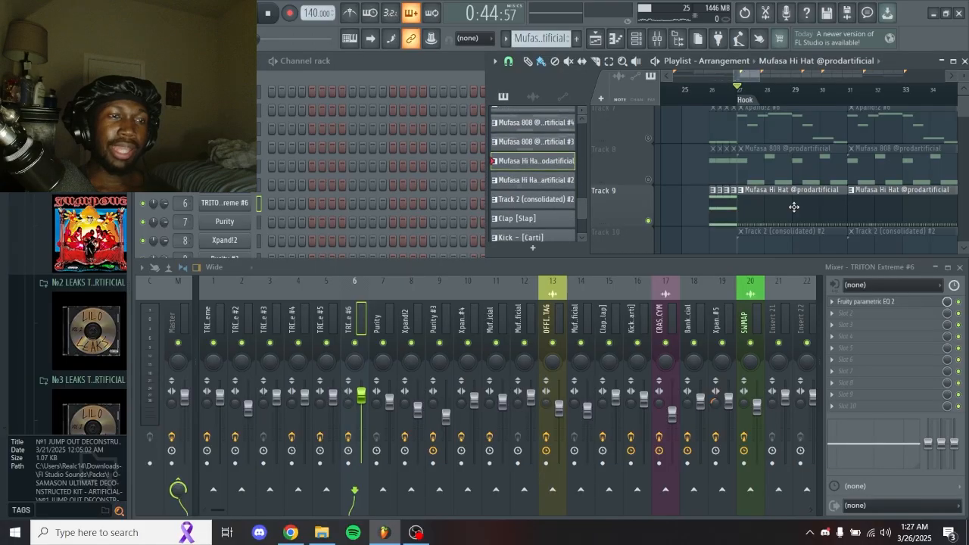
left_click(353, 62)
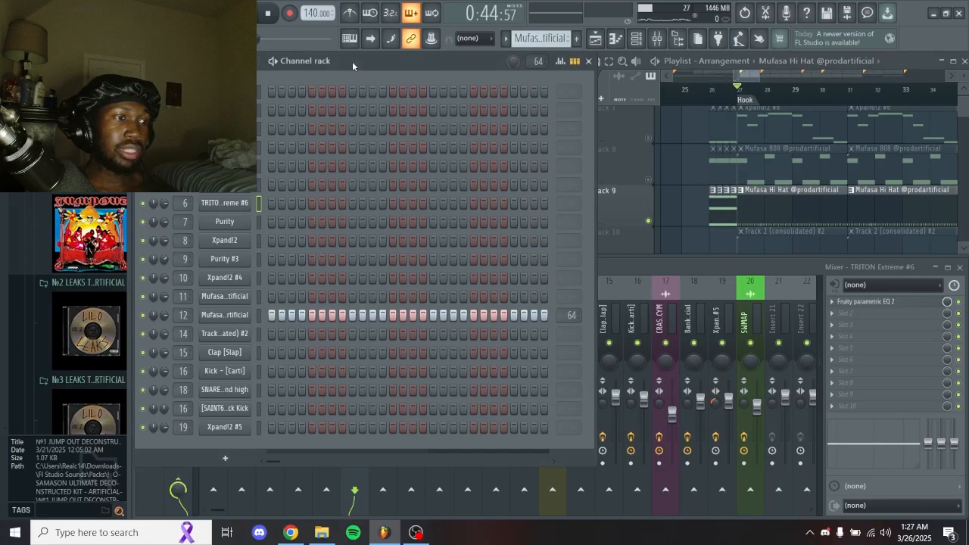
right_click(232, 318)
left_click(255, 311)
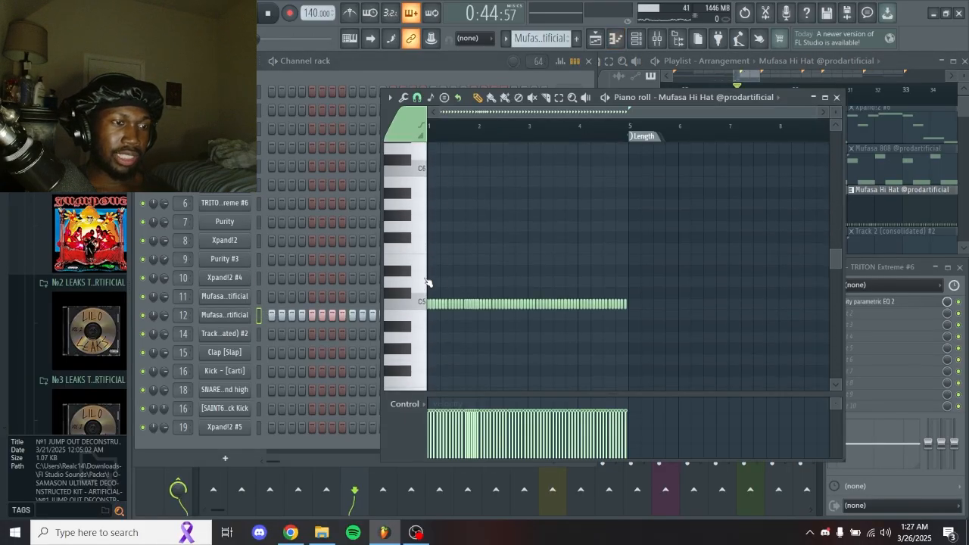
Select the faster hi-hat roll notes just before bar 2 and set the piano roll's snap to 1/4 beat
scroll(467, 282, "up", 4)
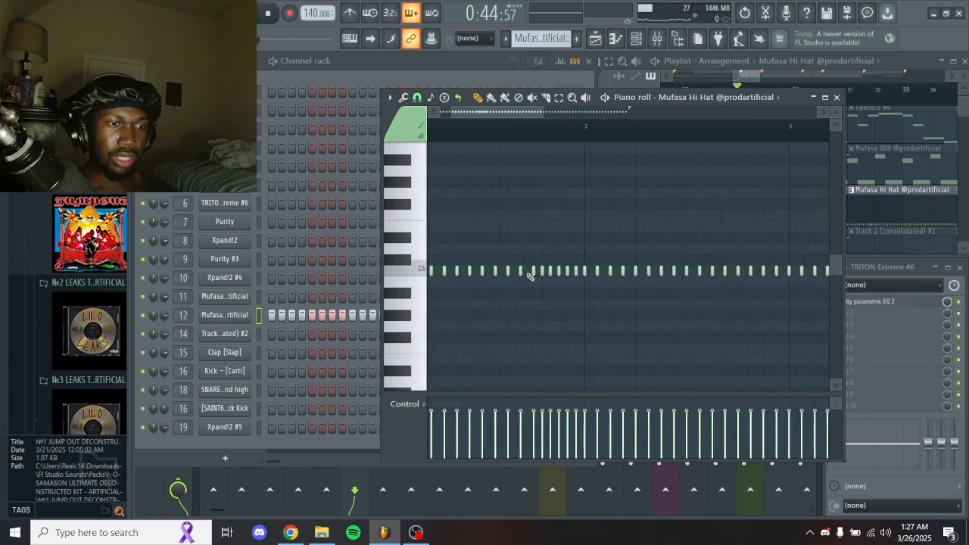
left_click_drag(534, 257, 576, 295)
scroll(559, 297, "up", 3)
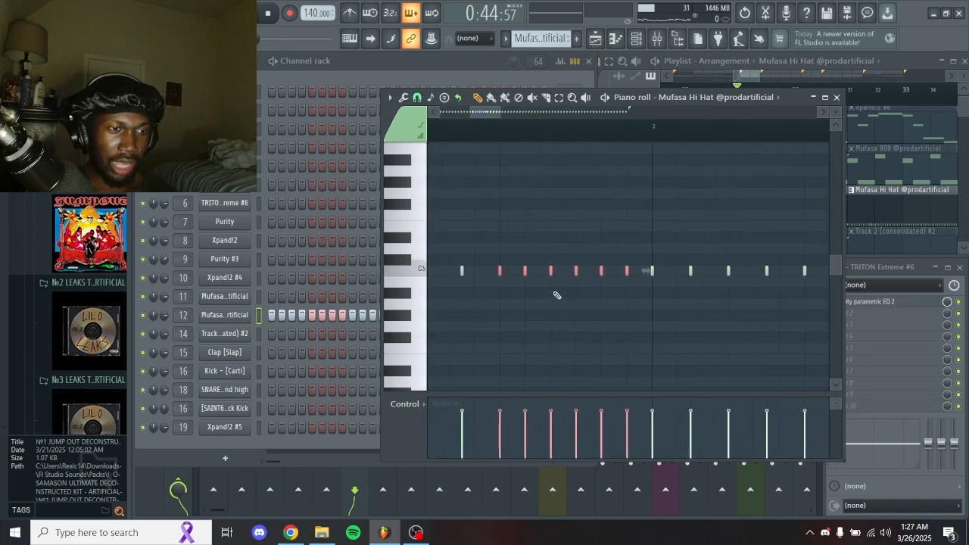
left_click(417, 97)
left_click(416, 98)
left_click(416, 98)
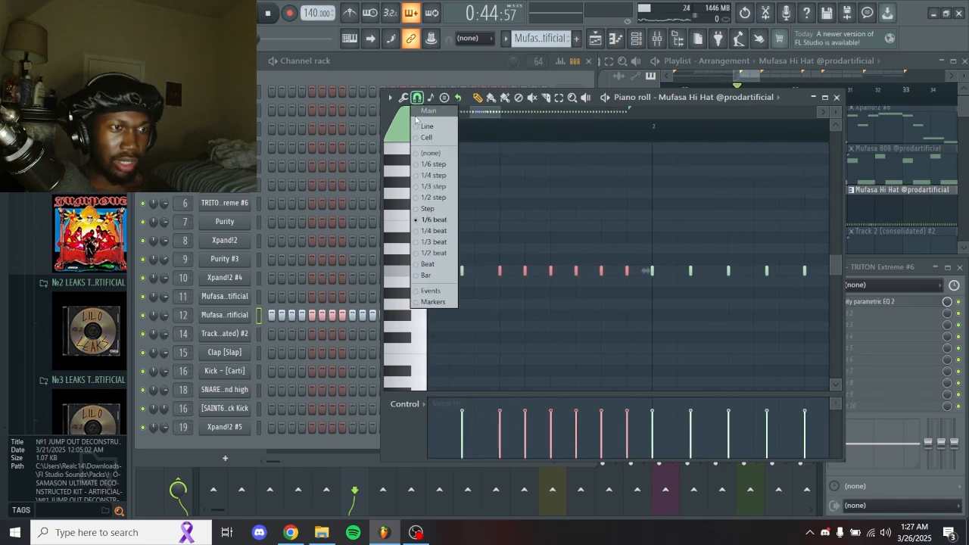
left_click(435, 231)
Examine the full four-bar Mufasa Hi Hat pattern with the roll before bar 2 highlighted, then play it
scroll(455, 200, "down", 4)
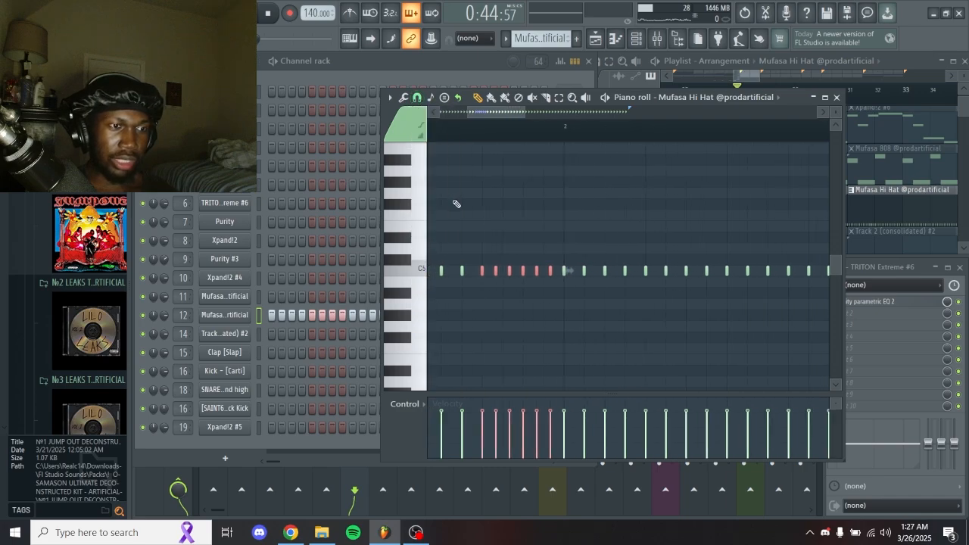
left_click_drag(456, 202, 577, 231)
scroll(576, 232, "down", 4)
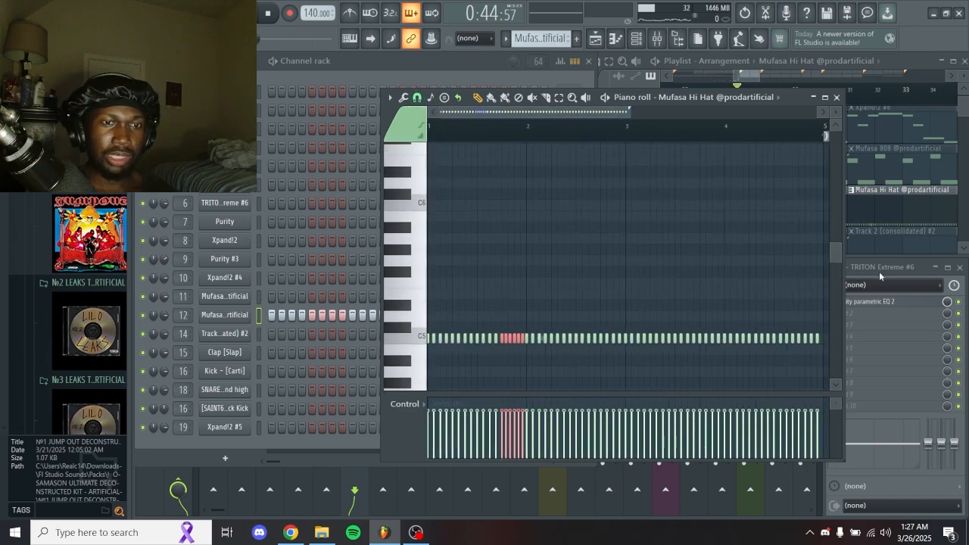
key("space")
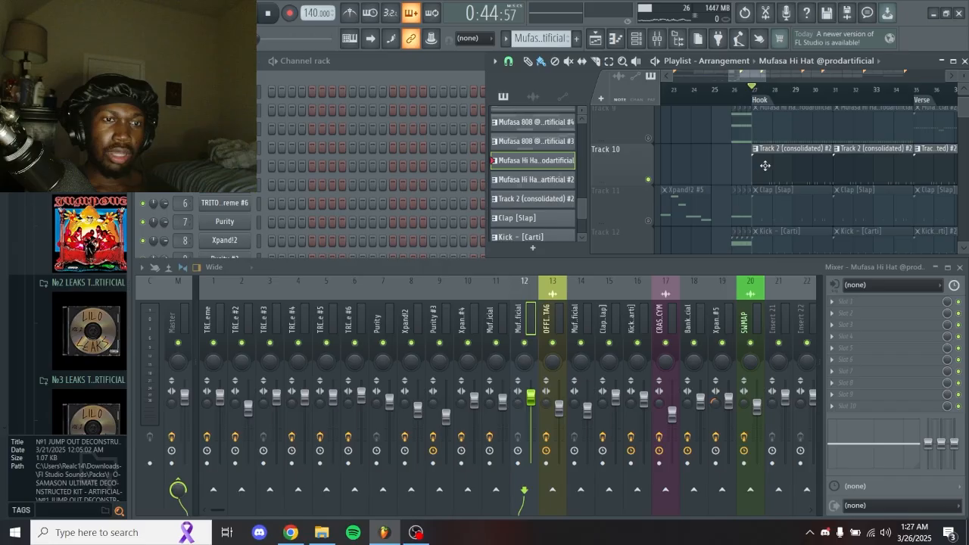
With Track 10 soloed, check the Track 2 (consolidated) #2 open-hat sample and its piano roll notes, then play the pattern
left_click_drag(812, 149, 768, 171)
double_click(751, 184)
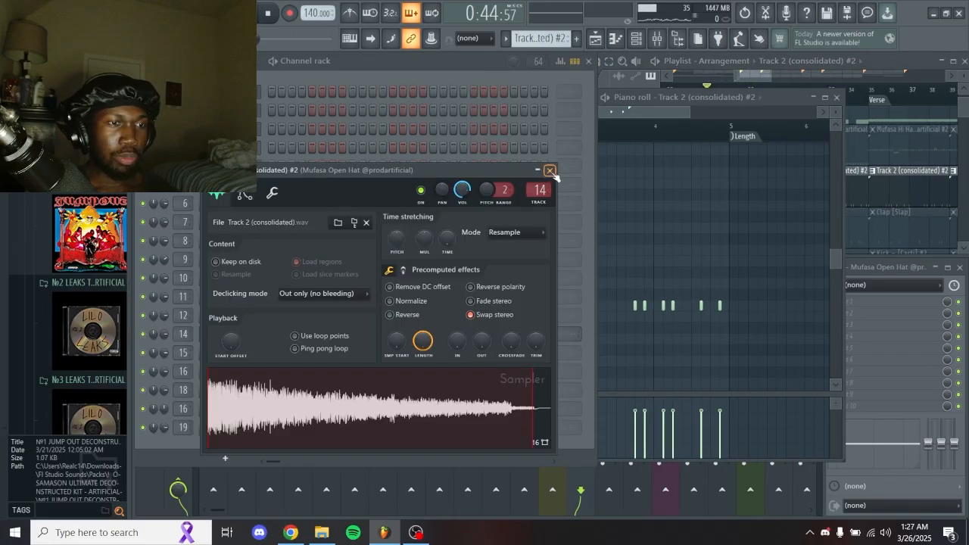
left_click(550, 171)
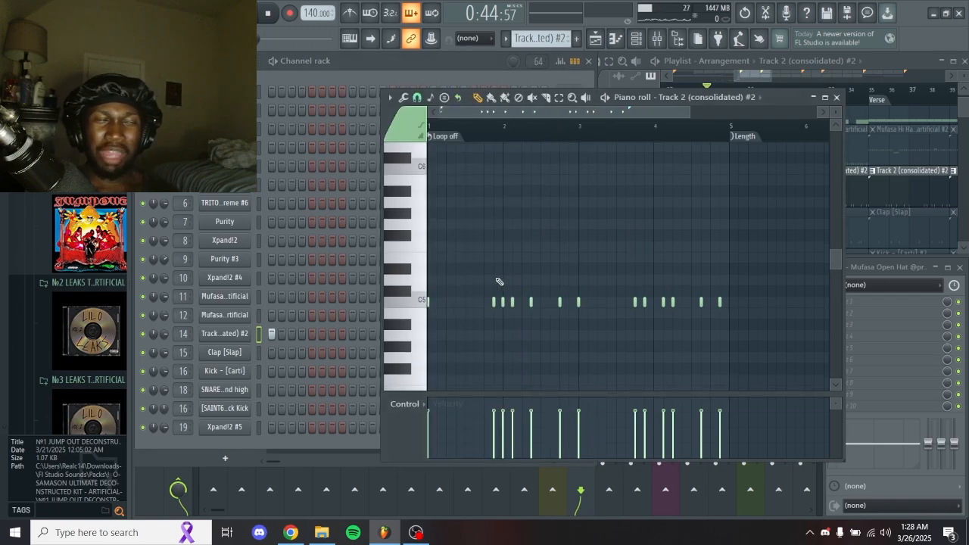
scroll(498, 281, "down", 2)
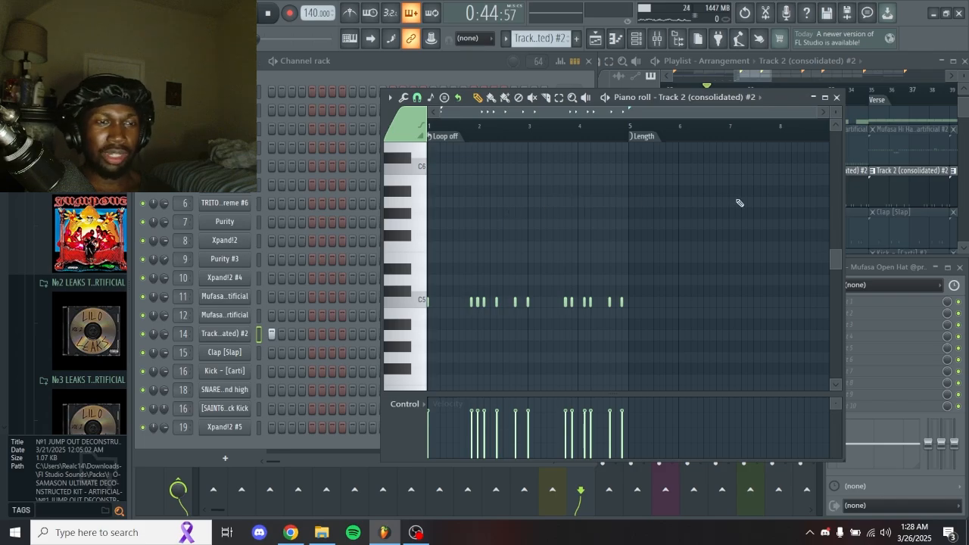
key("space")
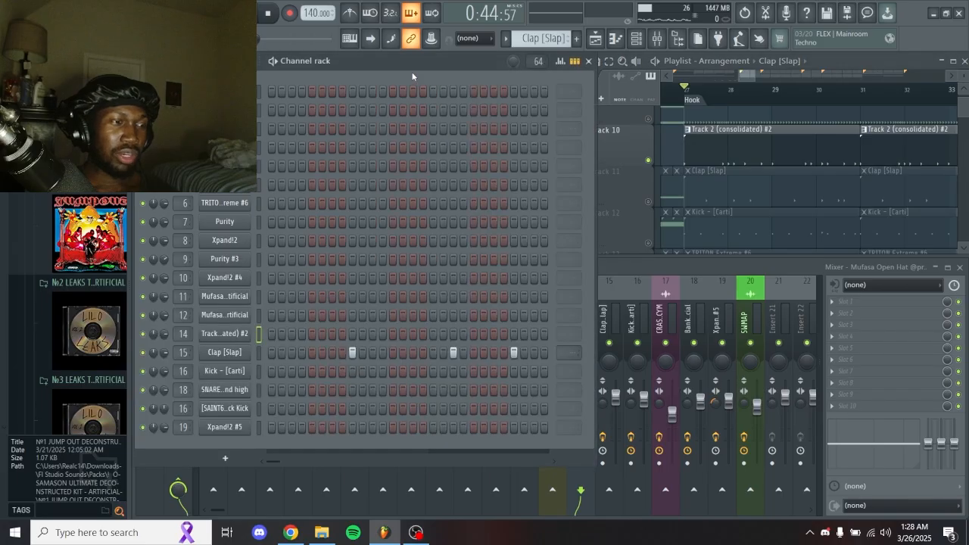
Solo Track 11, examine the Clap [Slap] pattern's notes in the piano roll and play them from the Hook marker
middle_click(752, 219)
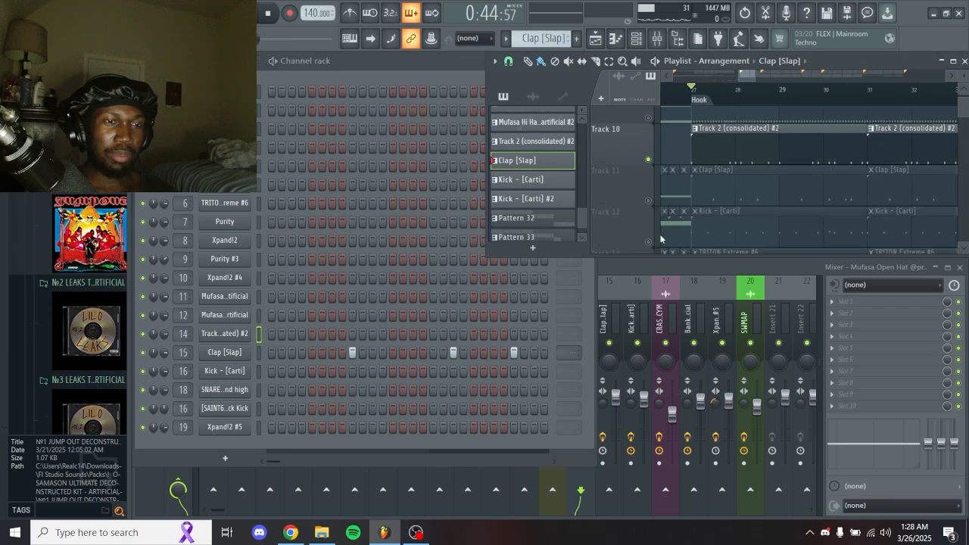
right_click(649, 203)
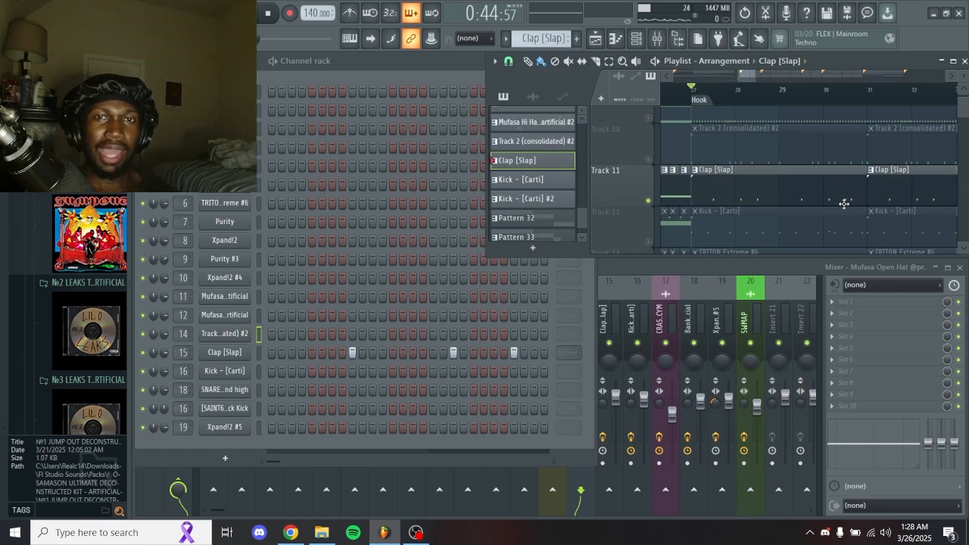
double_click(782, 185)
scroll(512, 275, "down", 3)
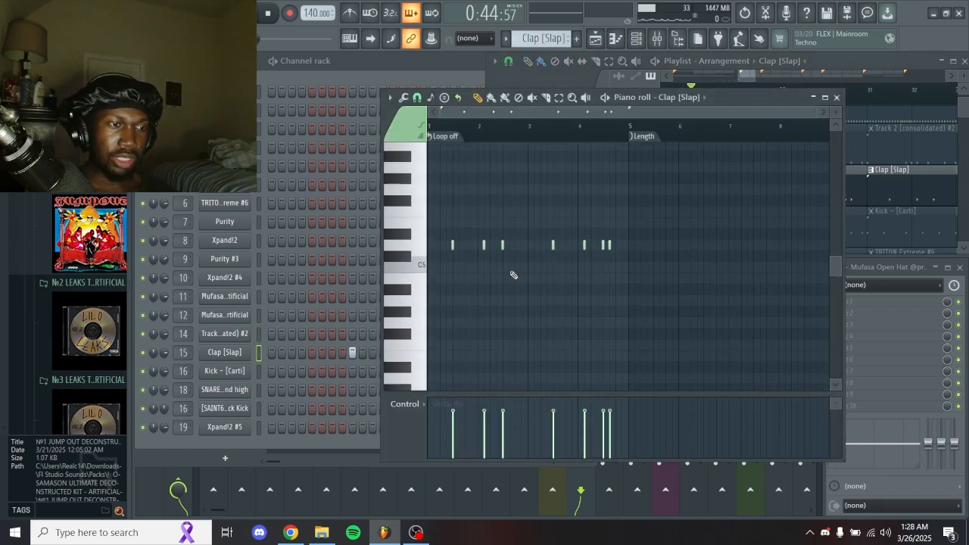
scroll(452, 275, "up", 2)
key("space")
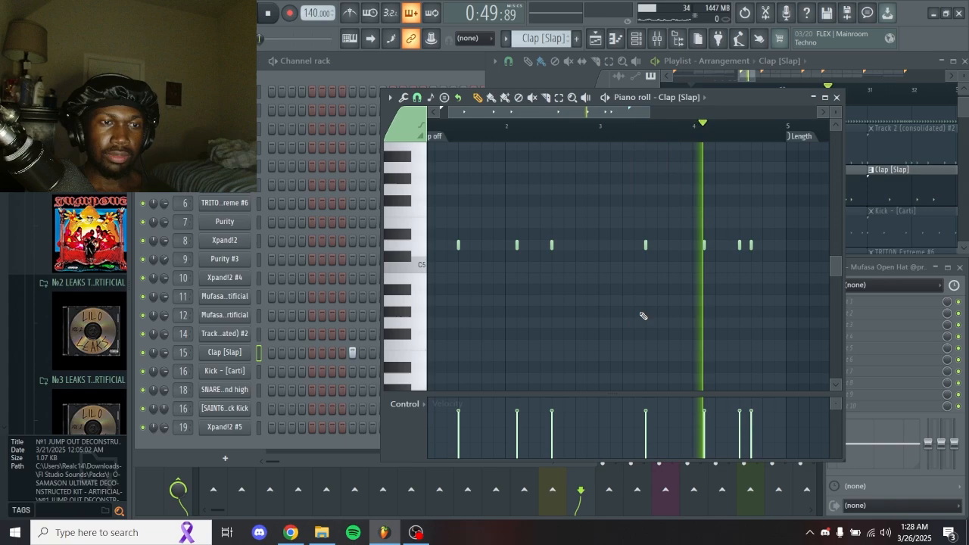
Solo Track 12 and open the Kick - [Carti] pattern's notes in the piano roll
left_click(896, 218)
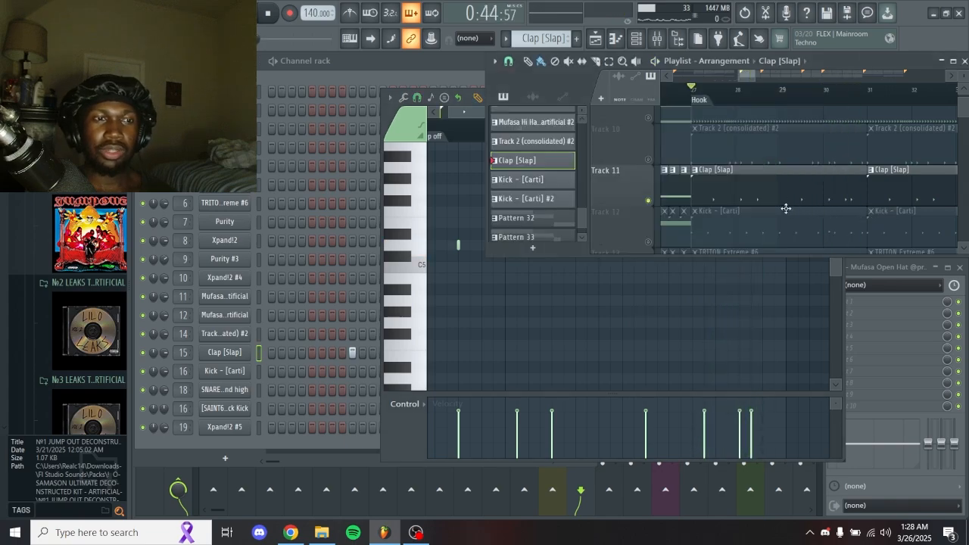
scroll(786, 208, "down", 3)
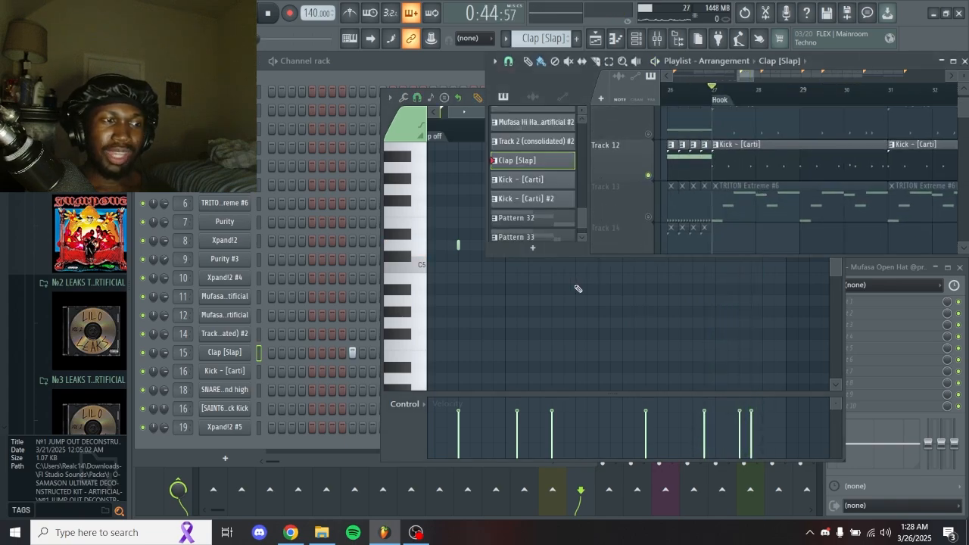
left_click(783, 163)
scroll(727, 167, "up", 2)
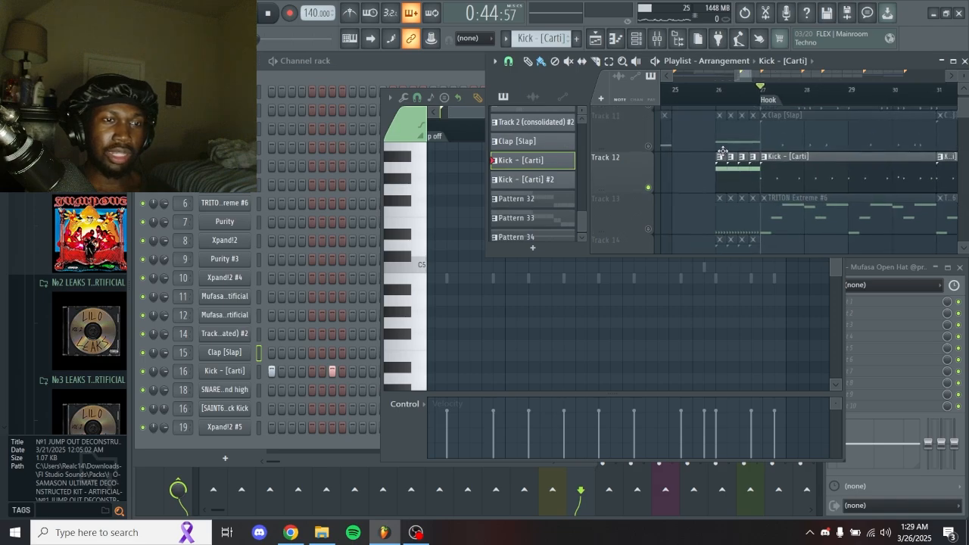
scroll(752, 156, "down", 2)
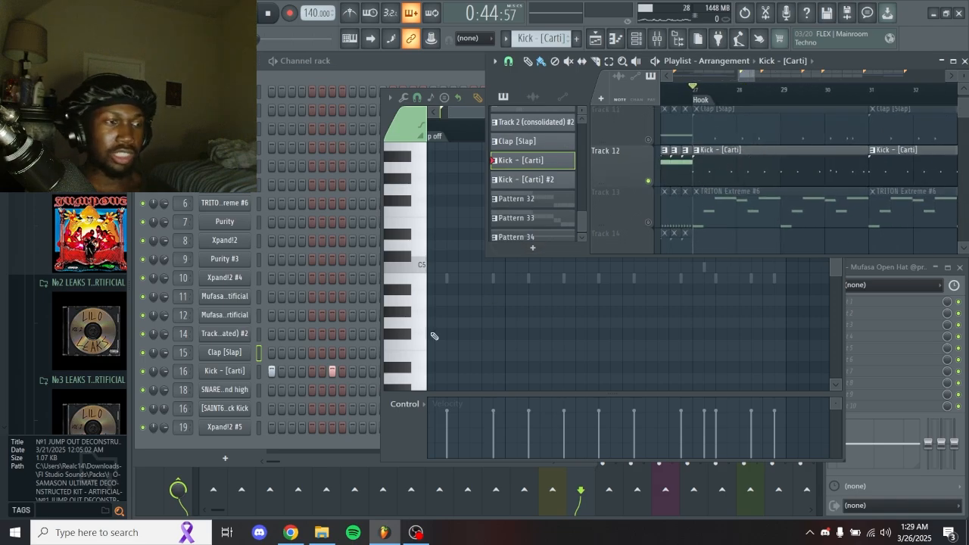
right_click(236, 376)
left_click(276, 80)
scroll(570, 234, "down", 2)
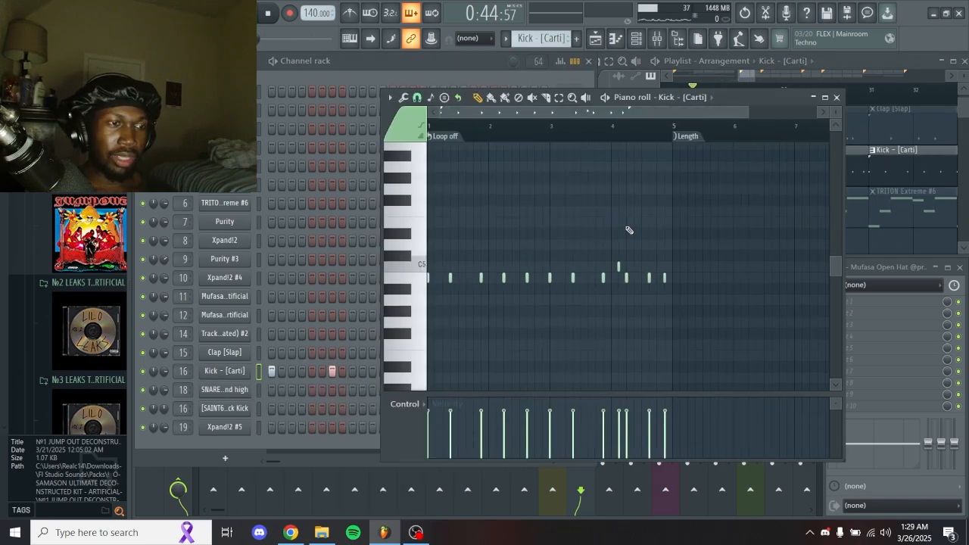
Play the Kick - [Carti] pattern, stop playback and highlight the single C5 note just after bar 4
key("space")
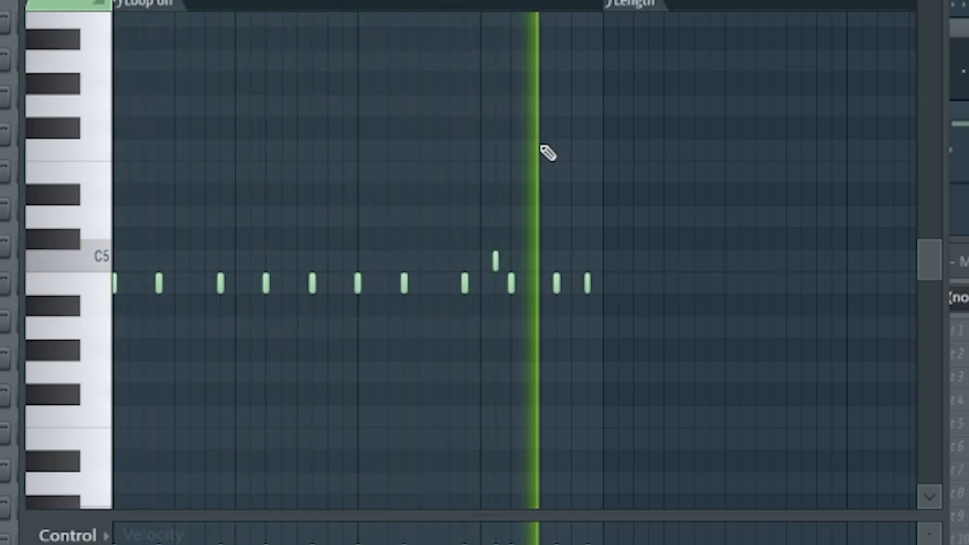
key("space")
left_click_drag(559, 219, 481, 264)
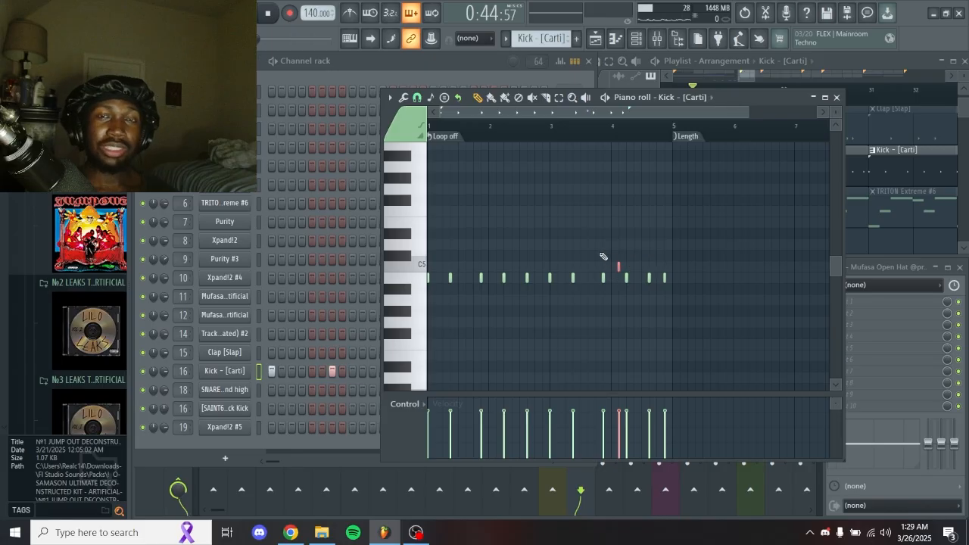
Select the Kick - [Carti] mixer track and check its Decapitator effect
left_click(880, 258)
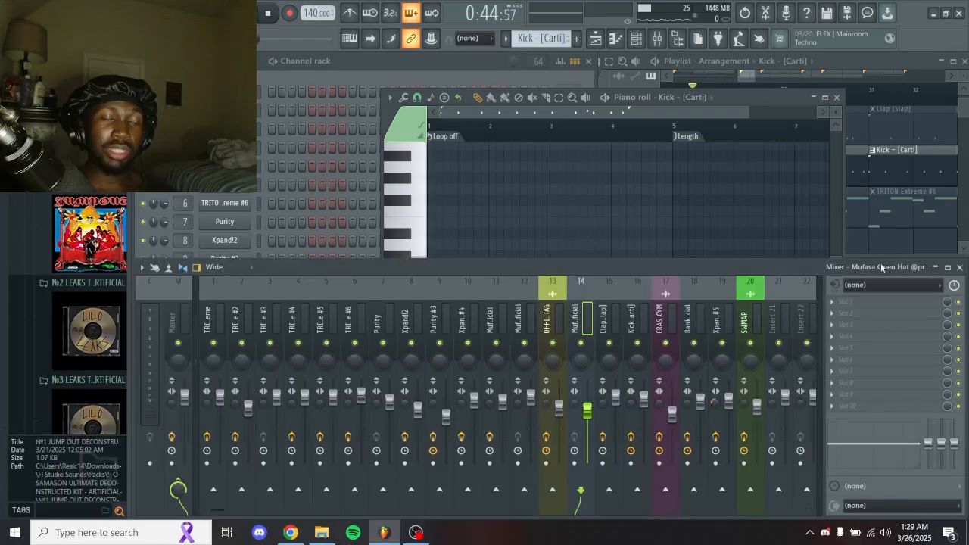
left_click(633, 316)
left_click(874, 304)
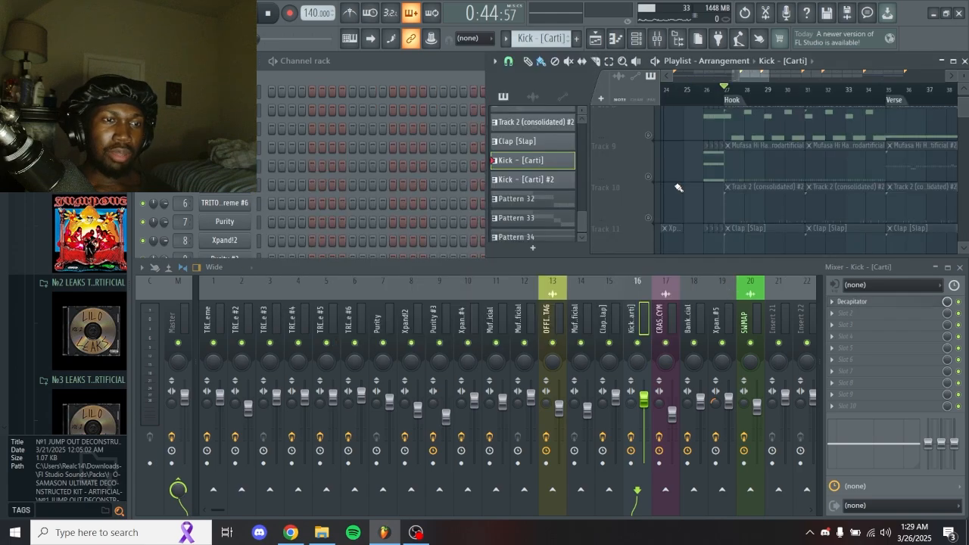
Unsolo Track 12, play all tracks together from the Hook marker, and stop playback
scroll(674, 187, "up", 1)
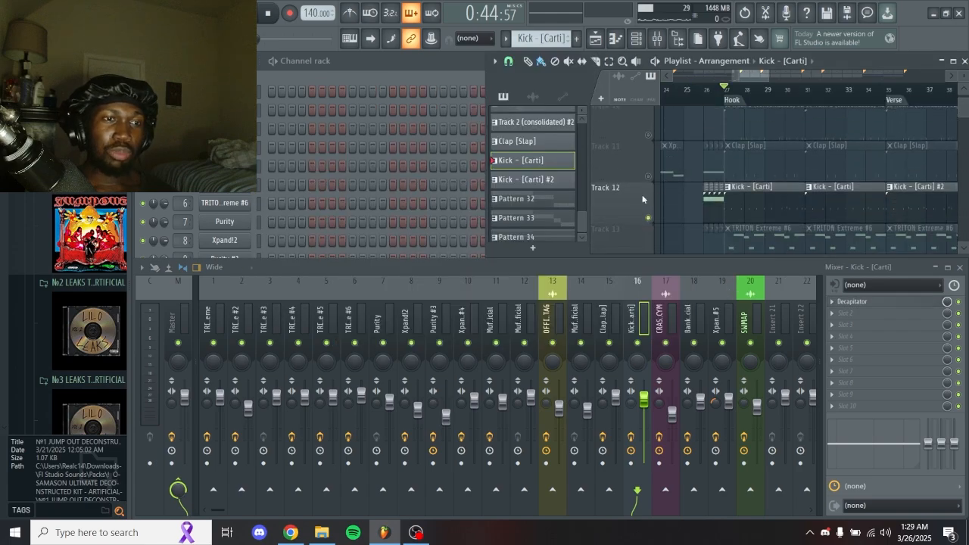
right_click(650, 218)
scroll(783, 200, "up", 5)
key("space")
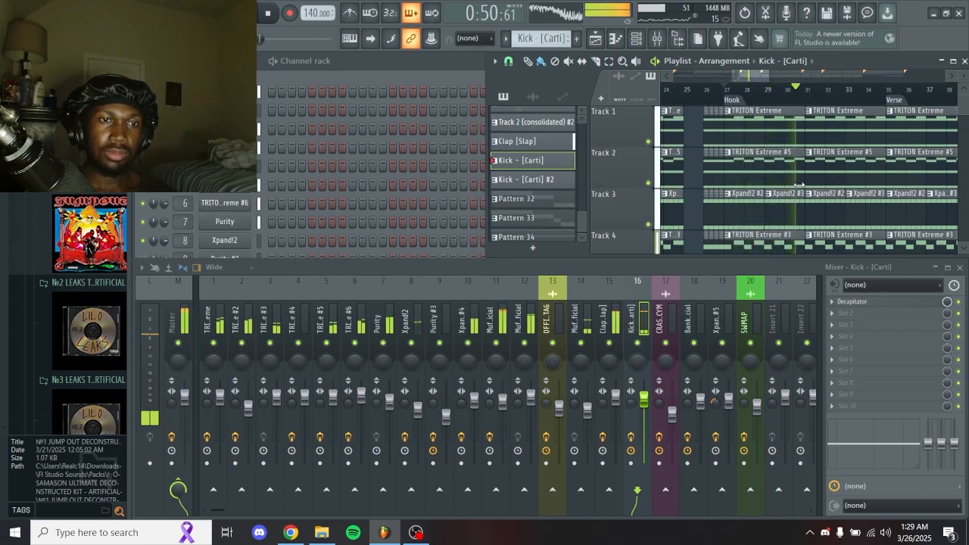
key("space")
Move the playhead to bar 26 and open the Pattern 32 snare notes from Track 17 in the piano roll
scroll(780, 178, "down", 4)
scroll(764, 170, "down", 3)
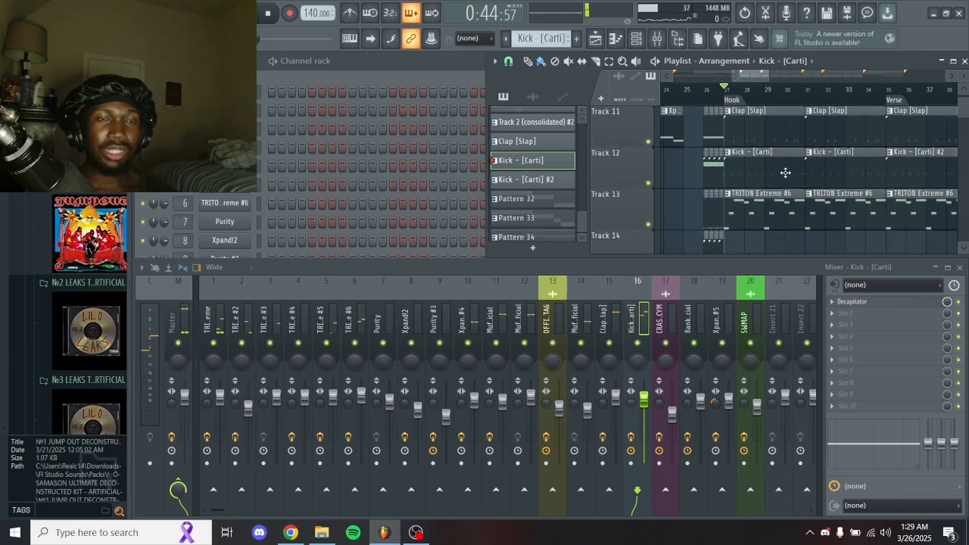
left_click(703, 101)
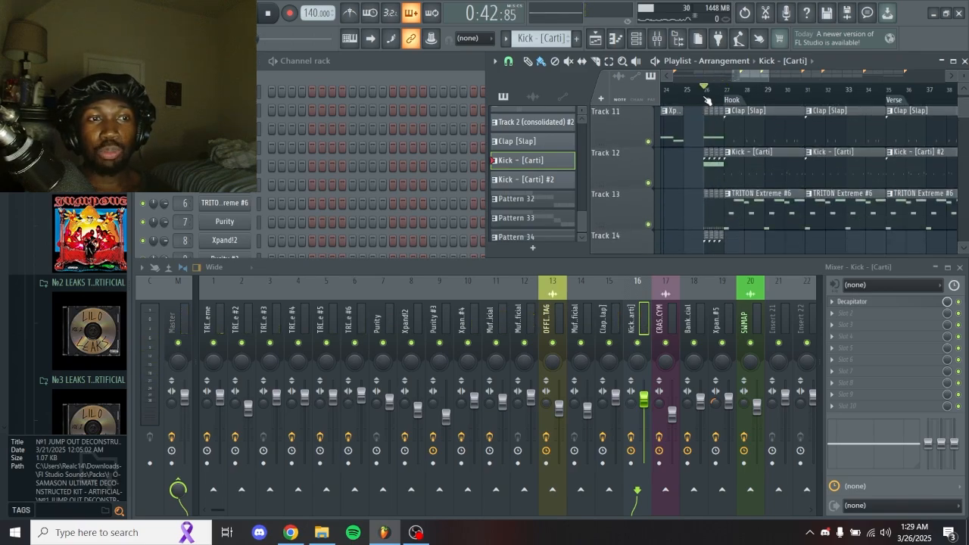
scroll(693, 159, "up", 10)
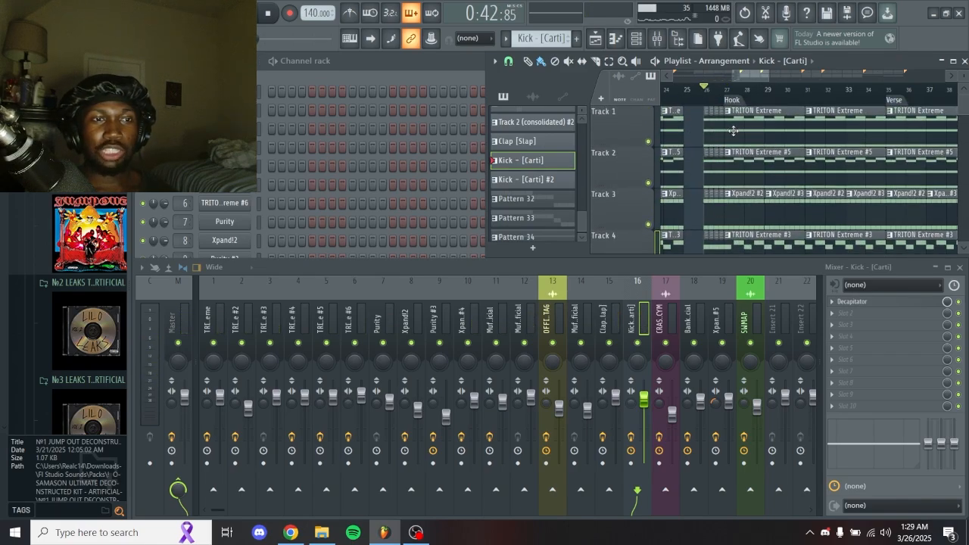
scroll(734, 131, "up", 4, "ctrl")
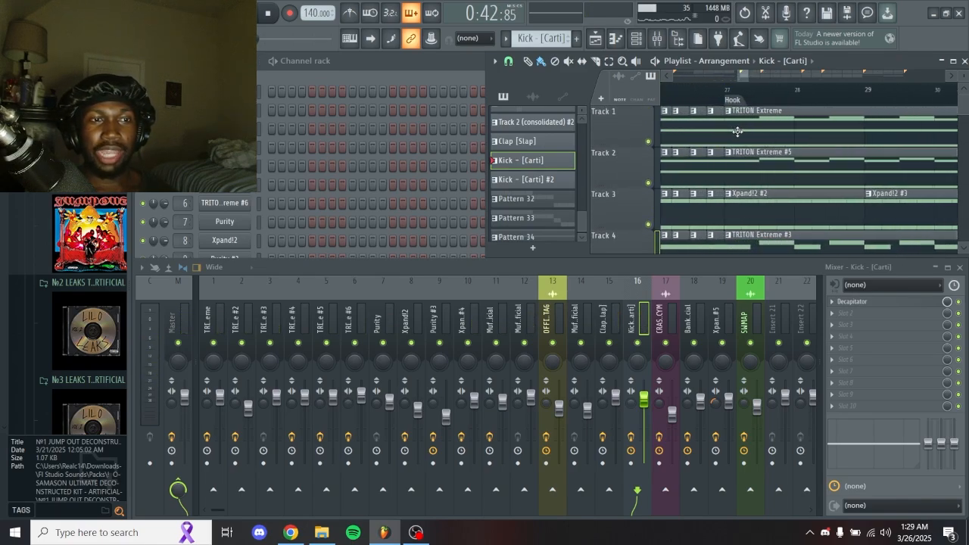
scroll(796, 128, "down", 3)
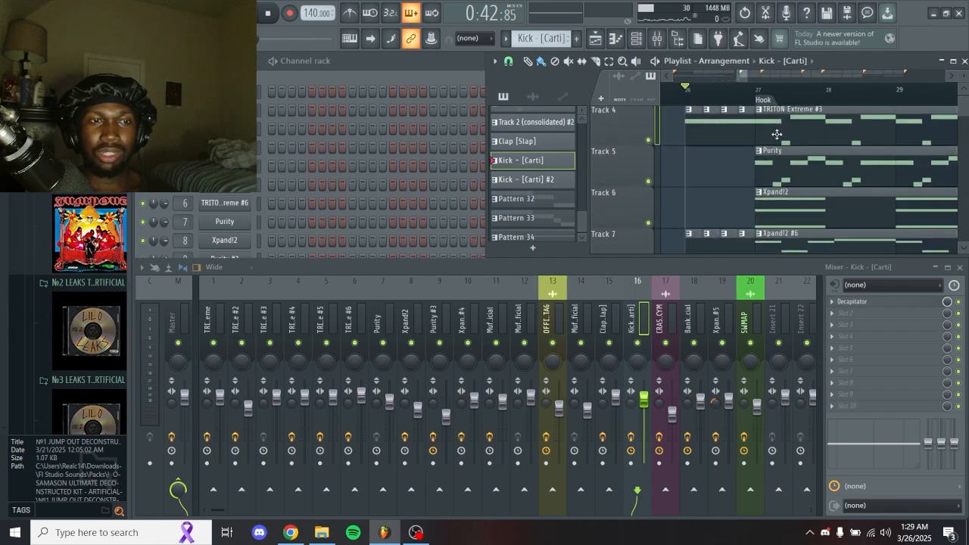
left_click(531, 66)
left_click(525, 229)
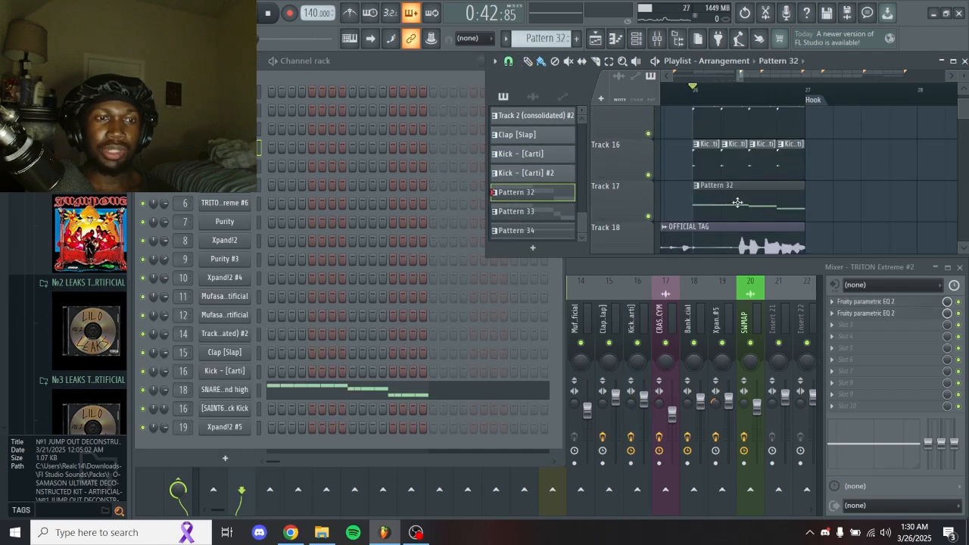
double_click(737, 203)
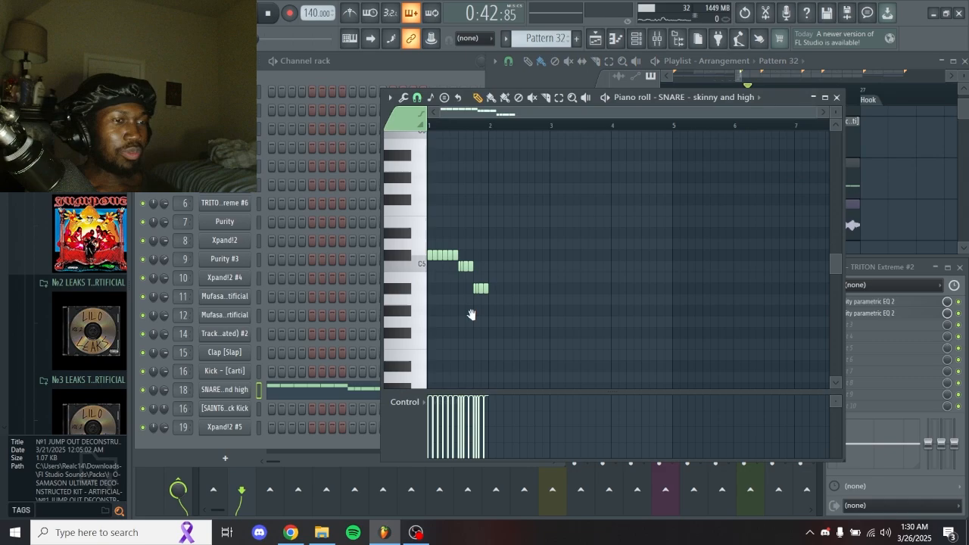
Solo Track 17 and inspect the Fruity parametric EQ 2 and Decapitator on the Bankroll Snare mixer track
left_click(850, 226)
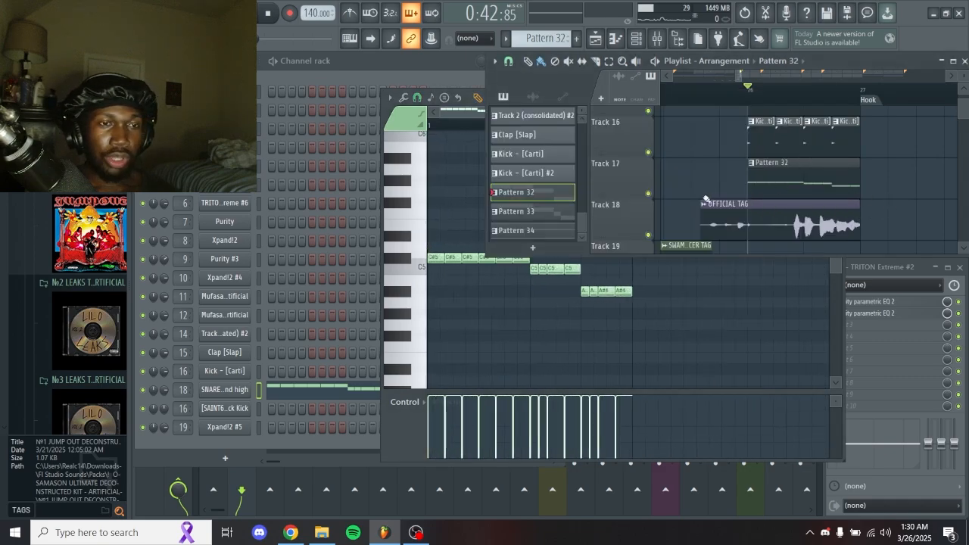
right_click(648, 194)
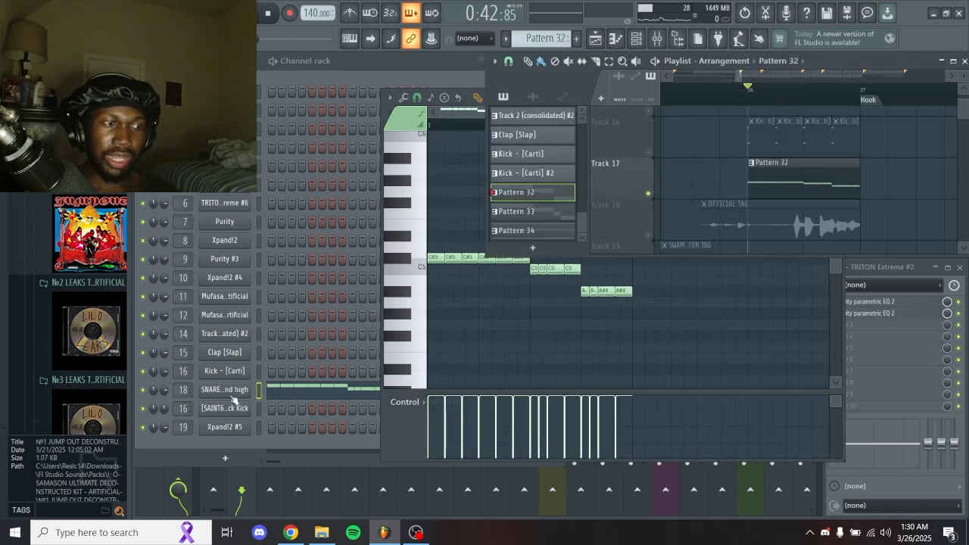
left_click(871, 267)
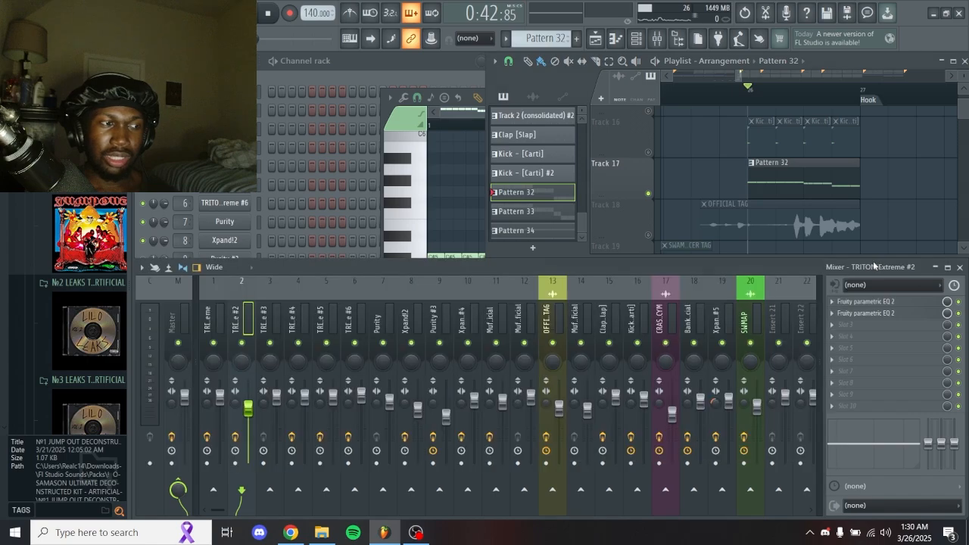
left_click(701, 318)
left_click(856, 302)
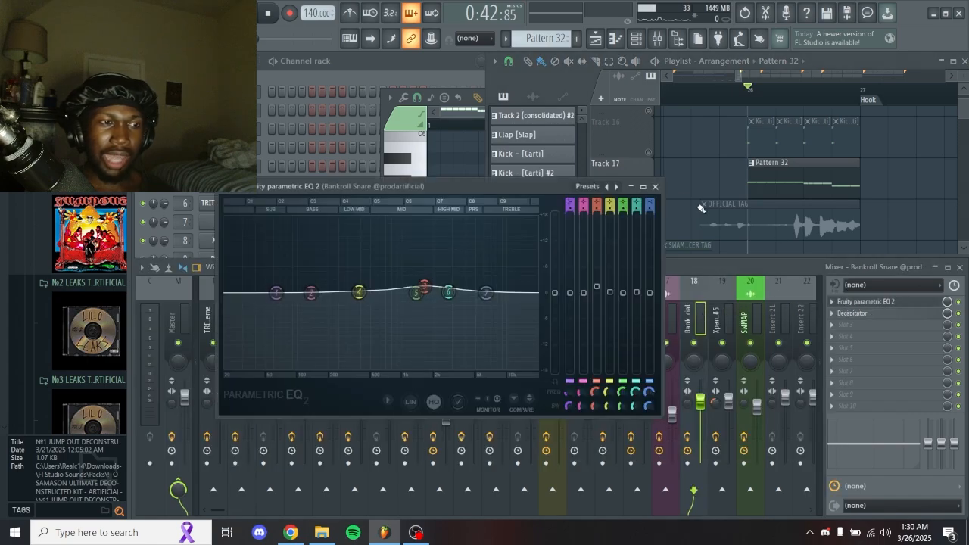
left_click(656, 187)
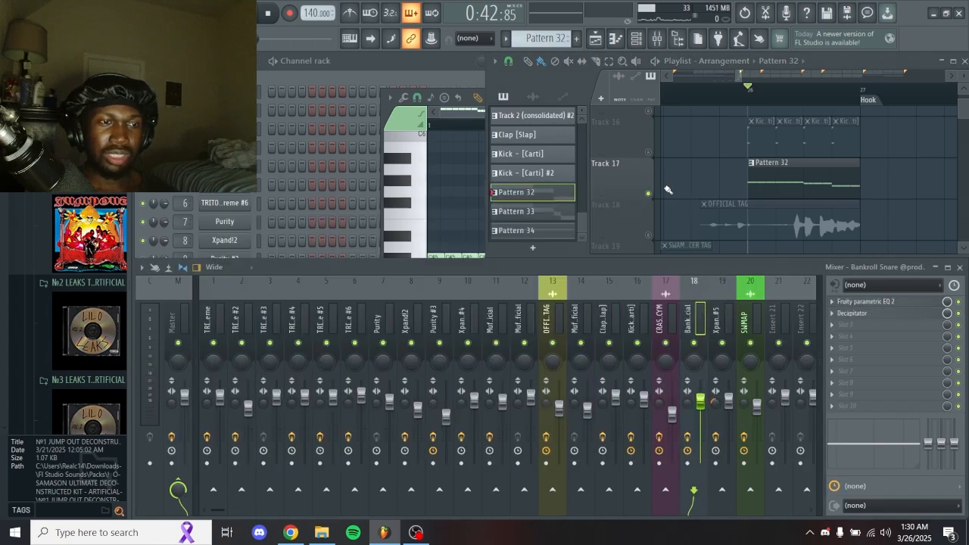
left_click(879, 313)
left_click(637, 172)
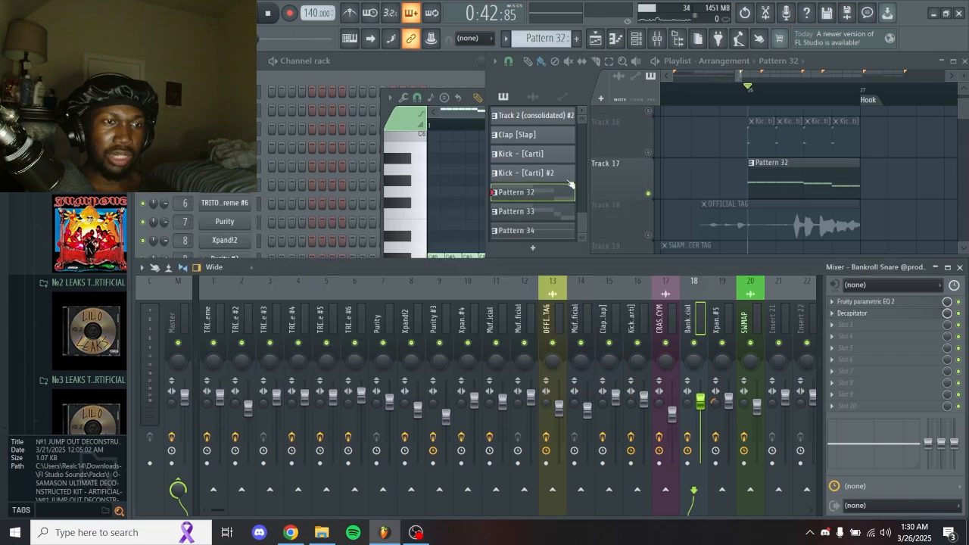
Demonstrate the snare roll by stretching a D#5 note over the six C#5 notes, chopping it into six pieces and deleting them
left_click(428, 177)
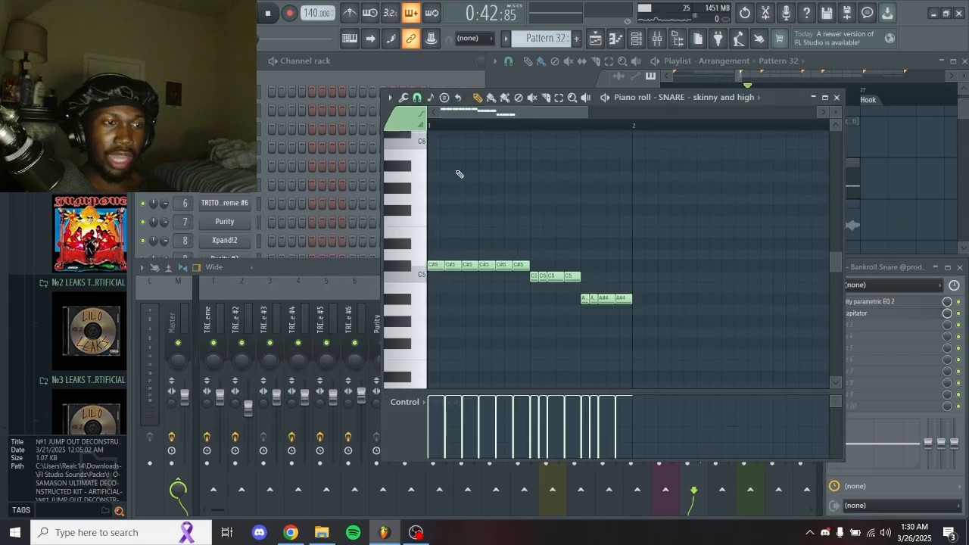
left_click(417, 97)
left_click(441, 241)
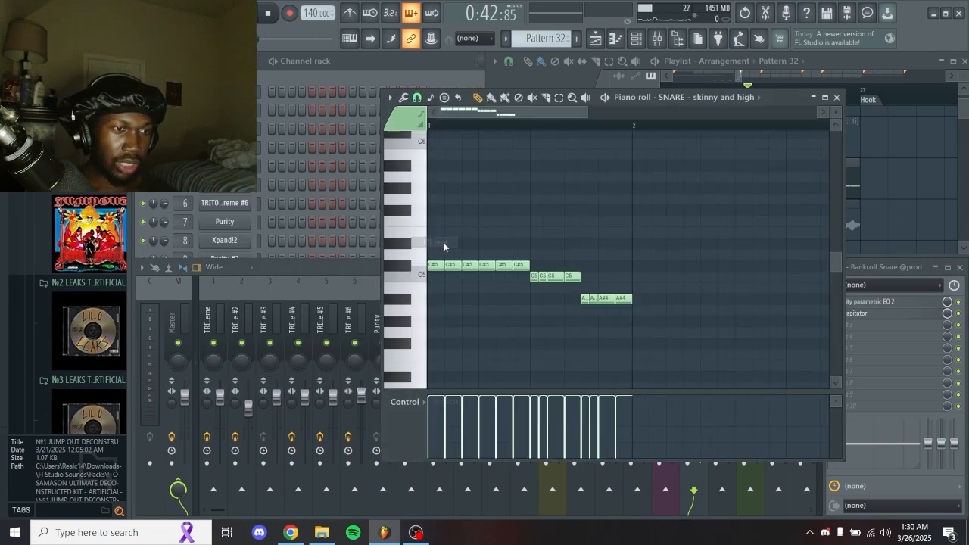
left_click(433, 243)
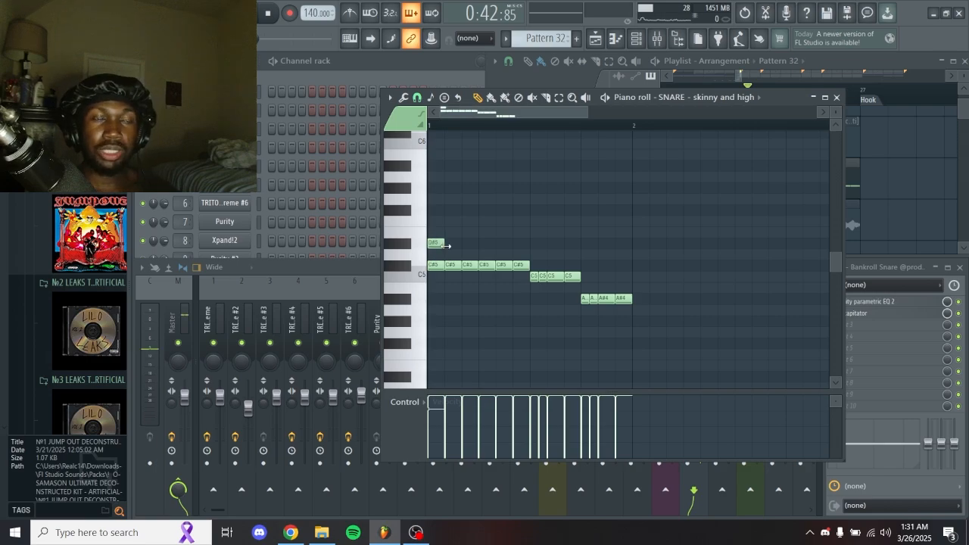
left_click_drag(447, 245, 531, 244)
left_click(487, 244)
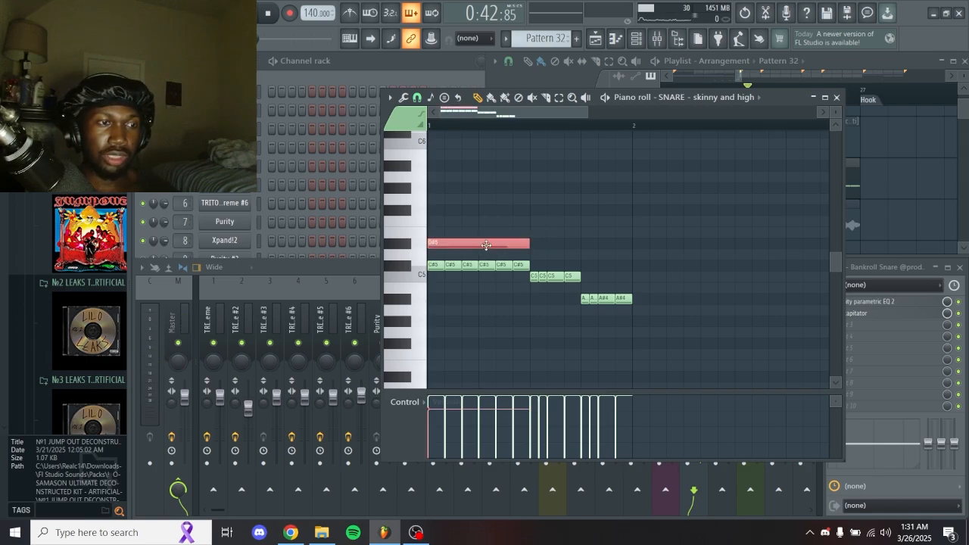
key("ctrl+u")
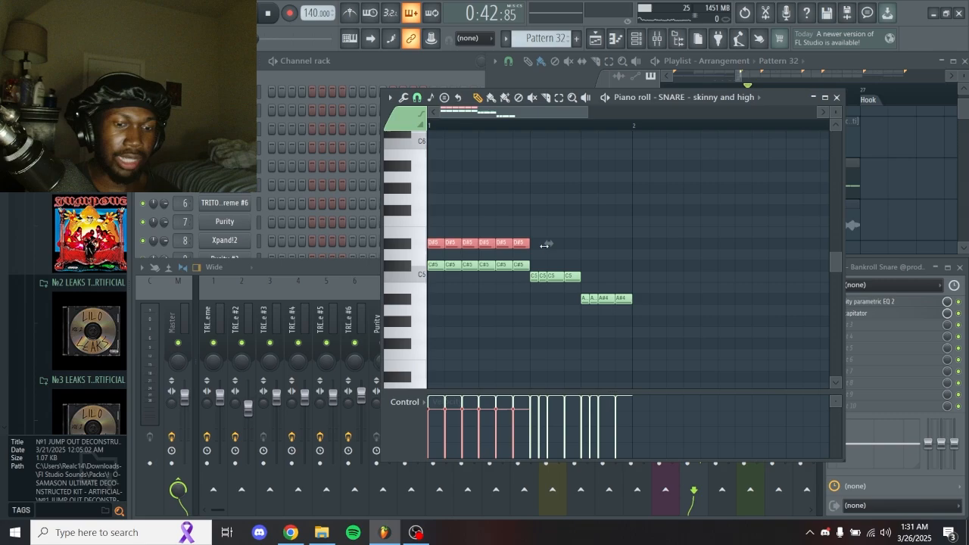
key("Delete")
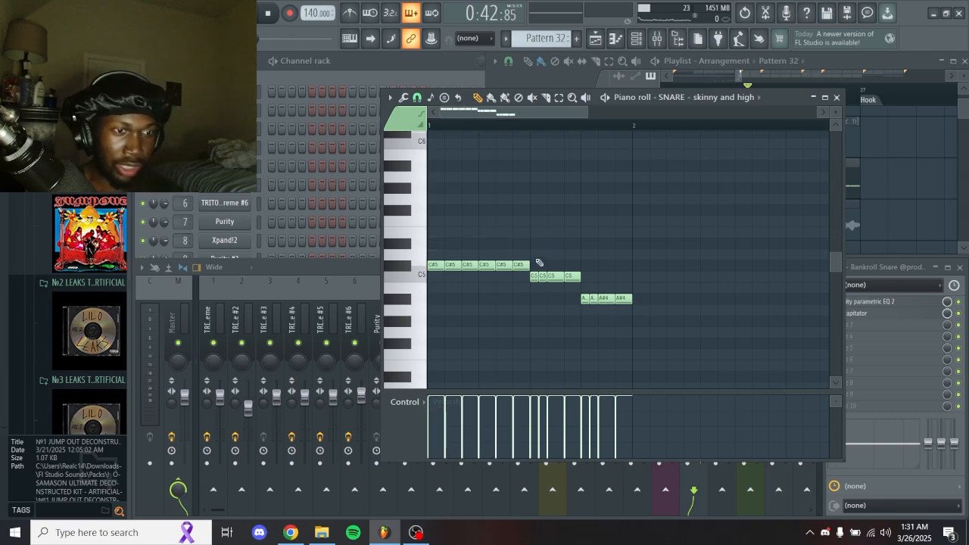
Undo the trial edits in the snare piano roll and delete the leftover demonstration notes
scroll(547, 278, "up", 2)
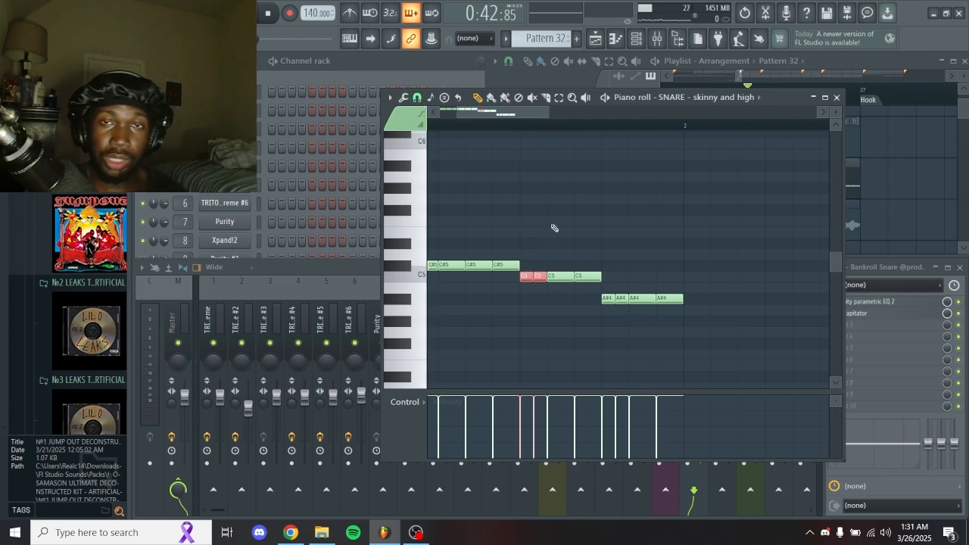
left_click(580, 232, "ctrl")
scroll(573, 232, "down", 3)
key("ctrl+z")
key("ctrl+z")
key("ctrl+z")
key("ctrl+z")
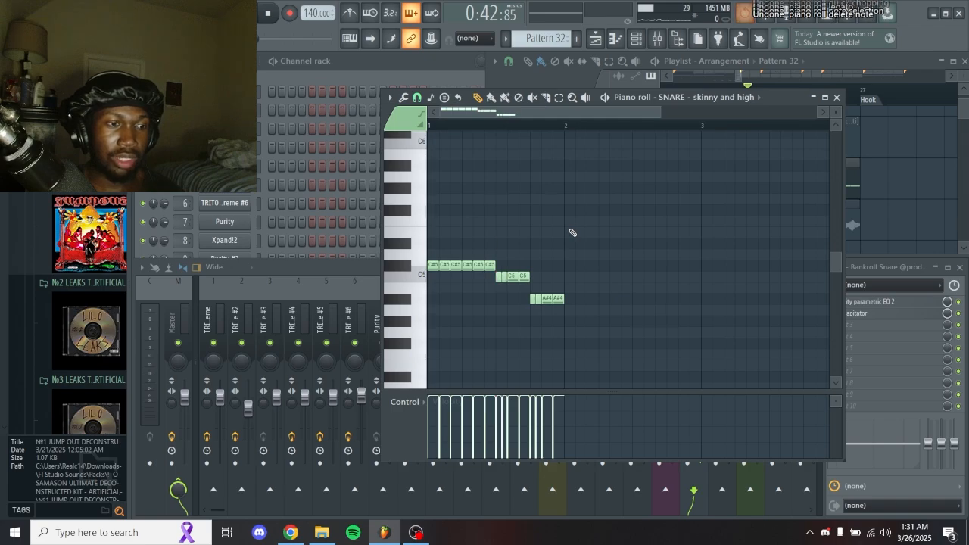
key("ctrl+z")
key("ctrl+z")
key("Delete")
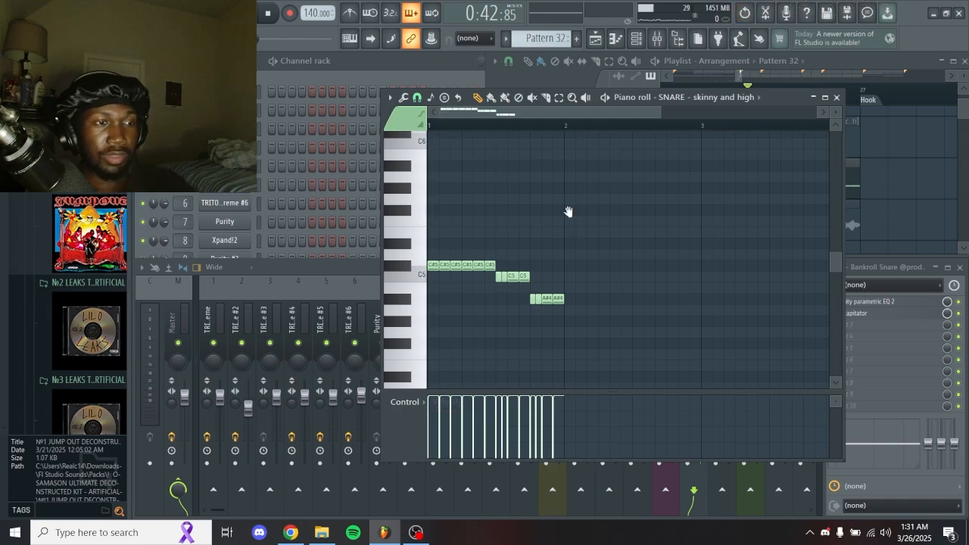
Play the soloed Pattern 32 snare roll, stop playback and unsolo Track 17
right_click(925, 188)
key("space")
right_click(729, 351)
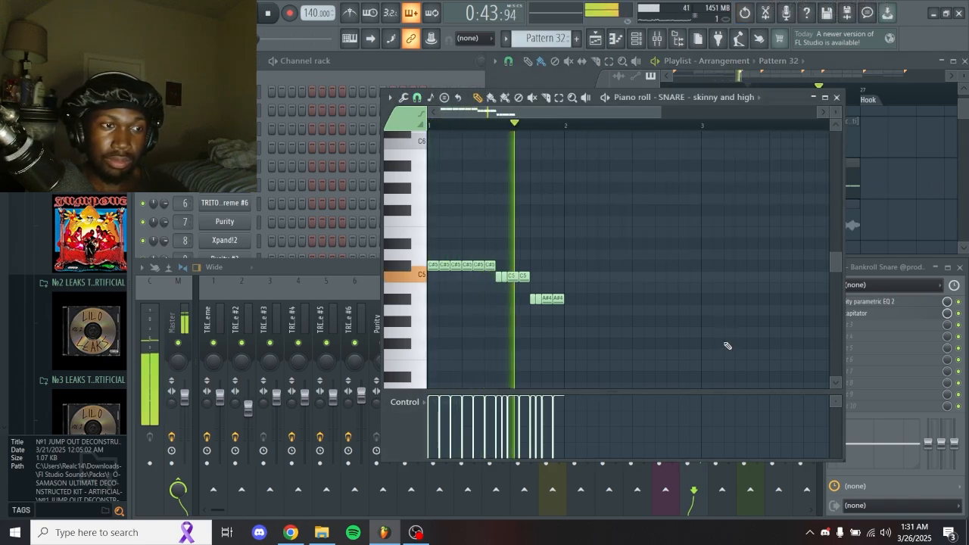
key("space")
key("F5")
right_click(649, 194)
Play the full arrangement from bar 25 into the Hook section while viewing its tracks, and stop playback
scroll(697, 158, "down", 3)
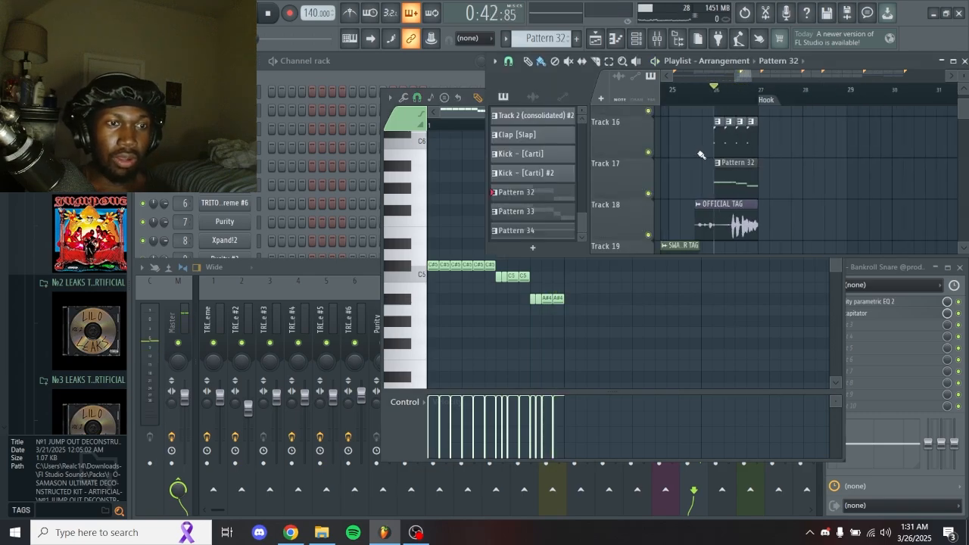
scroll(704, 151, "down", 5)
left_click(733, 100)
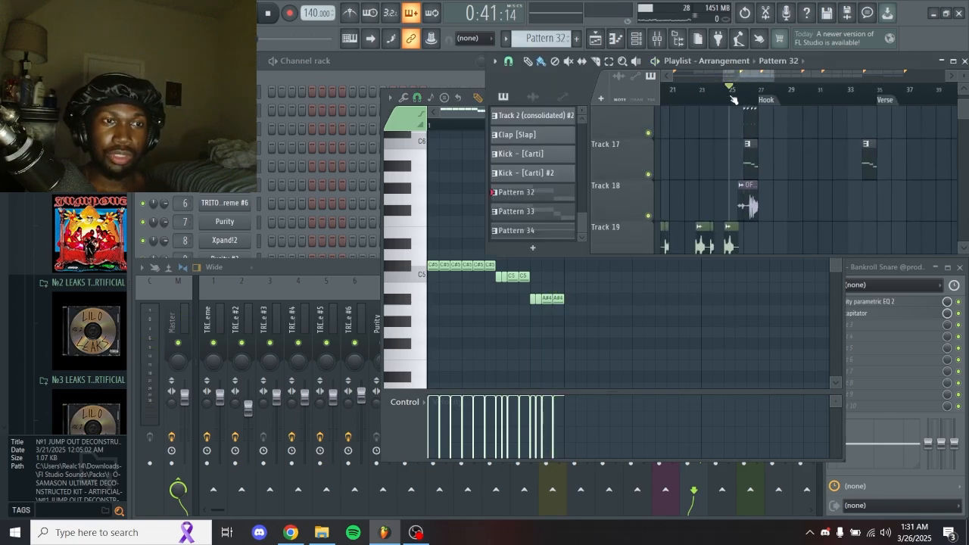
scroll(793, 182, "up", 2)
scroll(828, 172, "up", 14)
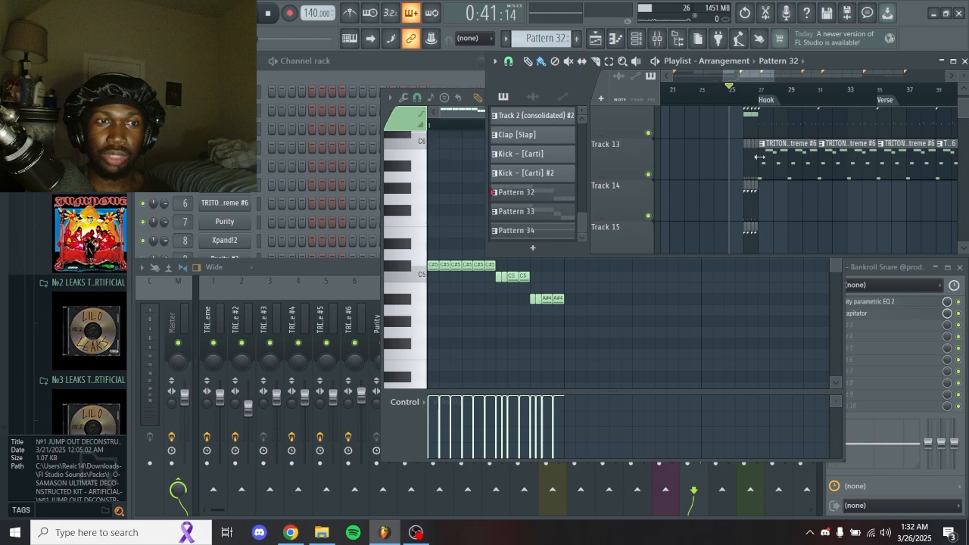
key("space")
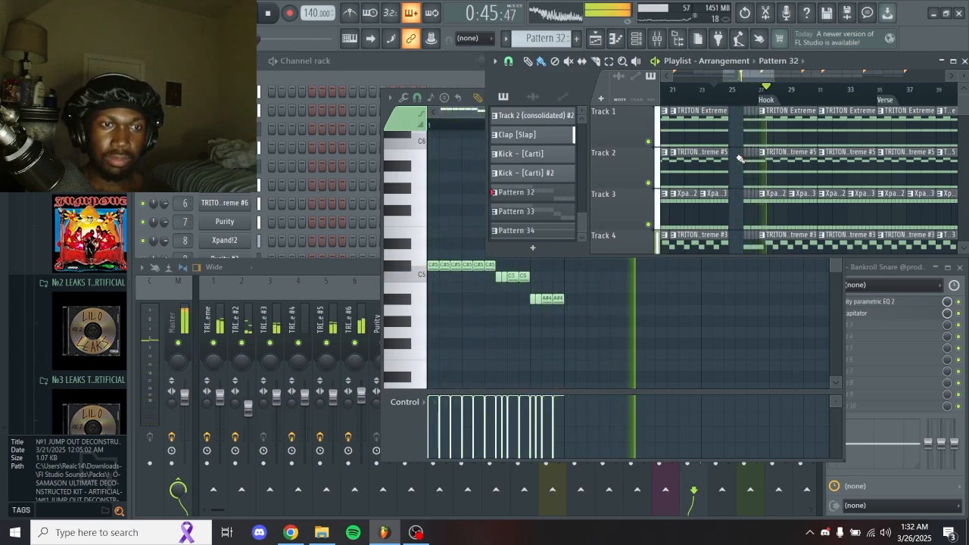
scroll(741, 159, "down", 4)
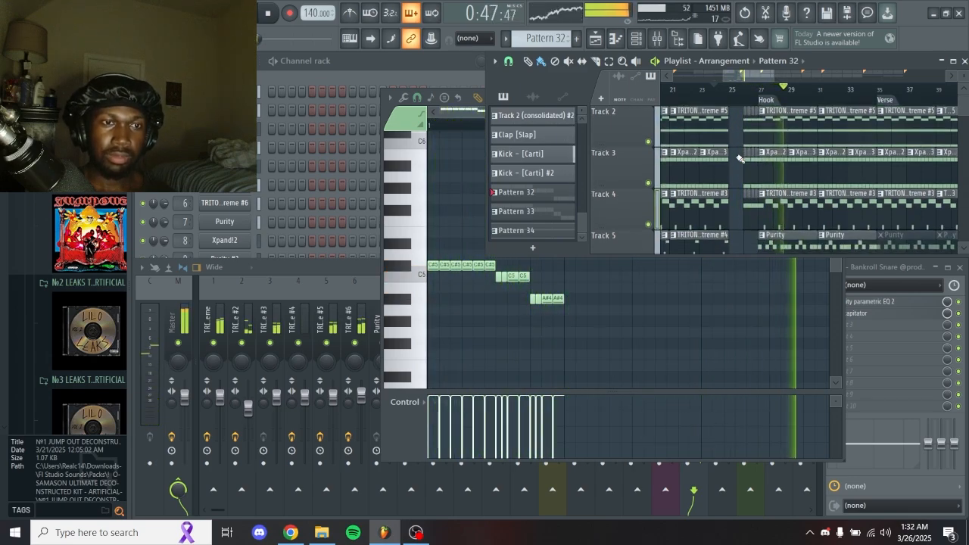
scroll(740, 159, "down", 1)
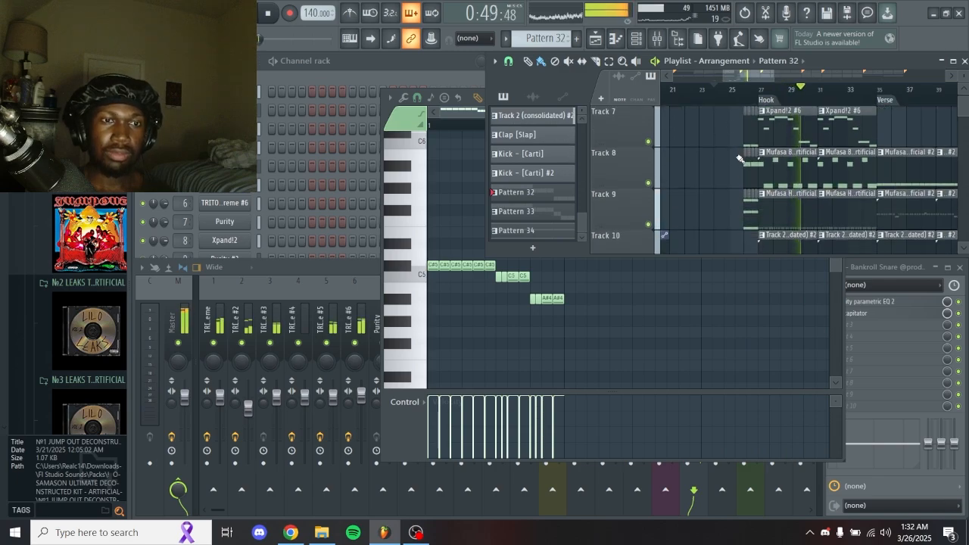
key("space")
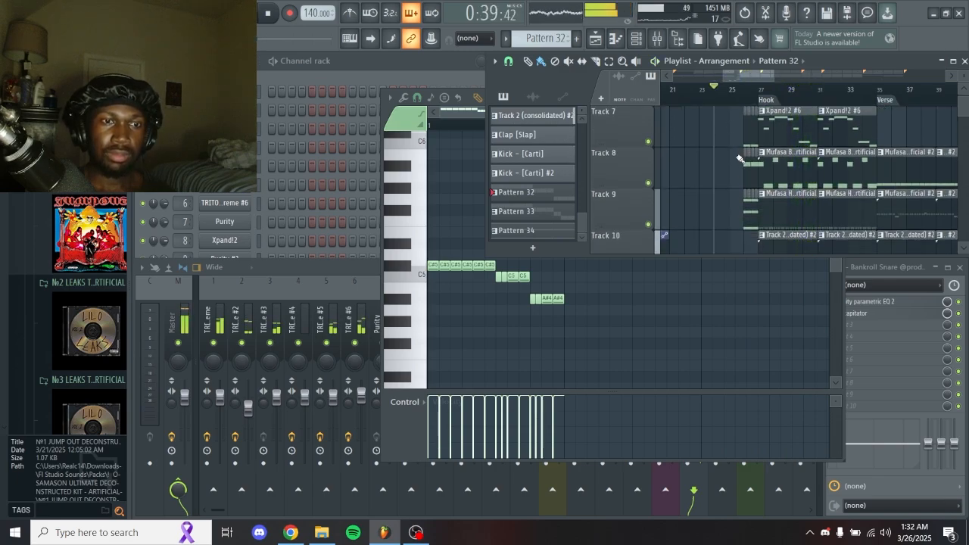
Solo Track 8 and open the Mufasa 808 pattern's notes at the Hook in the piano roll
right_click(649, 183)
left_click_drag(780, 191, 760, 195)
double_click(769, 177)
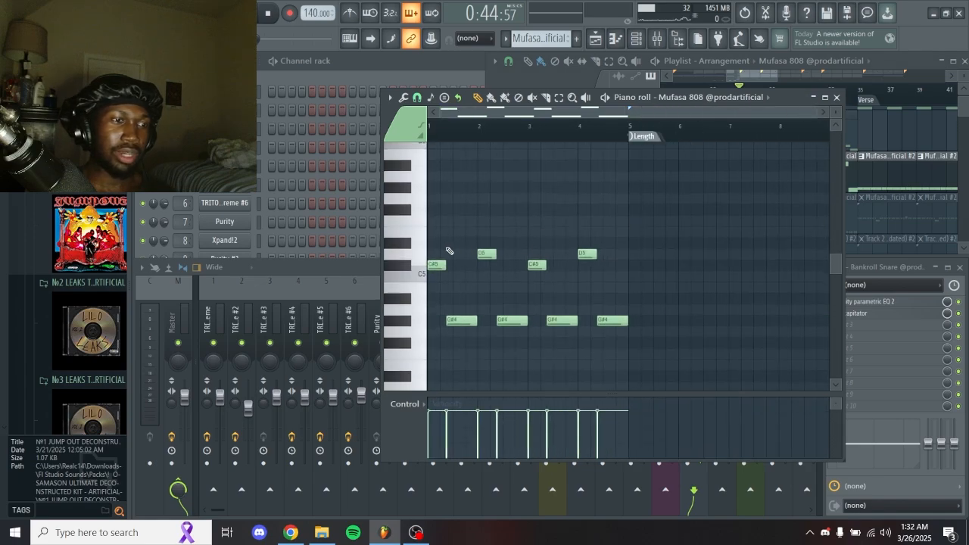
Examine the note layout of the Hook's Mufasa 808 pattern in the piano roll
left_click_drag(440, 266, 445, 237)
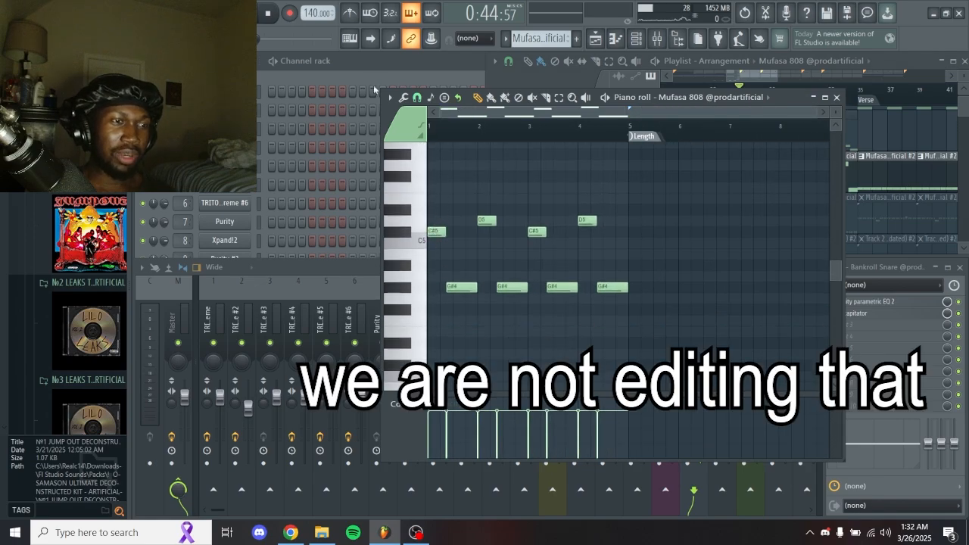
scroll(431, 235, "up", 3, "ctrl")
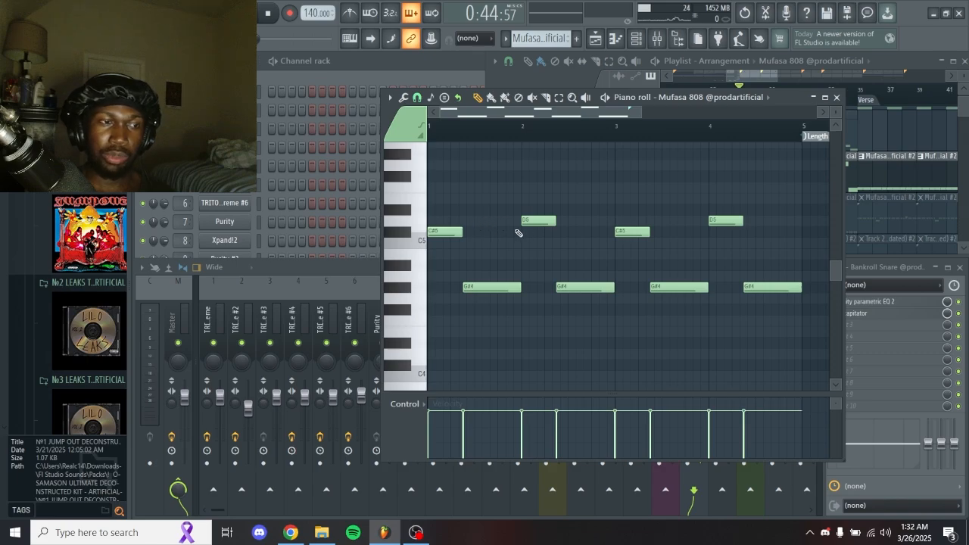
scroll(519, 233, "up", 2)
scroll(493, 235, "down", 2, "ctrl")
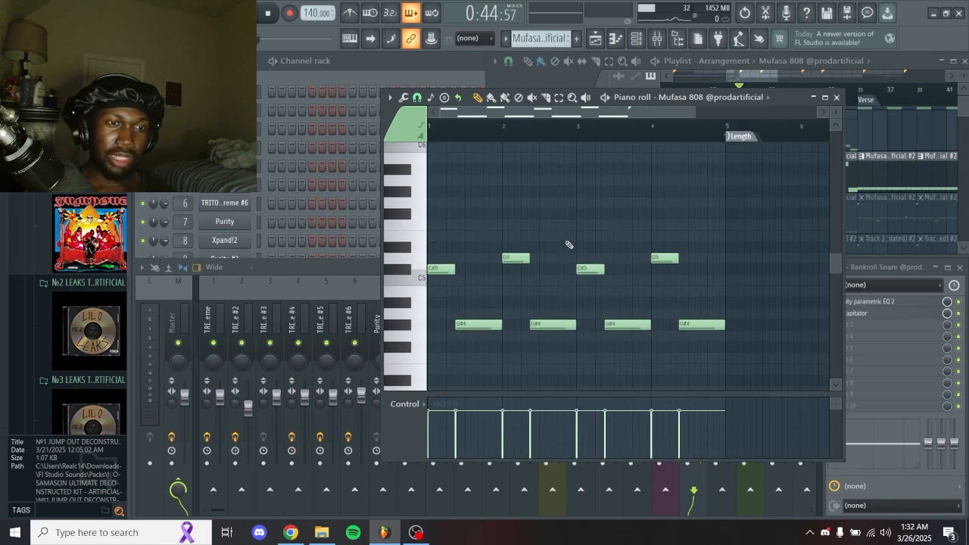
Open the Mufasa 808 channel's sampler settings to inspect them, and close them again
left_click(360, 66)
left_click(224, 302)
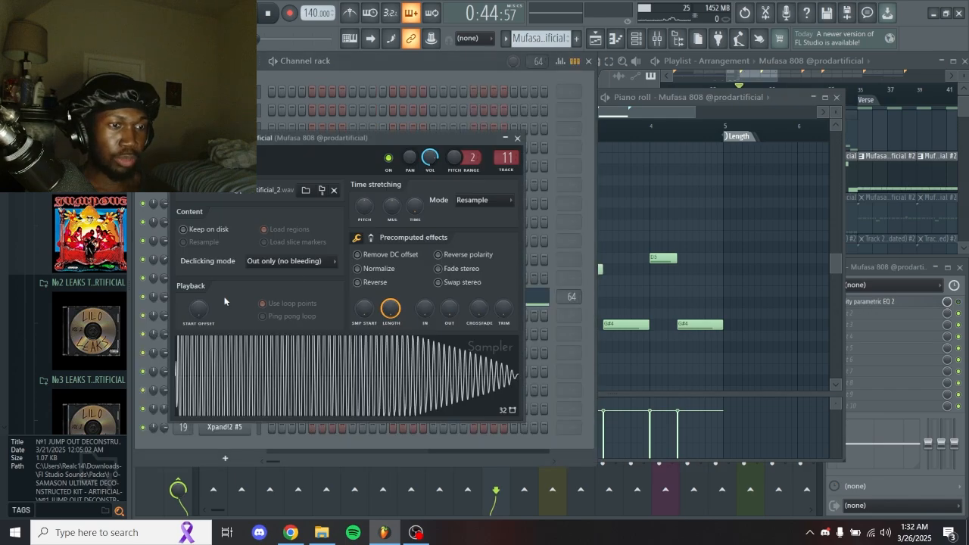
left_click(518, 138)
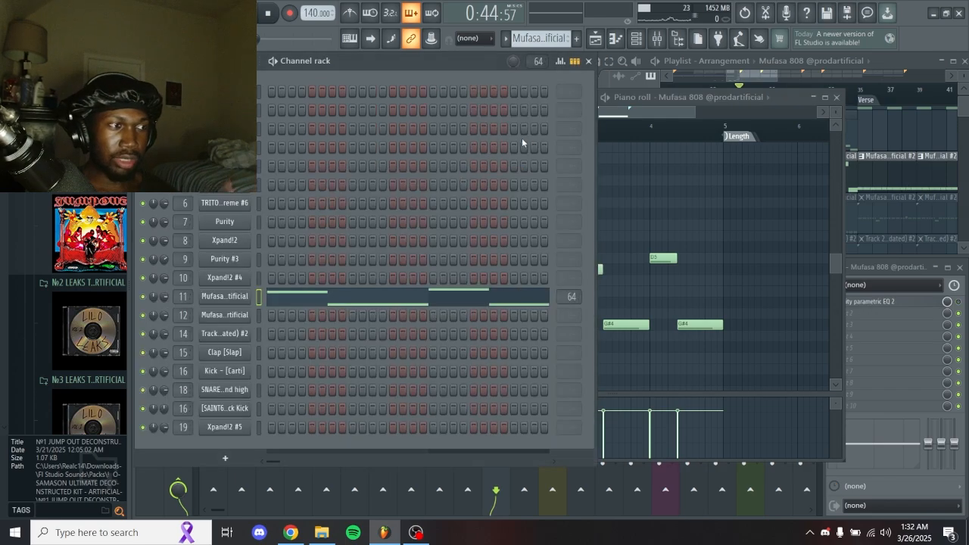
key("F9")
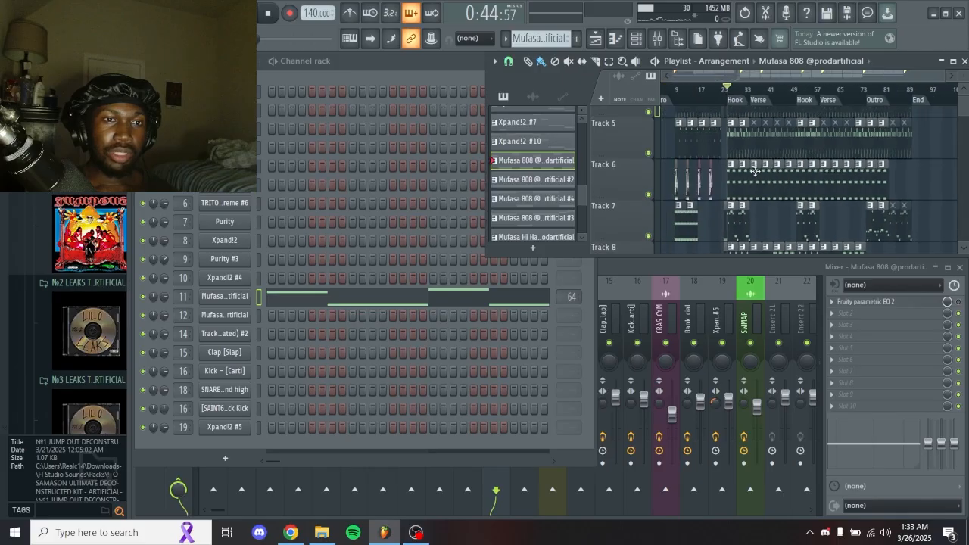
Open the Mufasa 808 #2 pattern at the Verse in the piano roll and solo Track 8
scroll(755, 172, "down", 1)
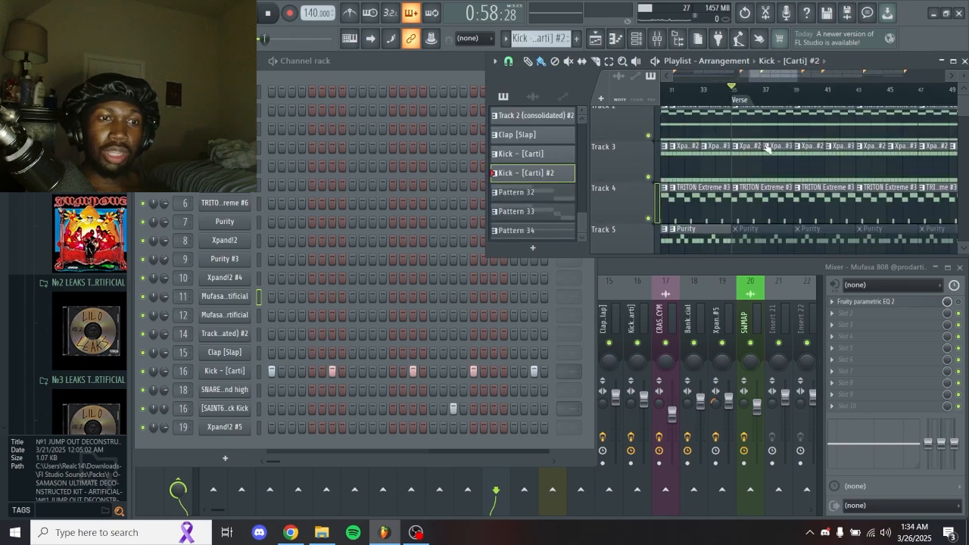
scroll(767, 149, "down", 6)
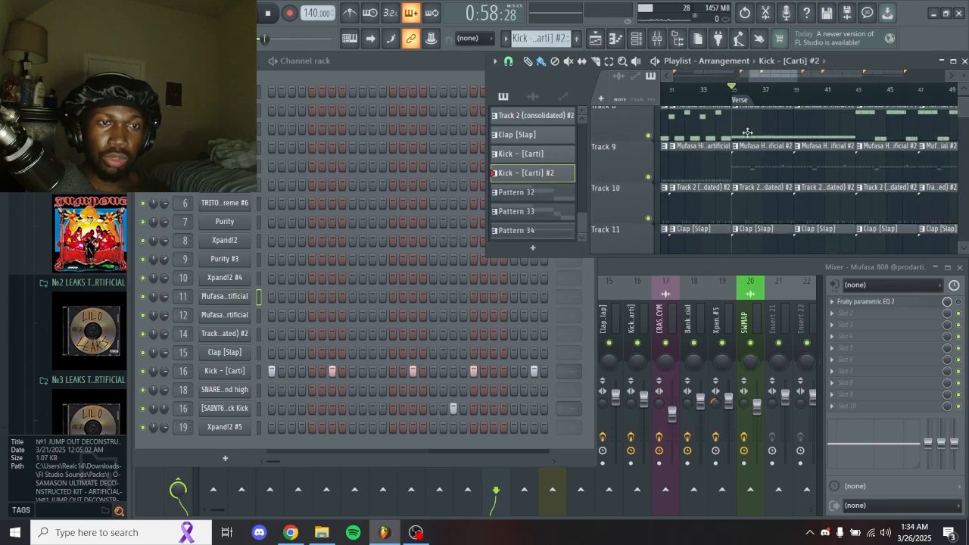
double_click(748, 133)
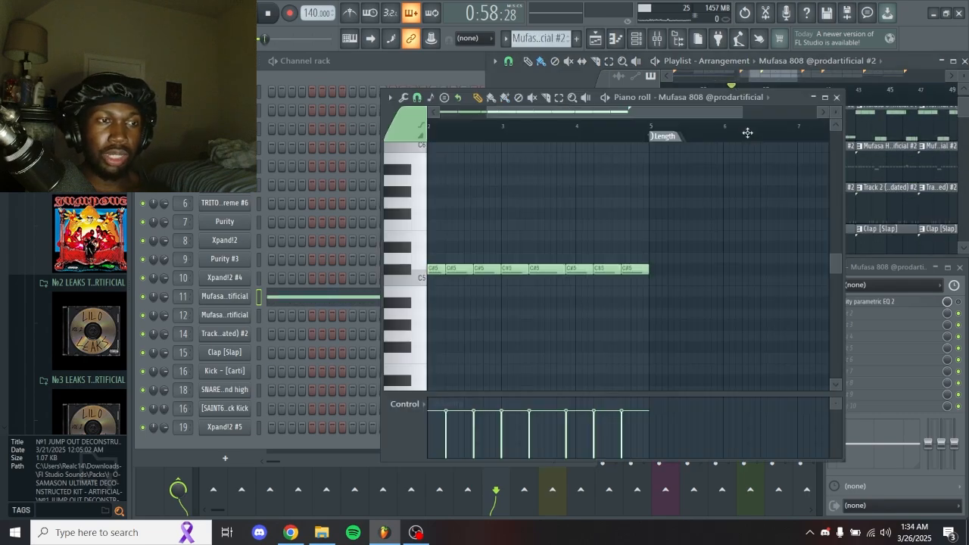
left_click(925, 212)
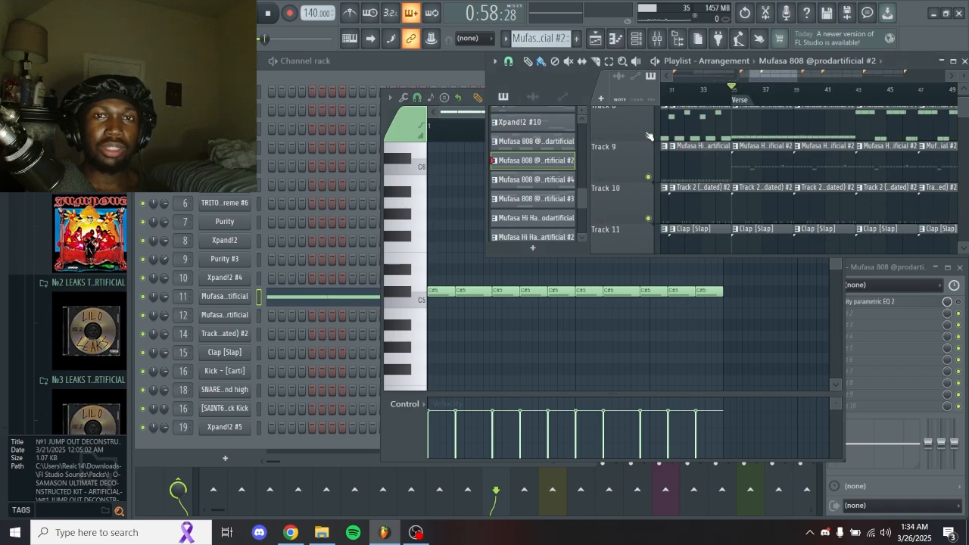
right_click(650, 137)
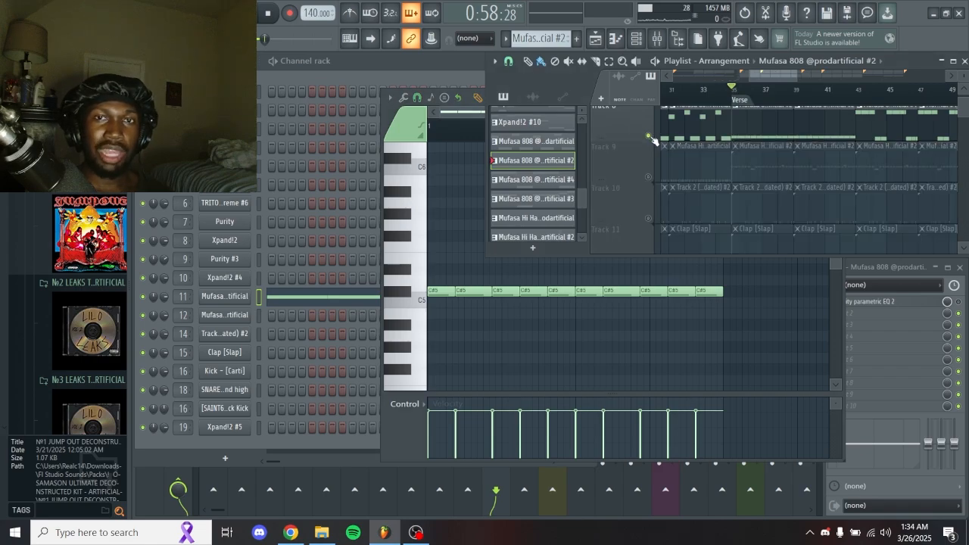
middle_click(577, 346)
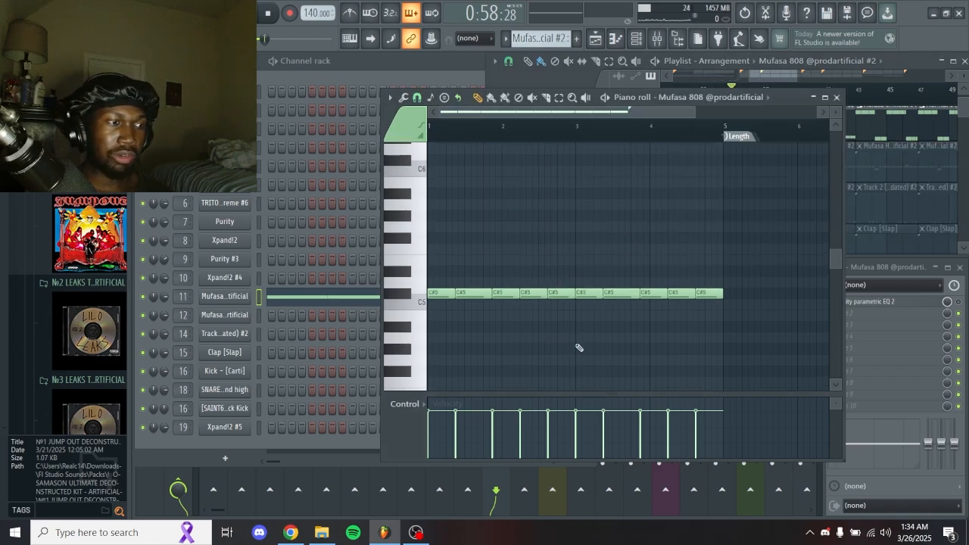
Adjust the snap setting in the Mufasa Hi Hat #2 piano roll and audition the Verse hi-hat pattern
left_click(893, 272)
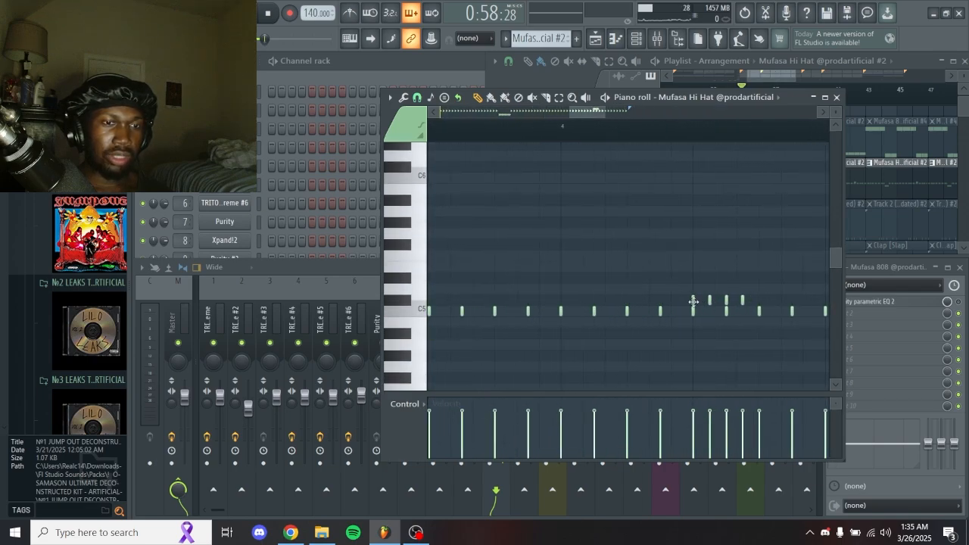
left_click(417, 98)
left_click(431, 198)
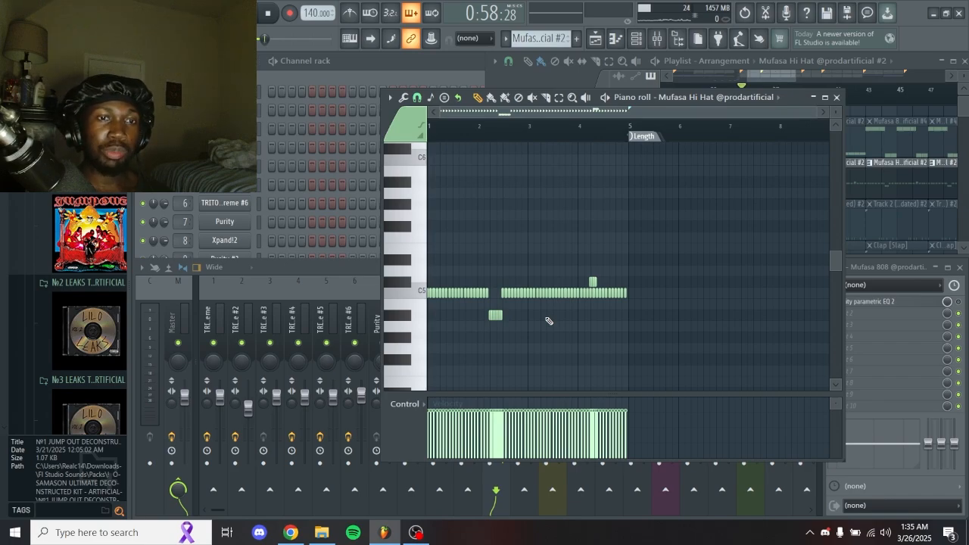
key("space")
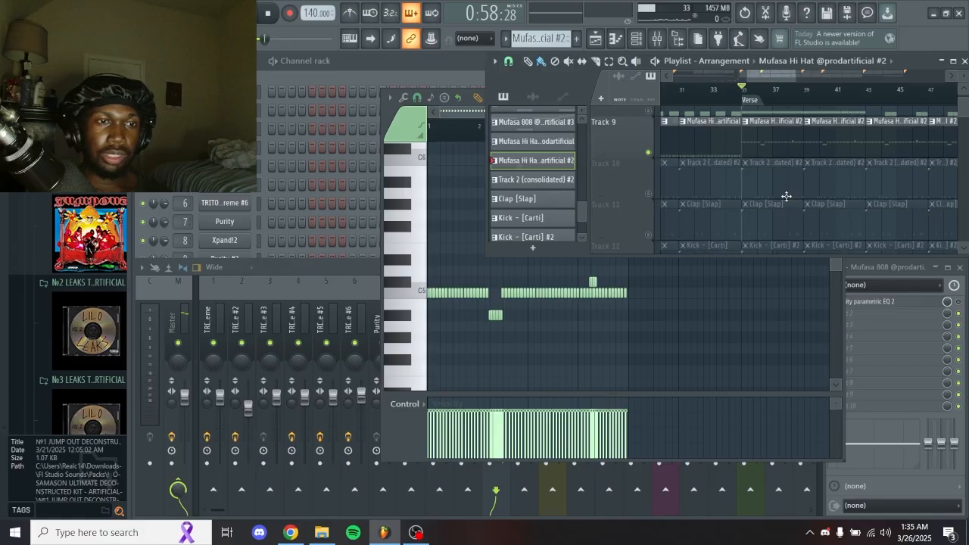
Solo Track 12 and show the Verse's Kick - [Carti] #2 pattern in the channel rack
scroll(768, 192, "down", 2)
left_click(772, 188)
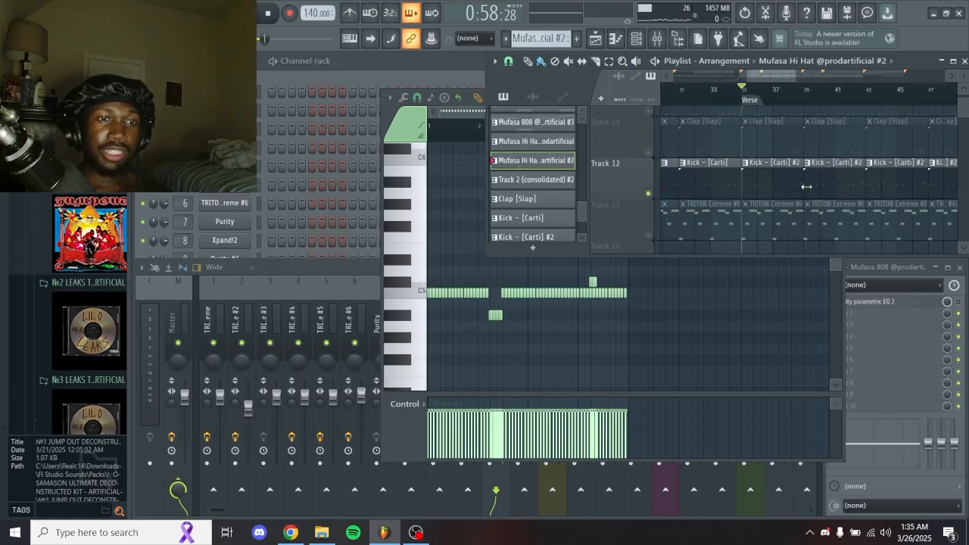
left_click(411, 68)
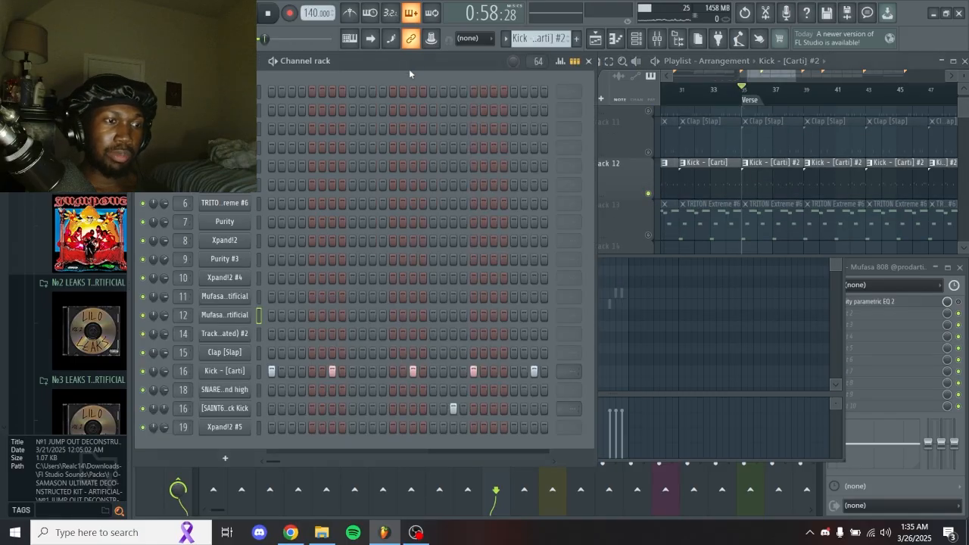
Compare the opening steps of the Kick - [Carti] and Kick - [Carti] #2 patterns in the channel rack
left_click(718, 180)
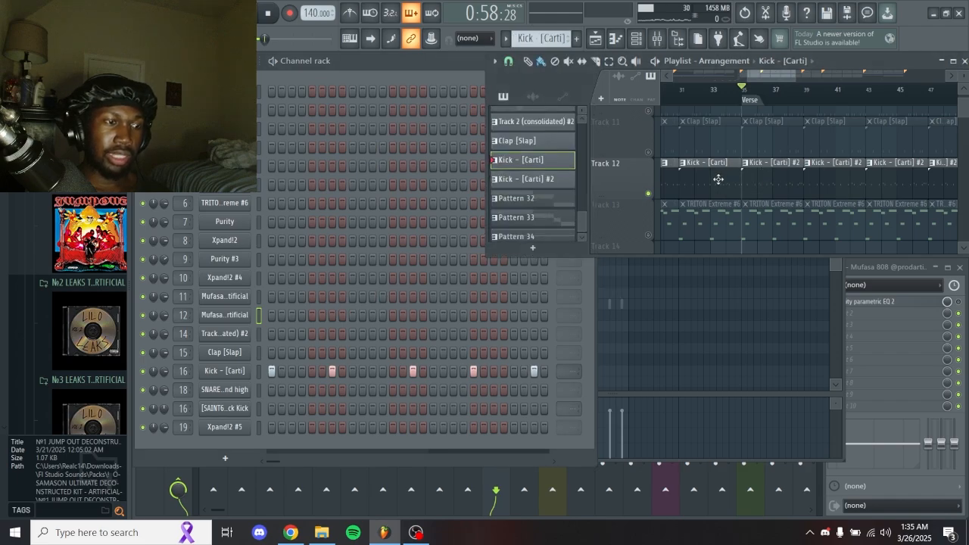
left_click(768, 182)
left_click_drag(446, 326, 334, 327)
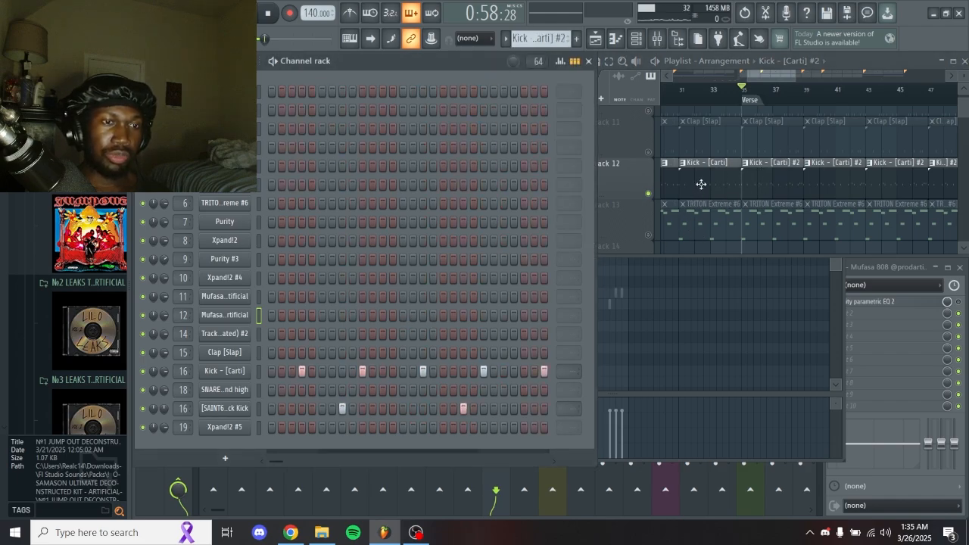
left_click(711, 184)
left_click(765, 186)
left_click_drag(456, 291, 367, 290)
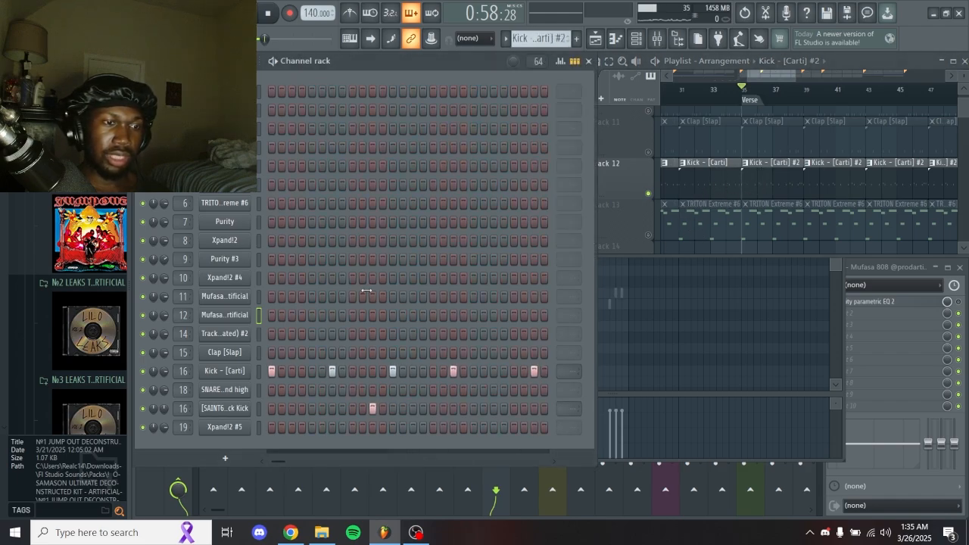
Compare the remaining steps of Kick - [Carti] and Kick - [Carti] #2 through to the end of both patterns
left_click(711, 184)
left_click_drag(480, 281, 410, 281)
left_click(768, 179)
left_click_drag(433, 314, 384, 315)
left_click(704, 184)
left_click_drag(456, 306, 368, 297)
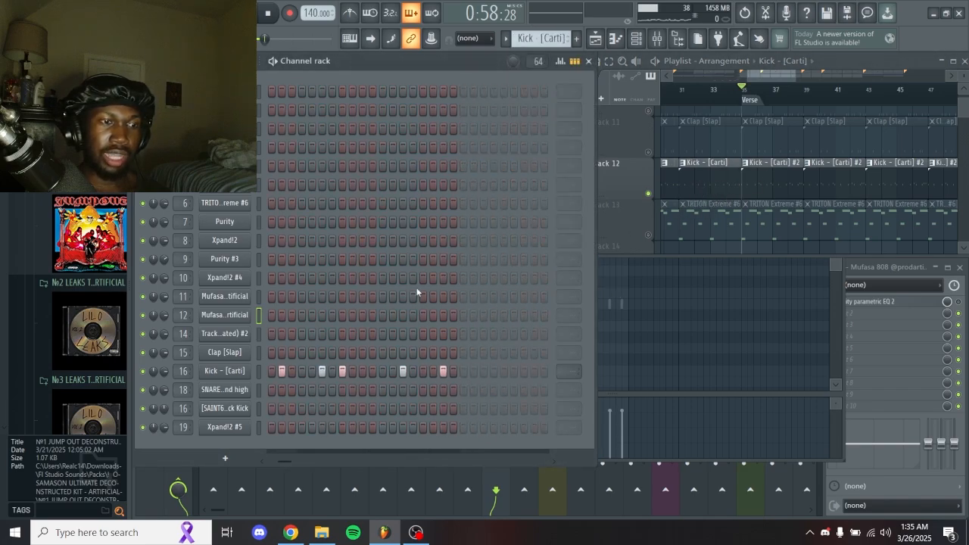
left_click(794, 179)
left_click(713, 177)
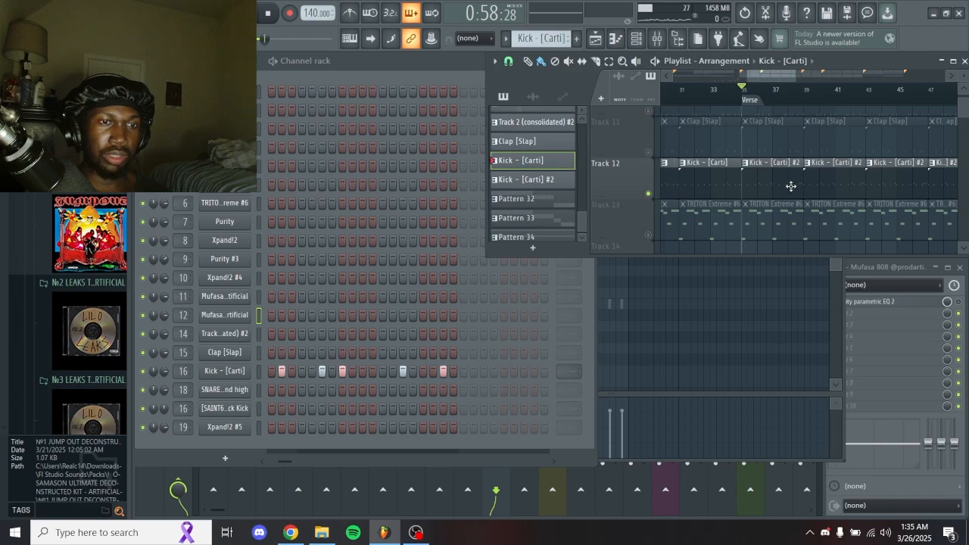
left_click(791, 186)
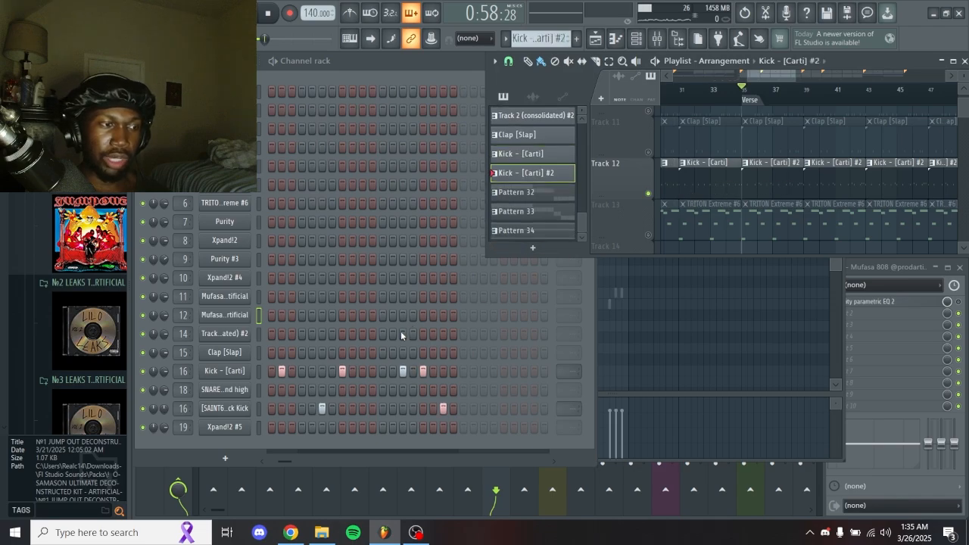
Open the second kick channel's piano roll and play the pattern while switching between its notes and the Kick - [Carti] notes
key("F7")
right_click(231, 410)
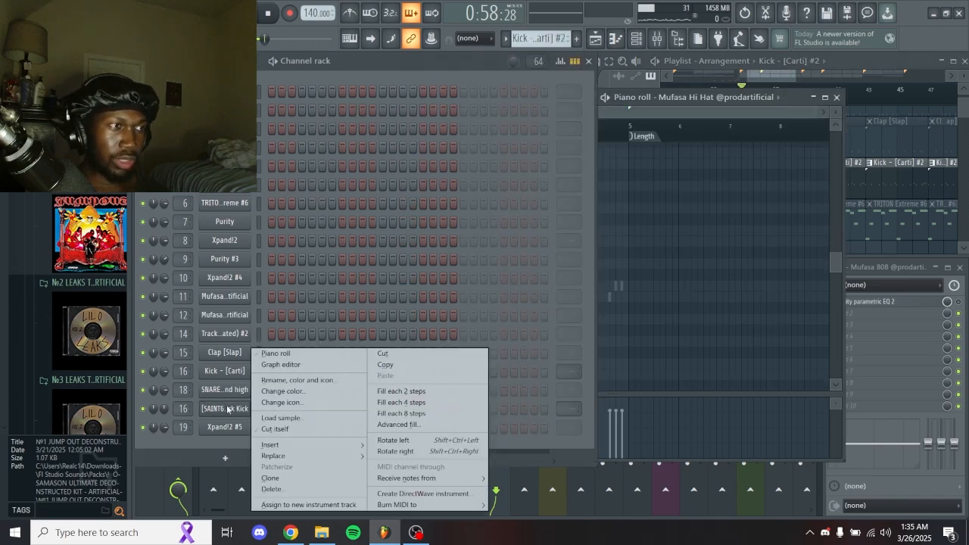
left_click(307, 353)
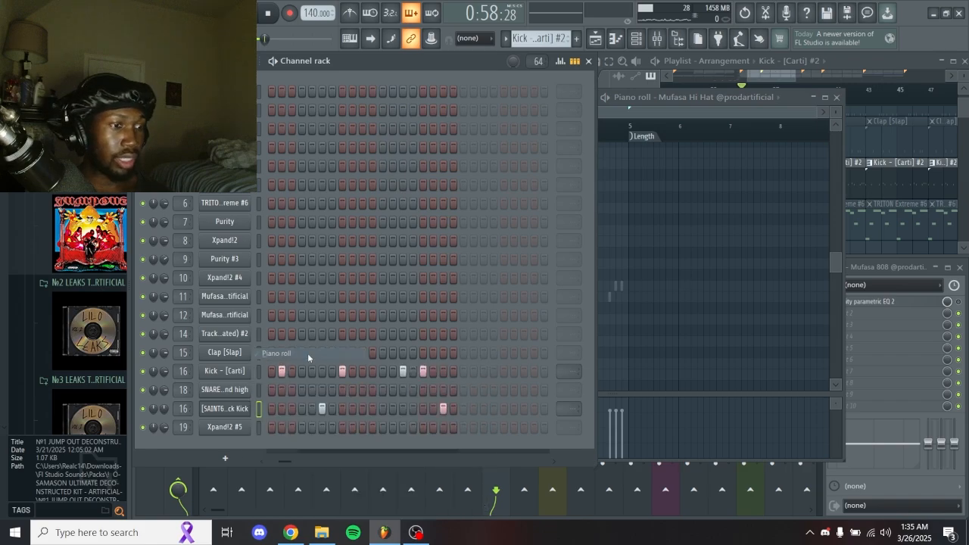
key("space")
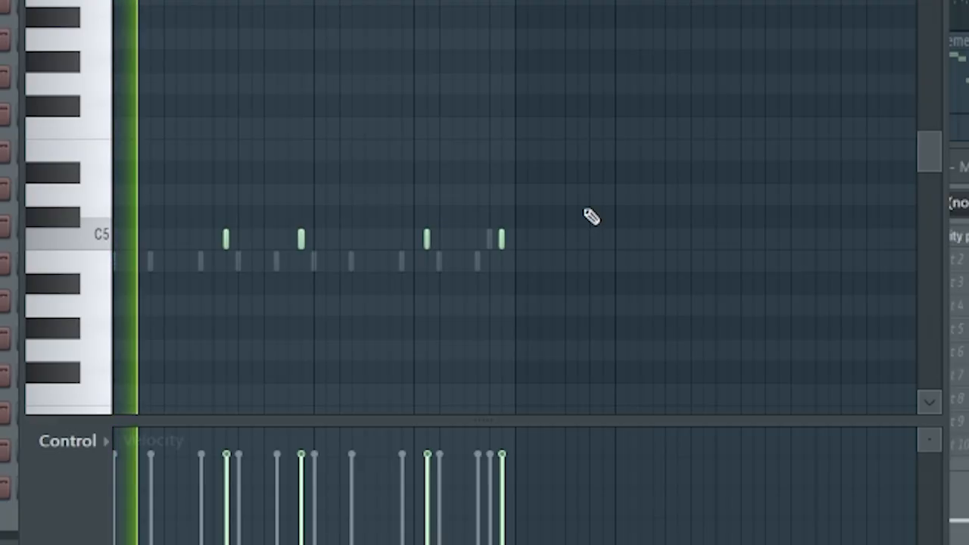
key("Up")
key("Up")
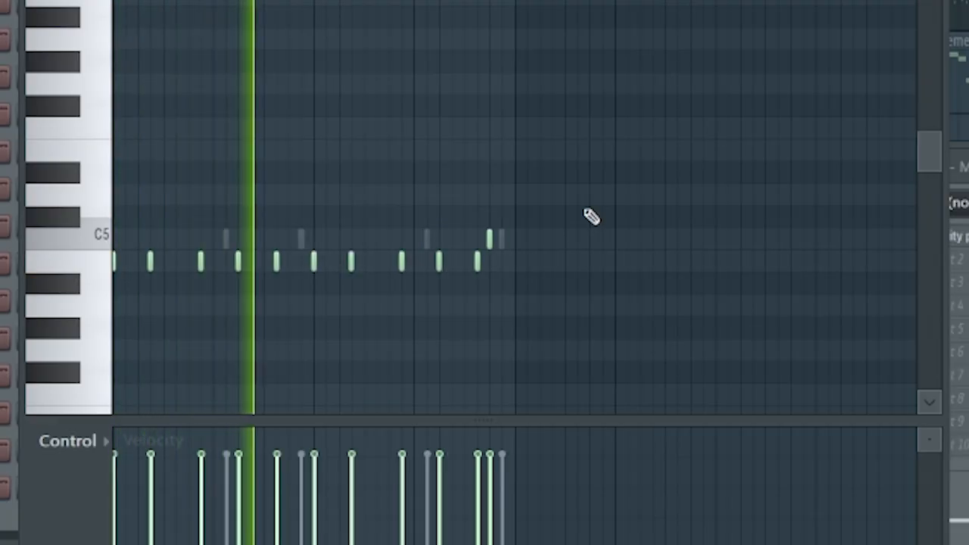
key("Down")
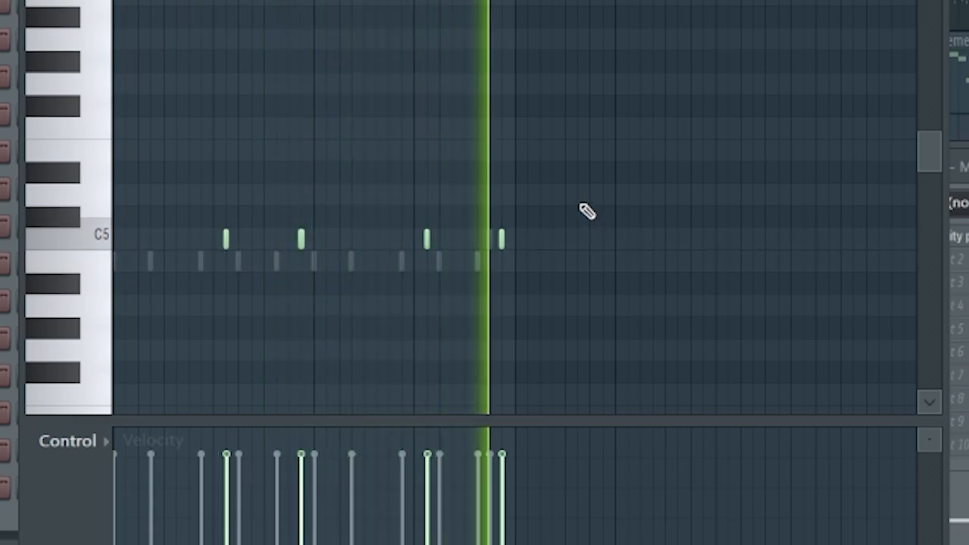
Set the playback position to bar 34 and inspect the Track 17 pattern clip leading into the Verse
scroll(742, 143, "up", 3)
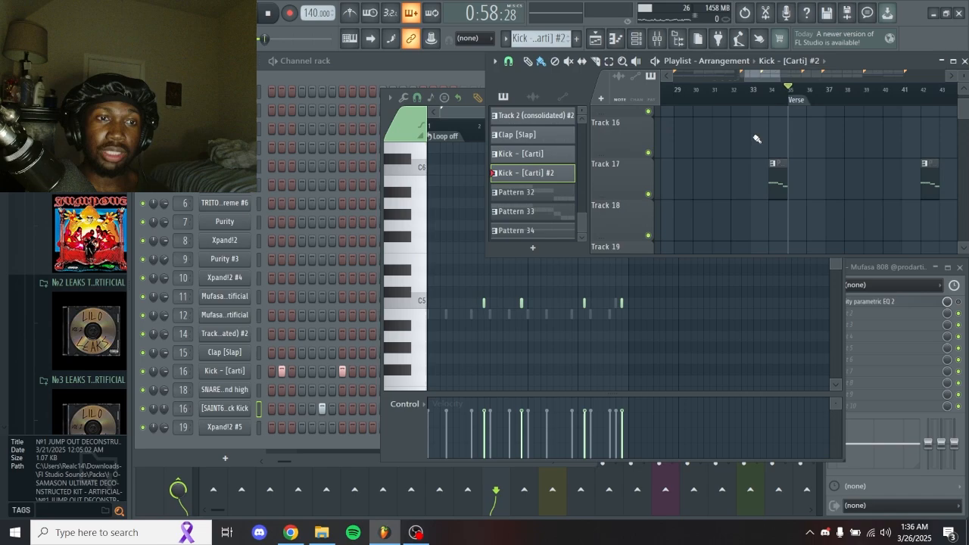
left_click(774, 89)
scroll(783, 144, "up", 4)
scroll(765, 166, "down", 2)
scroll(755, 166, "down", 5)
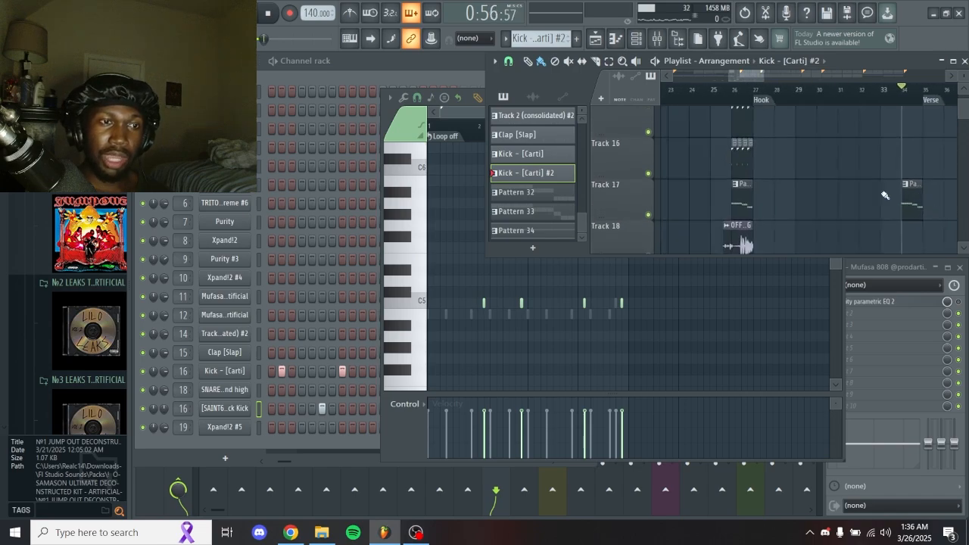
scroll(854, 177, "right", 3)
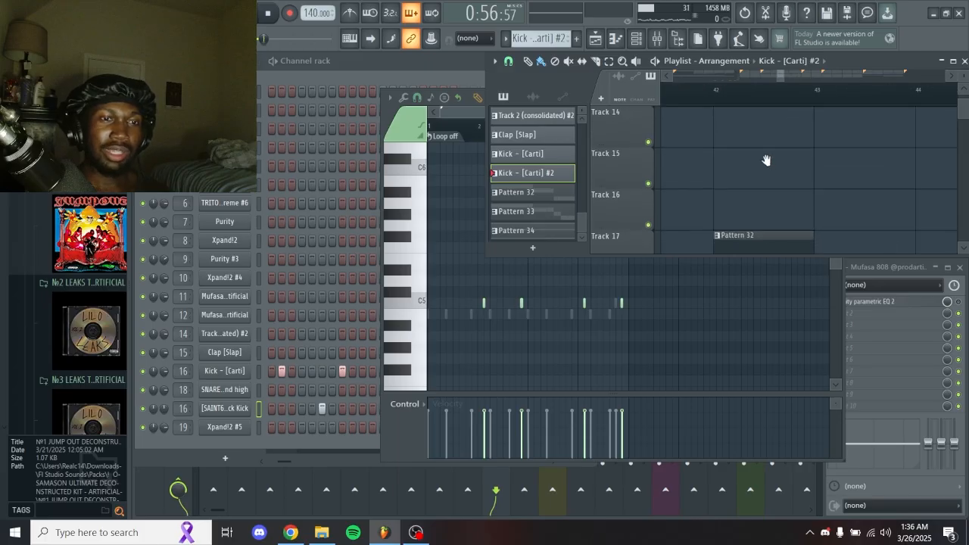
Set the playback position to bar 43 and look over the Verse's melody, 808 and drum tracks
scroll(764, 158, "up", 3)
scroll(764, 162, "up", 5)
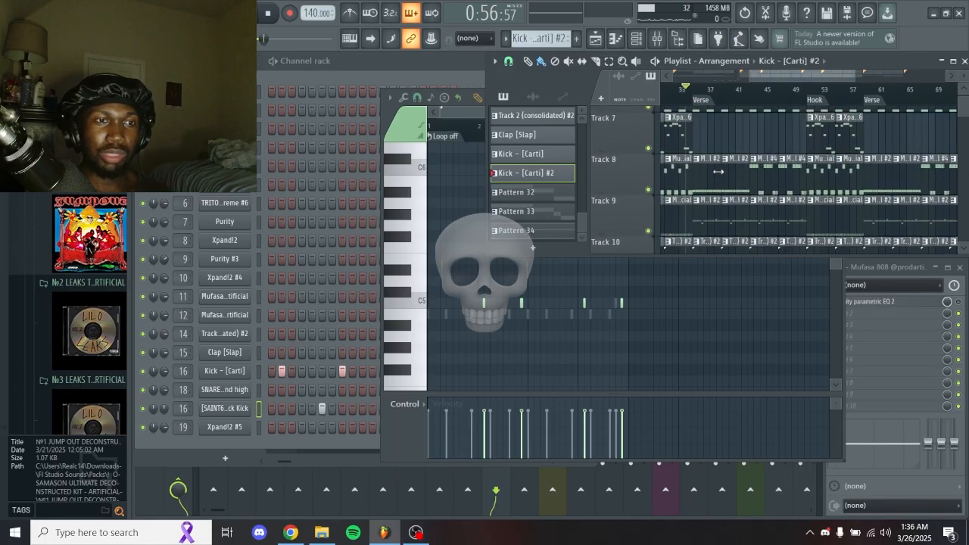
scroll(769, 105, "up", 3)
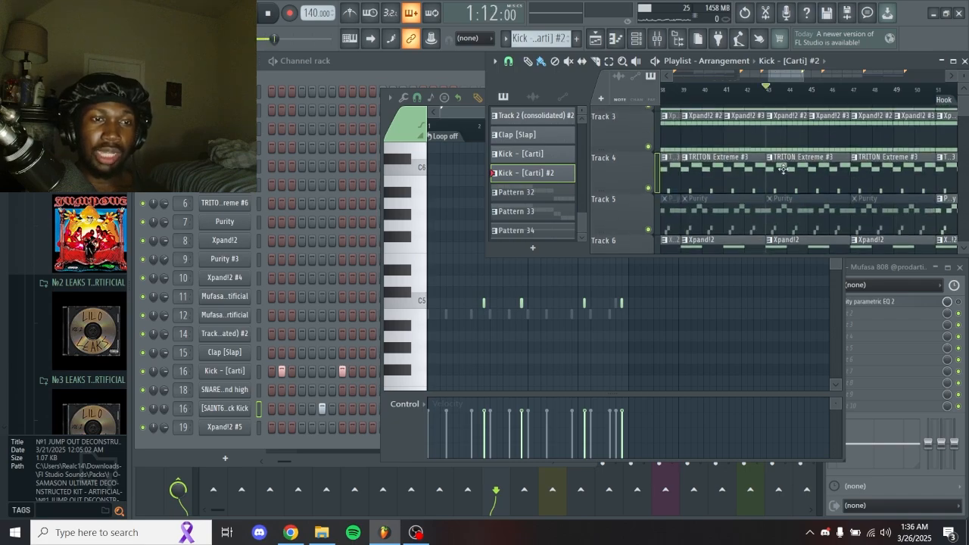
scroll(826, 153, "down", 5)
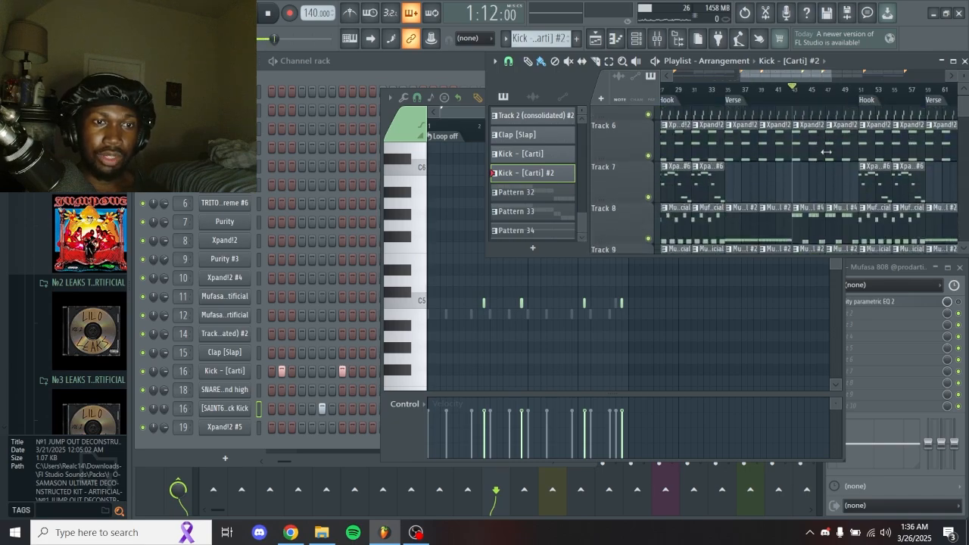
scroll(770, 201, "up", 1)
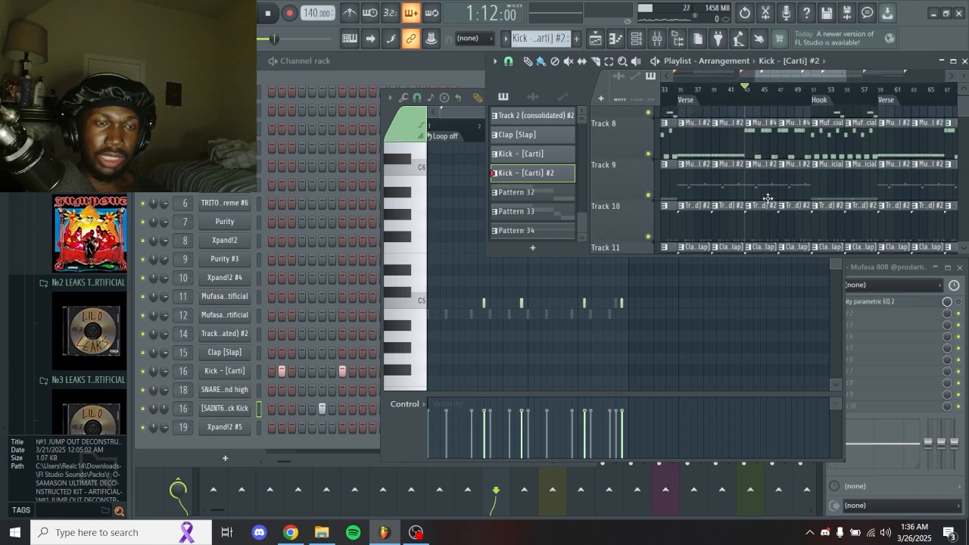
scroll(768, 198, "down", 2)
scroll(770, 196, "up", 8)
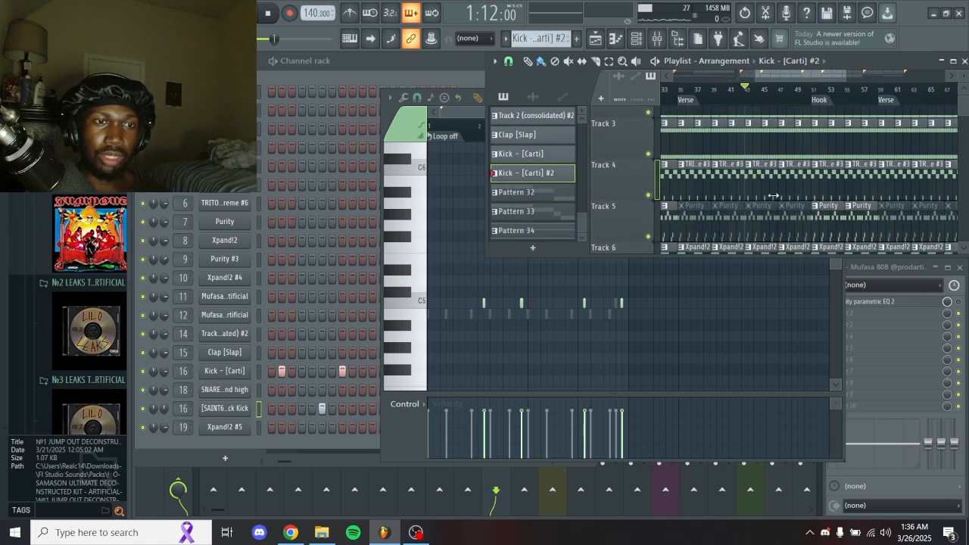
scroll(772, 195, "down", 4)
scroll(770, 197, "up", 3)
left_click_drag(745, 213, 756, 183)
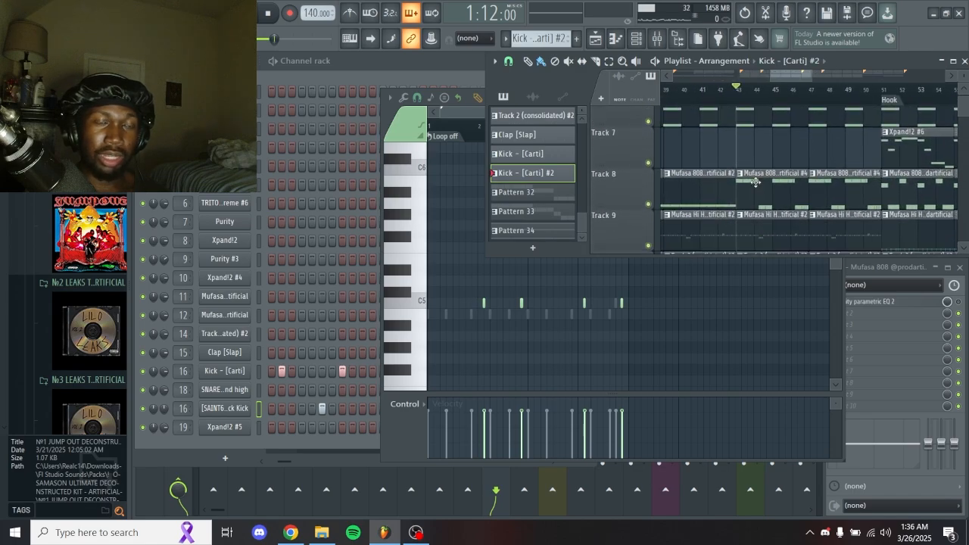
double_click(762, 189)
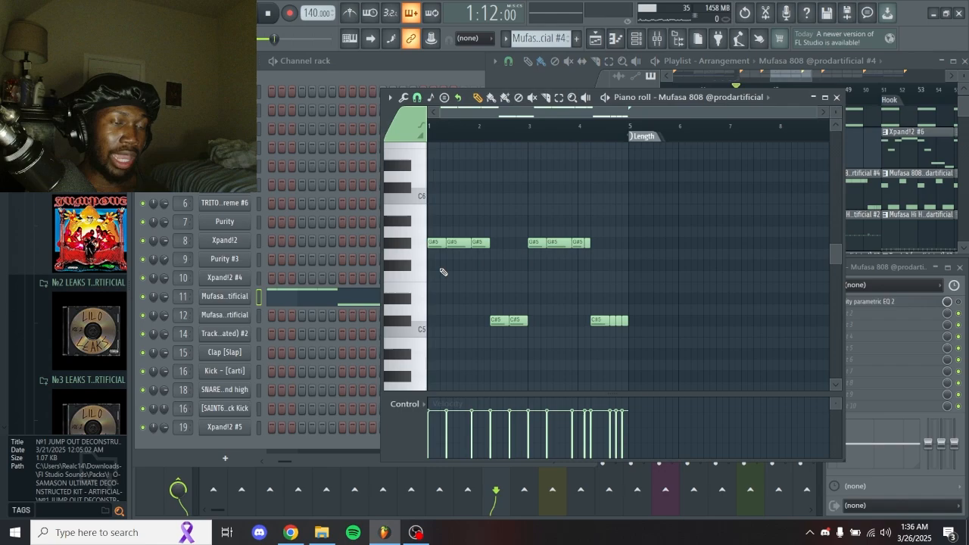
key("space")
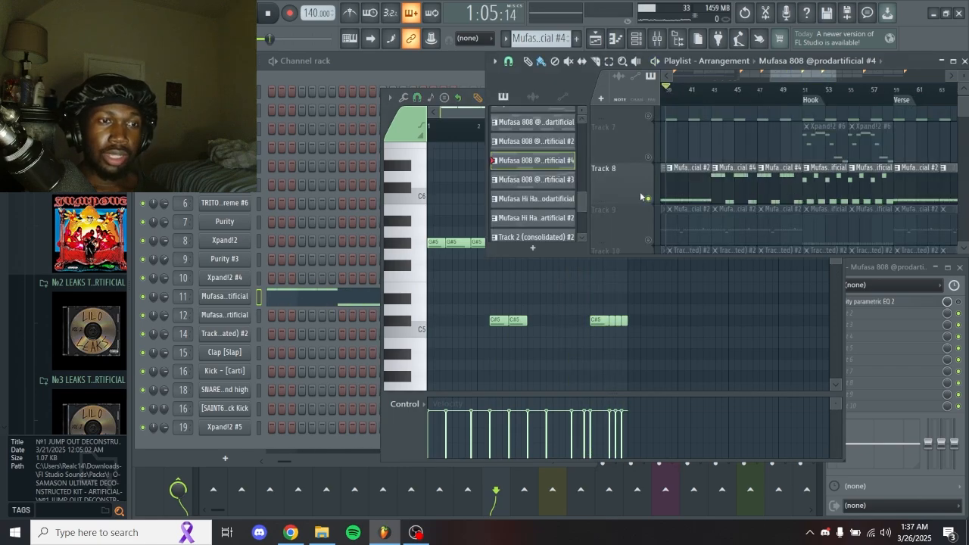
right_click(649, 199)
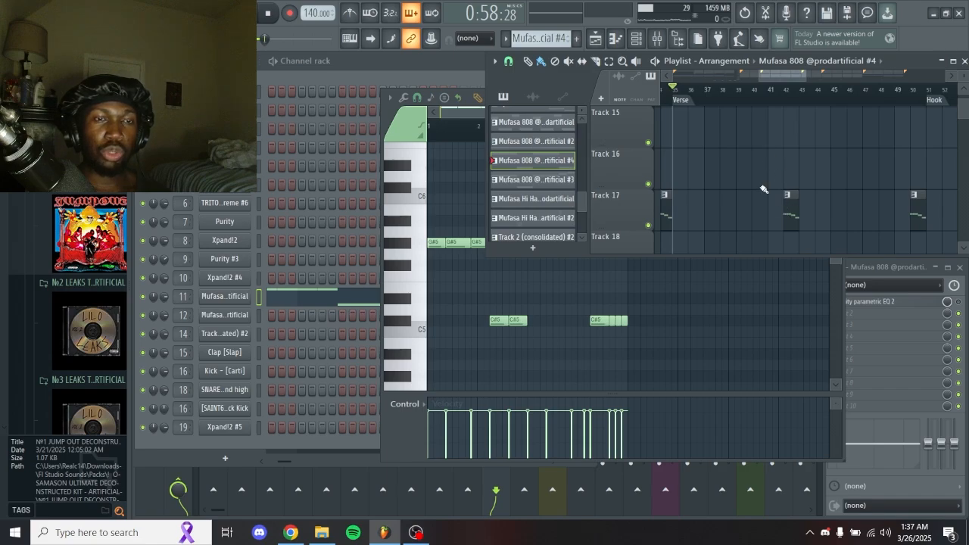
Inspect the Track 17 pattern clips that lead into each section from the Verse through the Outro
left_click_drag(764, 189, 810, 227)
left_click_drag(831, 164, 777, 232)
scroll(827, 191, "down", 2)
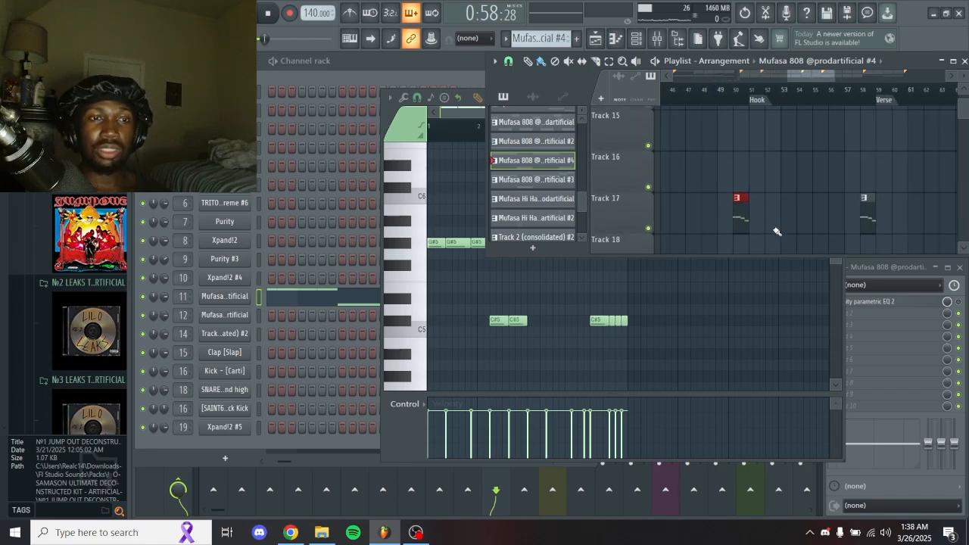
scroll(767, 131, "down", 3)
left_click_drag(782, 116, 726, 150)
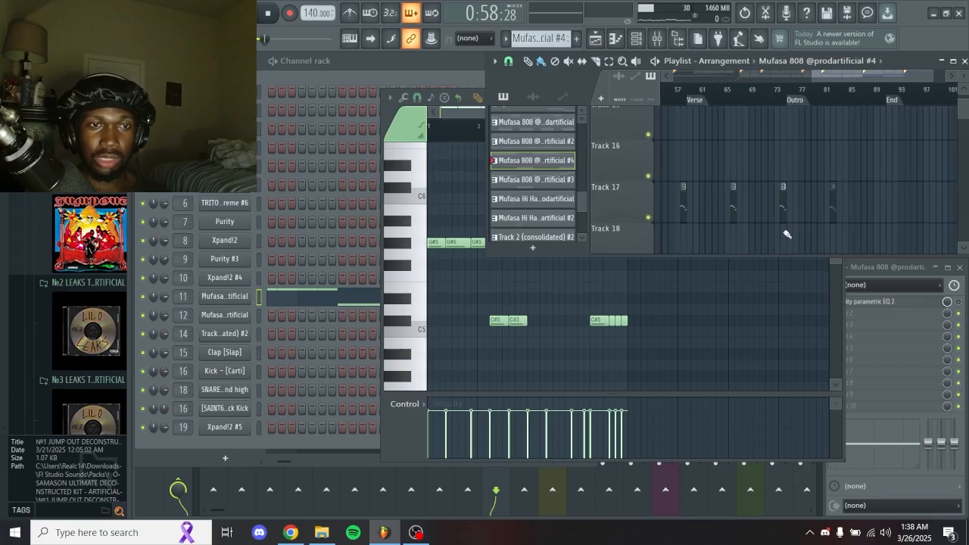
left_click_drag(783, 229, 781, 202)
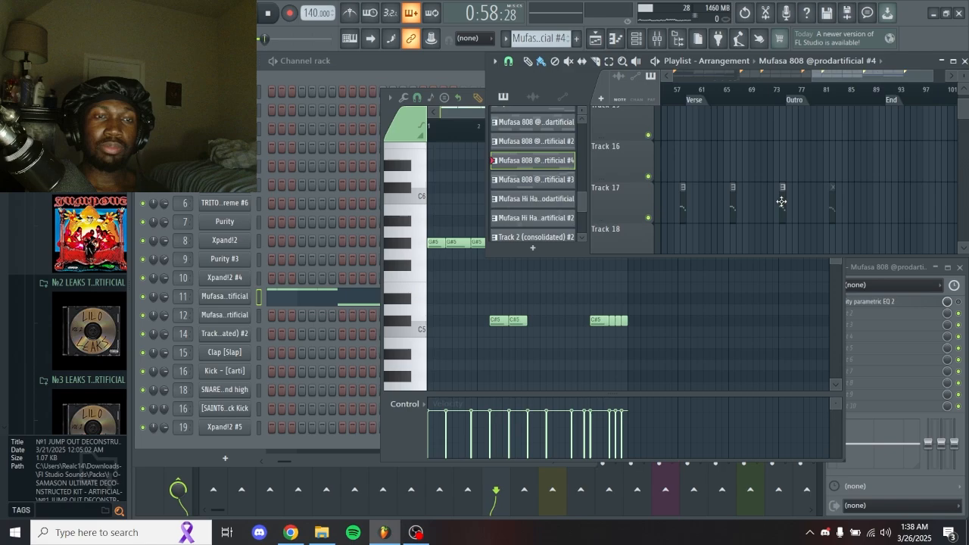
Examine which melody, 808 and drum layers continue past the Outro marker, starting from Track 1
scroll(782, 201, "up", 10)
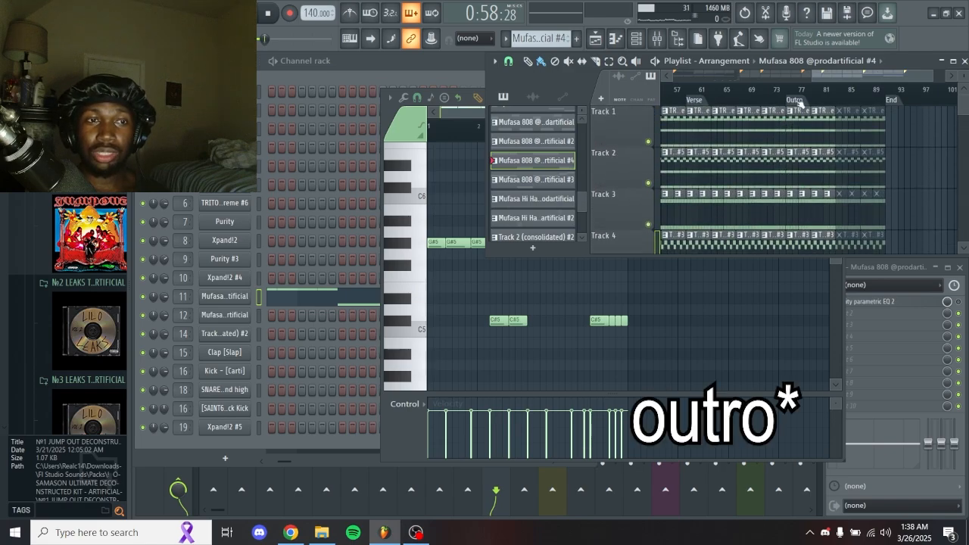
scroll(839, 155, "up", 3)
scroll(762, 156, "up", 2)
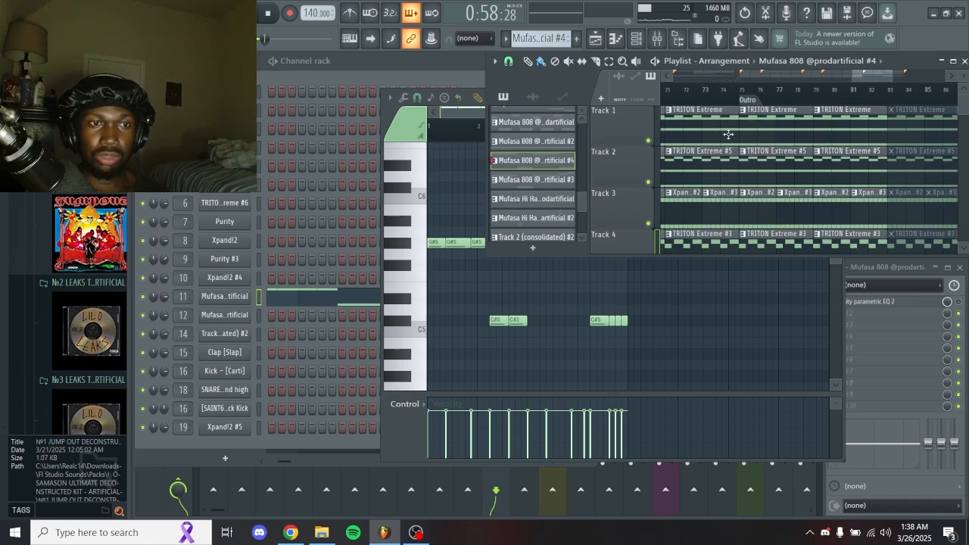
scroll(788, 213, "down", 2)
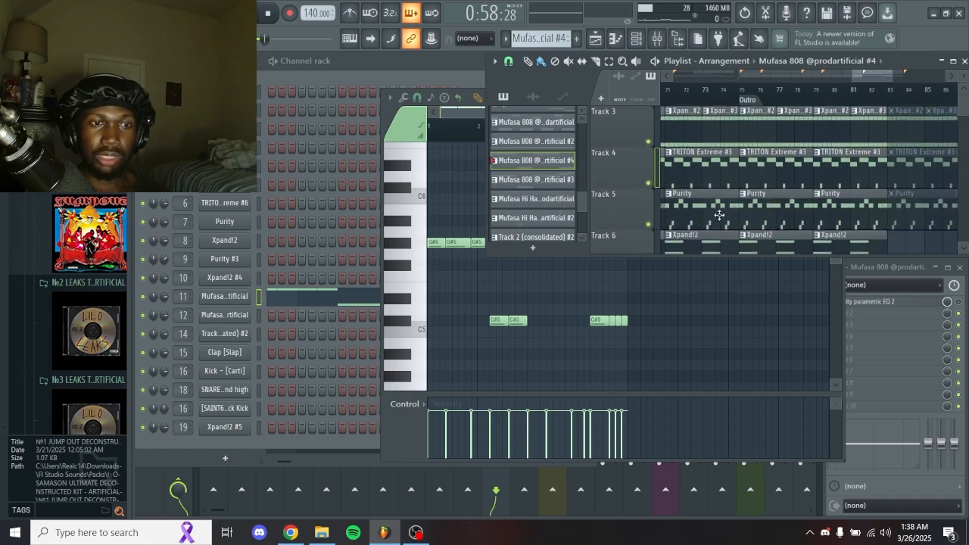
scroll(760, 200, "down", 3)
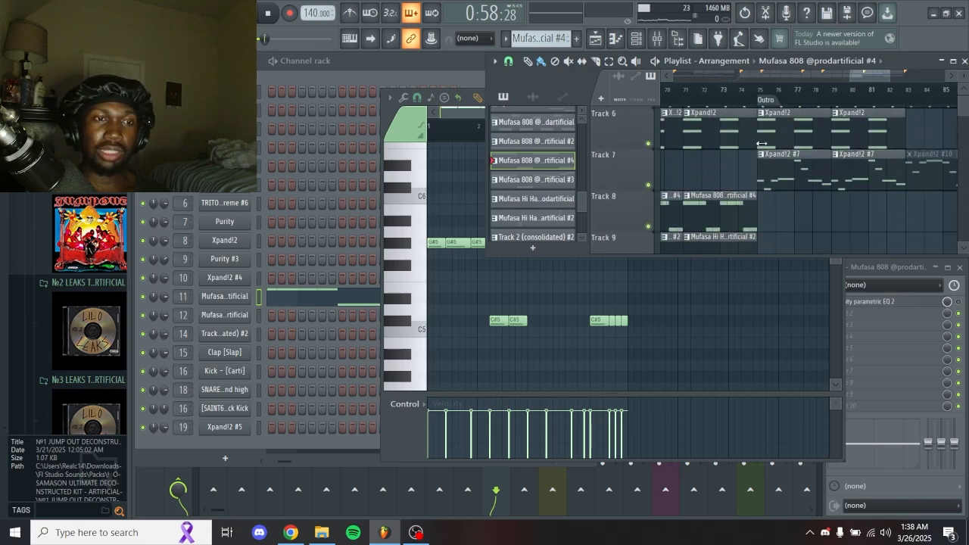
scroll(771, 156, "down", 7)
scroll(778, 161, "up", 4)
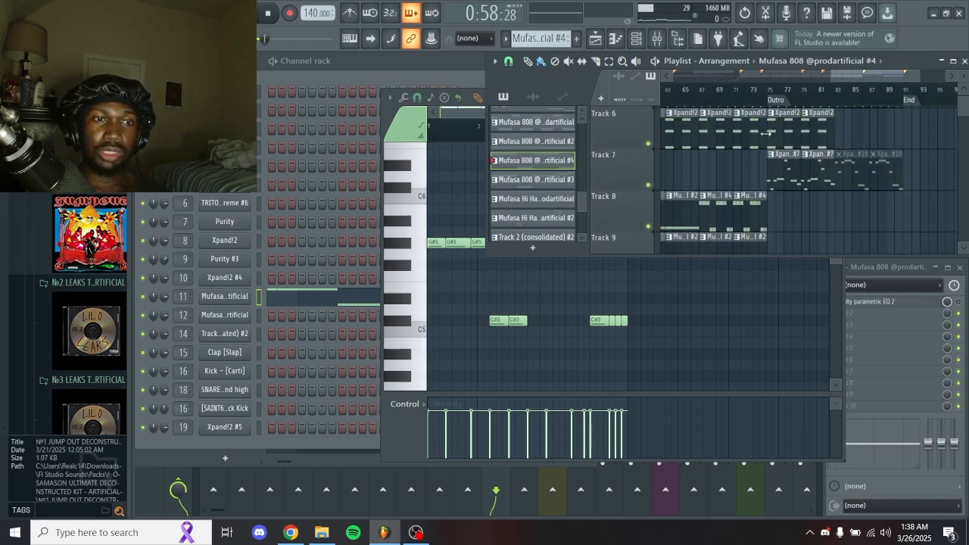
Set the playback position to the Outro marker and review the Track 7 Xpand!2 #7 notes in the piano roll
left_click(775, 100)
scroll(793, 176, "down", 4)
scroll(792, 177, "up", 3)
double_click(720, 186)
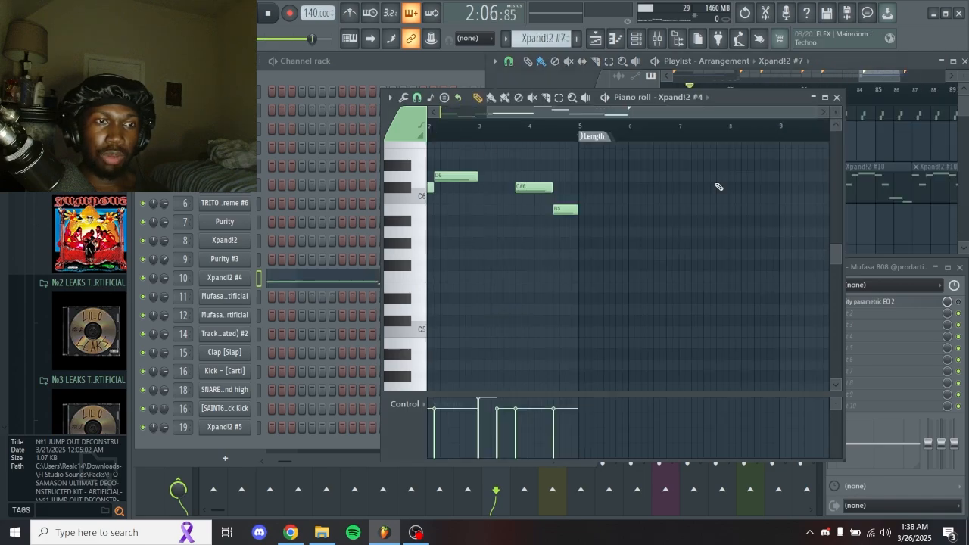
left_click_drag(720, 187, 897, 312)
scroll(528, 328, "up", 3)
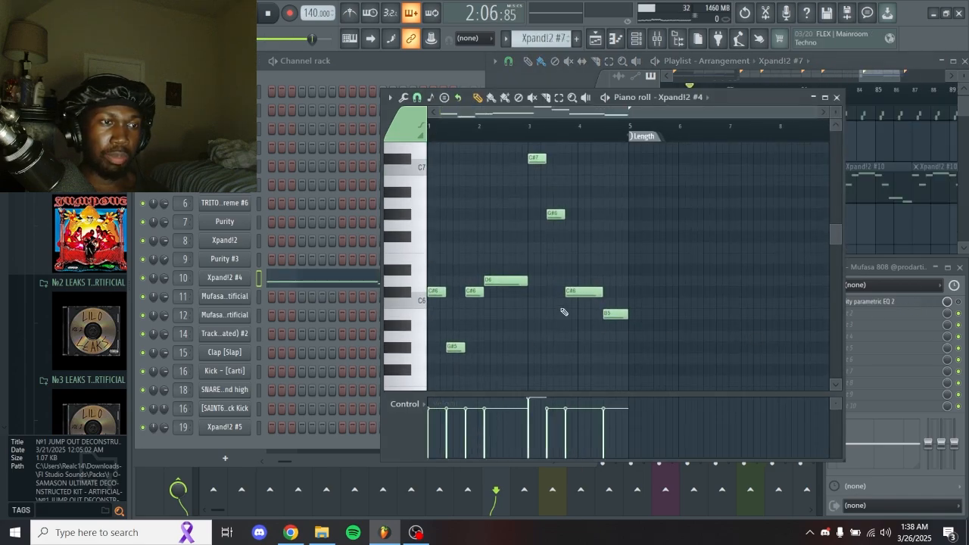
Check the Track 11 Xpand!2 clips near the end of the Outro, and reopen the Xpand!2 #7 pattern's notes
left_click(947, 216)
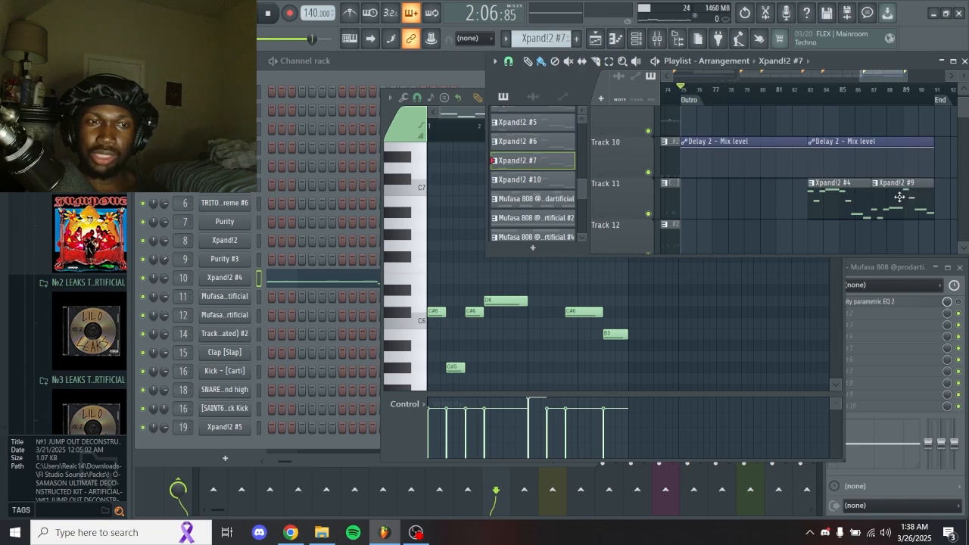
left_click_drag(696, 167, 770, 241)
scroll(787, 166, "up", 1)
double_click(781, 152)
scroll(679, 225, "down", 4)
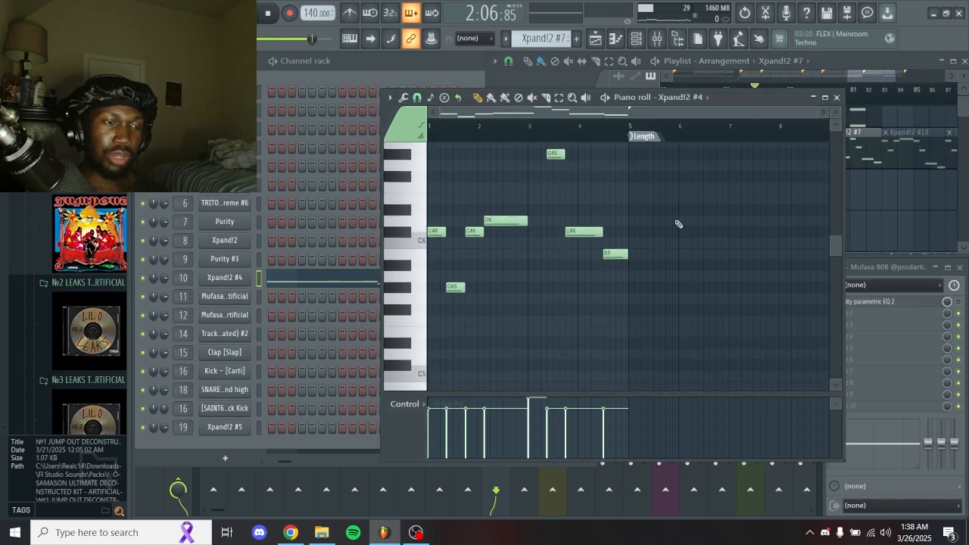
scroll(679, 224, "up", 2)
left_click(884, 175)
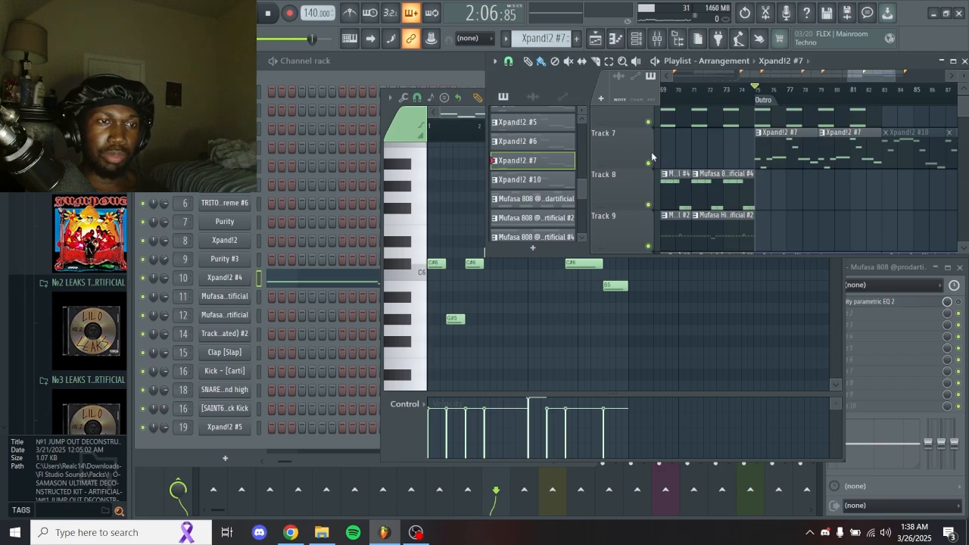
Solo Track 7 and play the Xpand!2 #7 melody from the Outro while following its notes in the piano roll
right_click(649, 164)
left_click_drag(804, 197, 803, 211)
key("space")
left_click(751, 327)
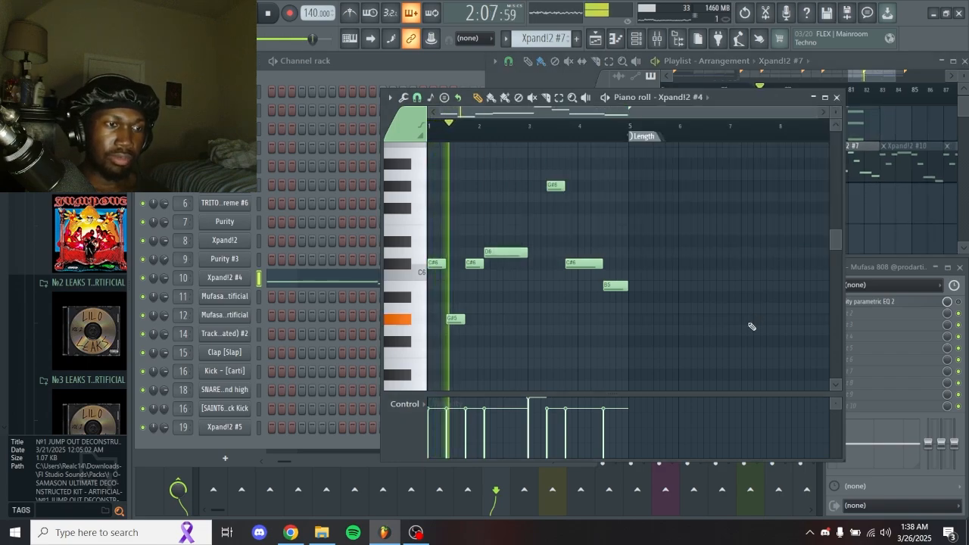
scroll(750, 324, "up", 4)
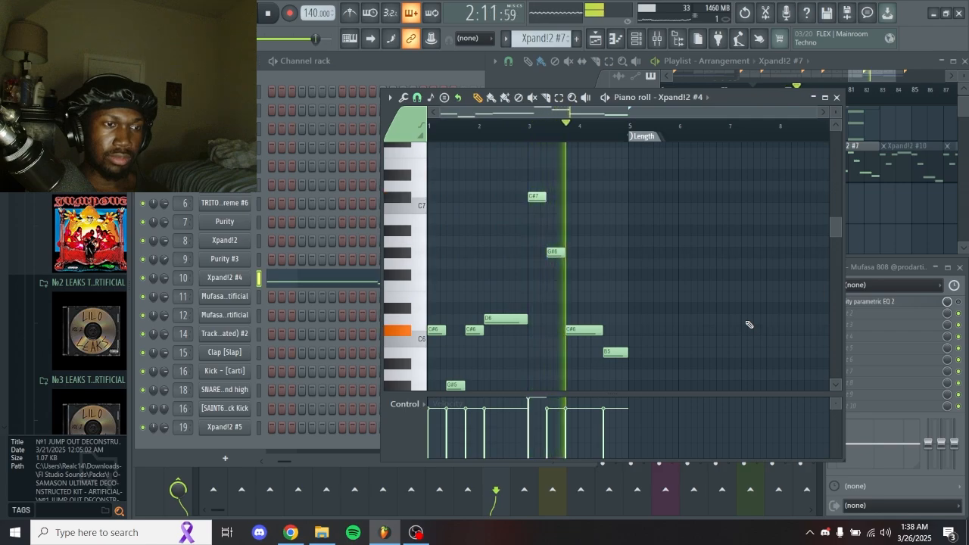
scroll(748, 325, "down", 2)
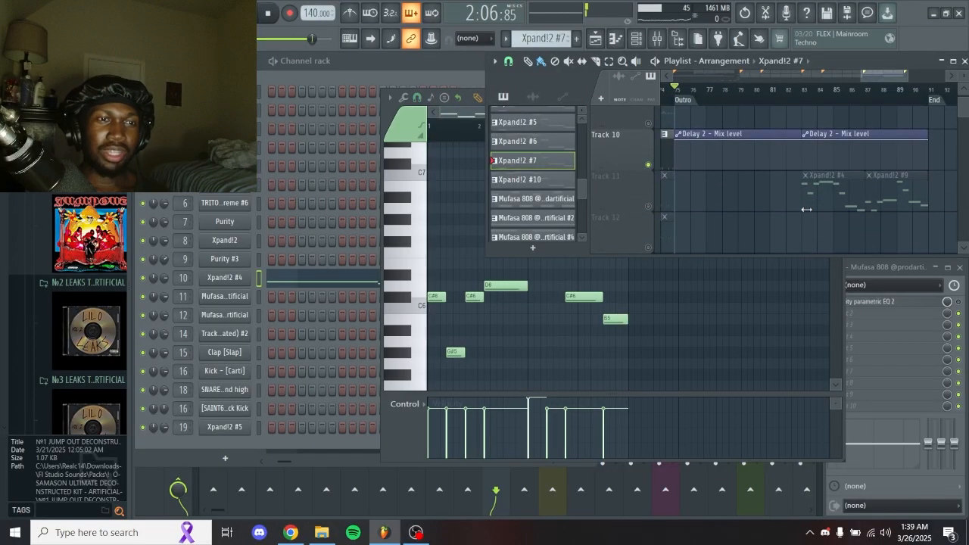
Set the playback position to bar 83, solo Track 11 and select its Xpand!2 #4 pattern
left_click(804, 91)
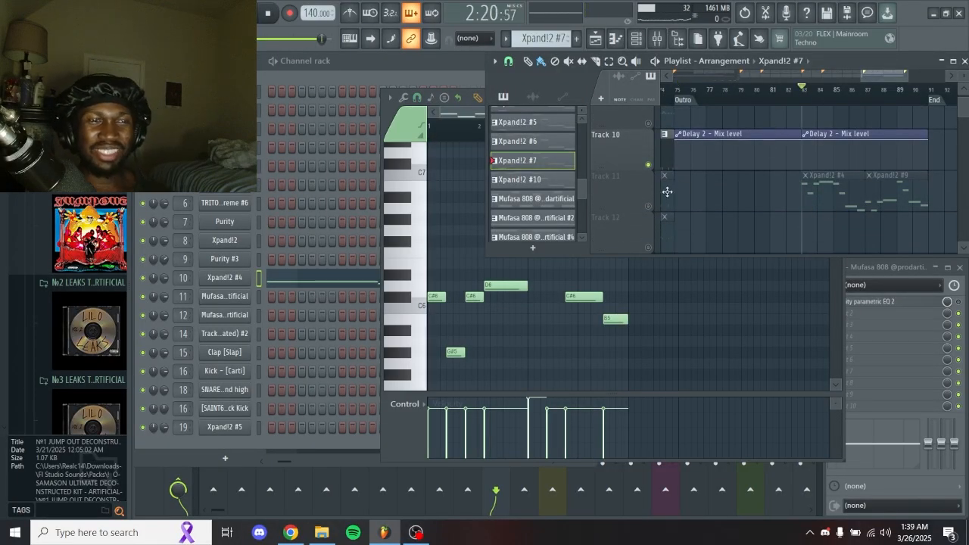
right_click(649, 206)
left_click(844, 194)
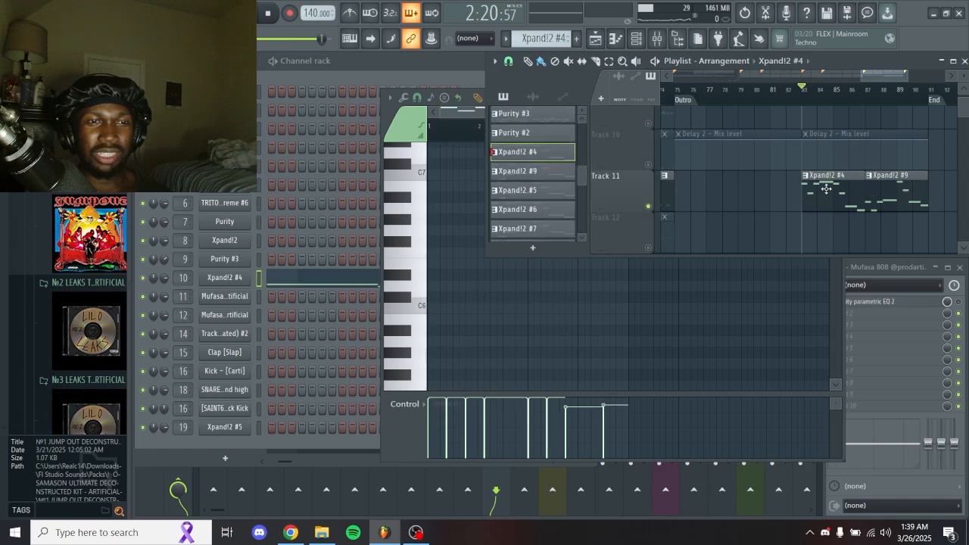
Compare the Xpand!2 clips on Track 11 in the Intro with those at the end of the Outro
scroll(841, 195, "down", 4)
scroll(727, 204, "left", 5)
scroll(746, 208, "down", 1)
scroll(746, 203, "down", 2)
scroll(730, 161, "up", 3)
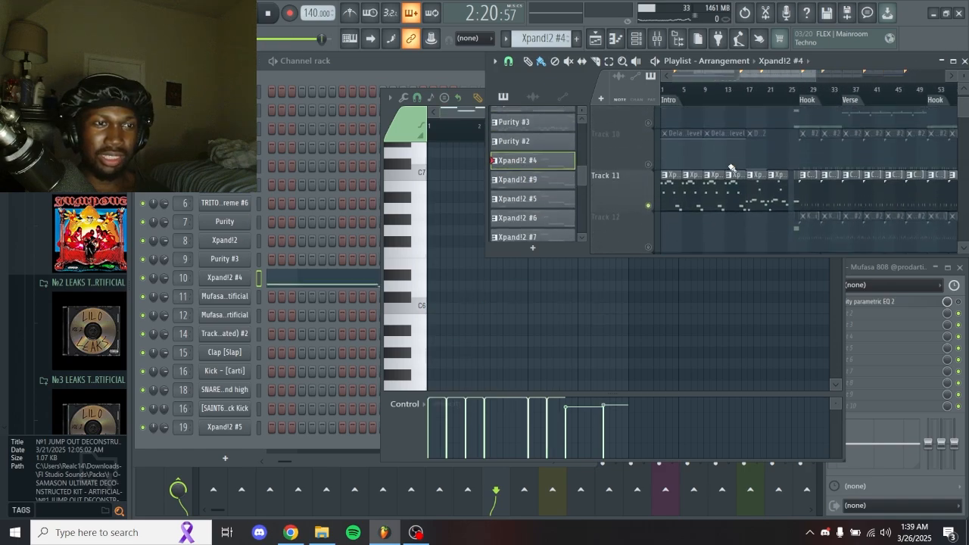
scroll(720, 175, "up", 5)
scroll(757, 186, "down", 10)
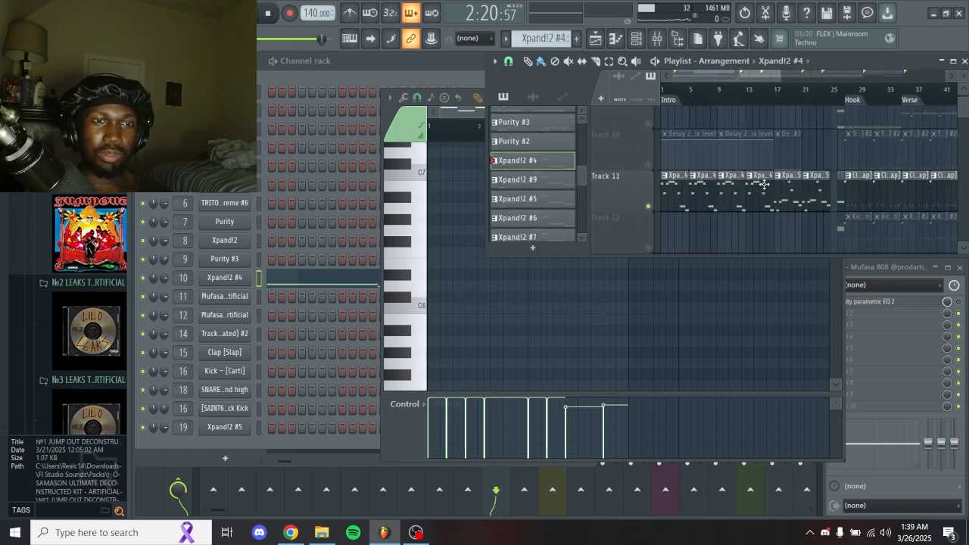
scroll(671, 206, "up", 6)
scroll(787, 189, "right", 5)
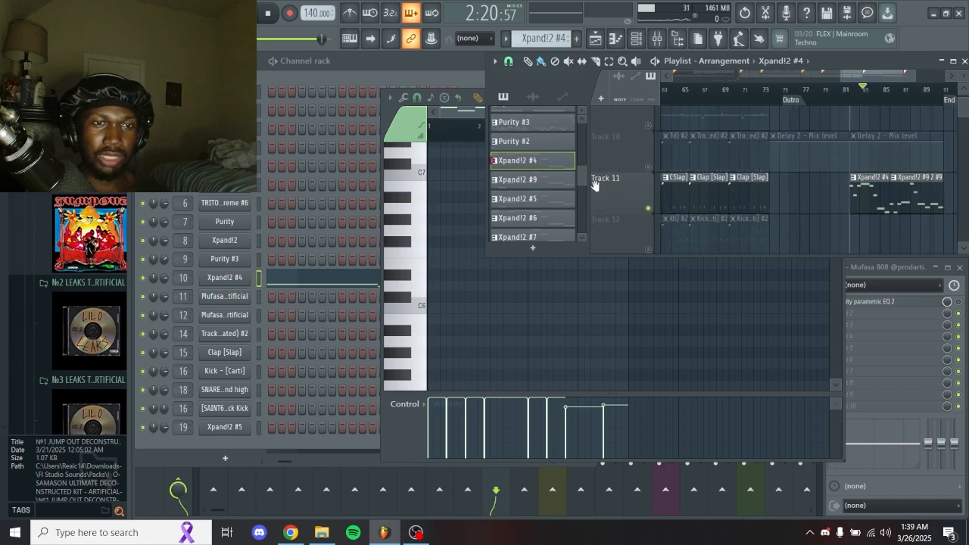
Set the playback position to bar 87 and examine the Xpand!2 #9 pattern's notes in the piano roll
scroll(788, 197, "up", 3)
double_click(808, 202)
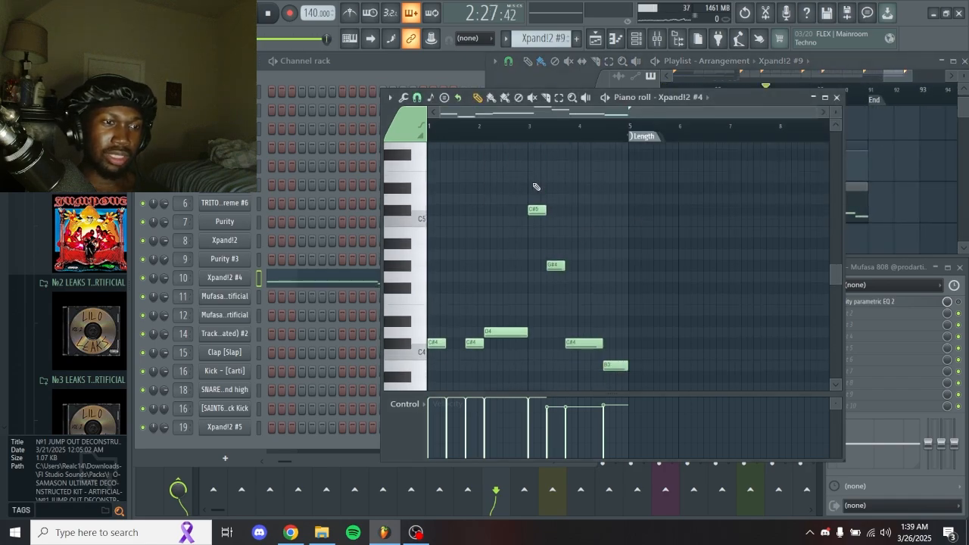
left_click_drag(534, 184, 713, 360)
scroll(581, 337, "down", 1)
left_click(570, 337, "ctrl")
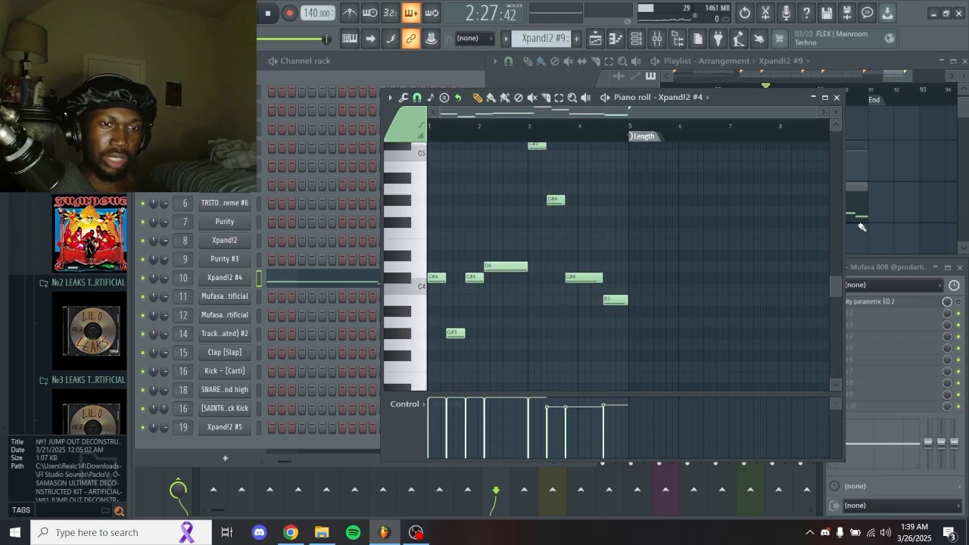
Switch between the Xpand!2 #4 and Xpand!2 #9 patterns and compare their high notes in bar 3
left_click(859, 221)
left_click(746, 204)
left_click(824, 210)
left_click(730, 195)
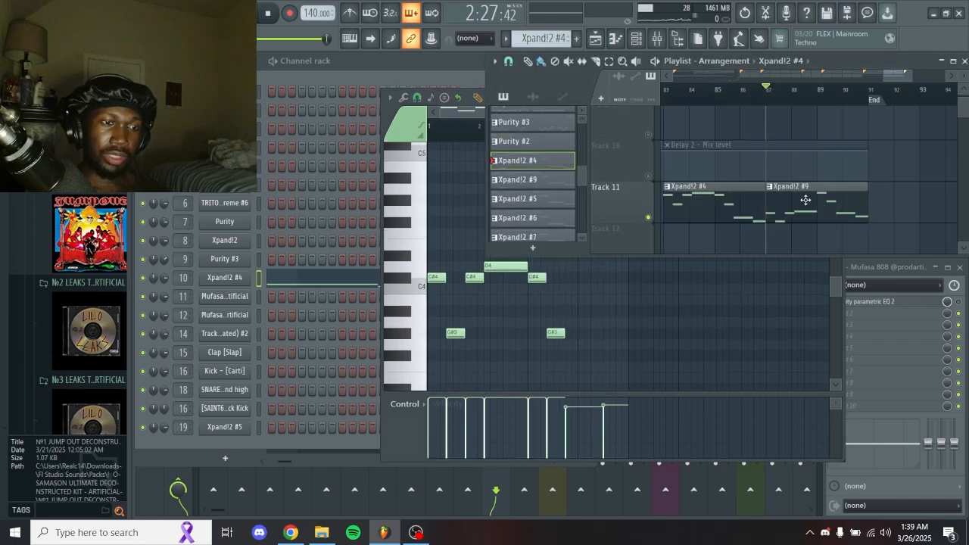
left_click(807, 202)
left_click(714, 355)
left_click_drag(556, 178, 563, 239)
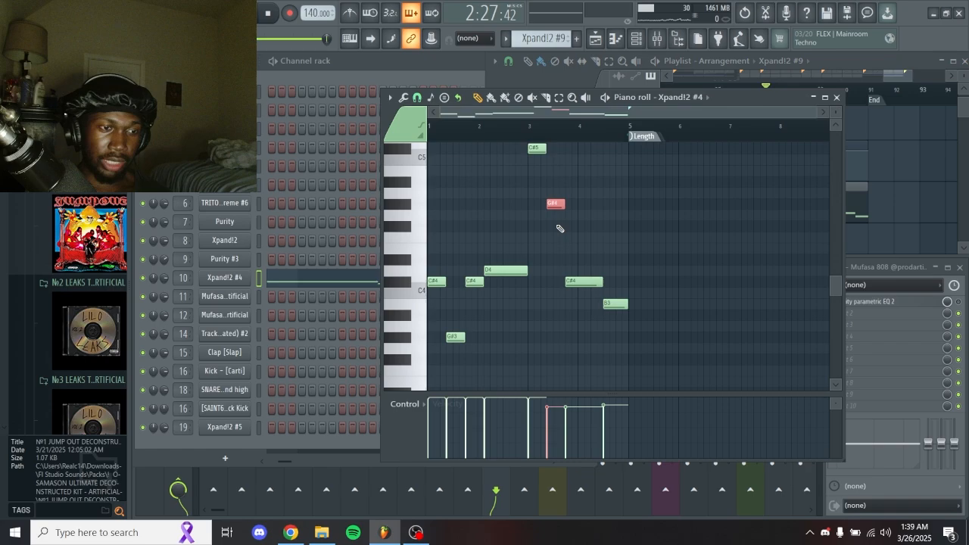
left_click(576, 197, "ctrl")
left_click_drag(579, 195, 624, 209)
left_click(854, 197)
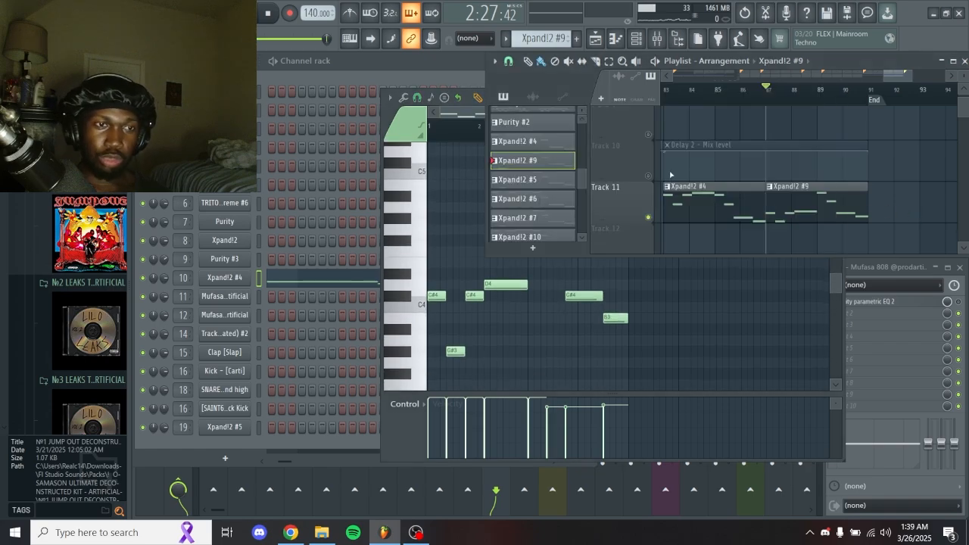
Enable Track 10's Delay 2 - Mix level automation alongside Track 11 and play Xpand!2 #9 from bar 87
left_click(649, 176)
scroll(932, 173, "down", 4)
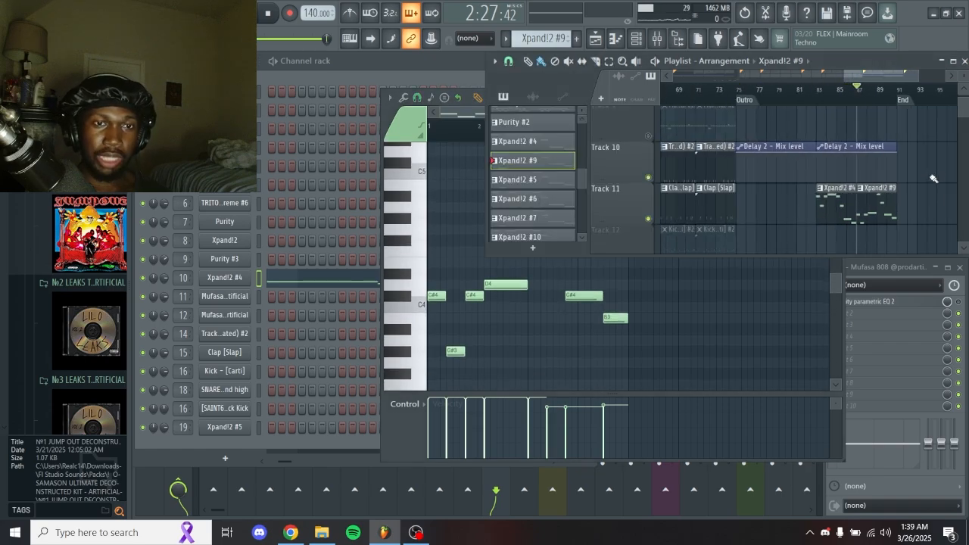
scroll(889, 183, "up", 4)
left_click(686, 314)
key("space")
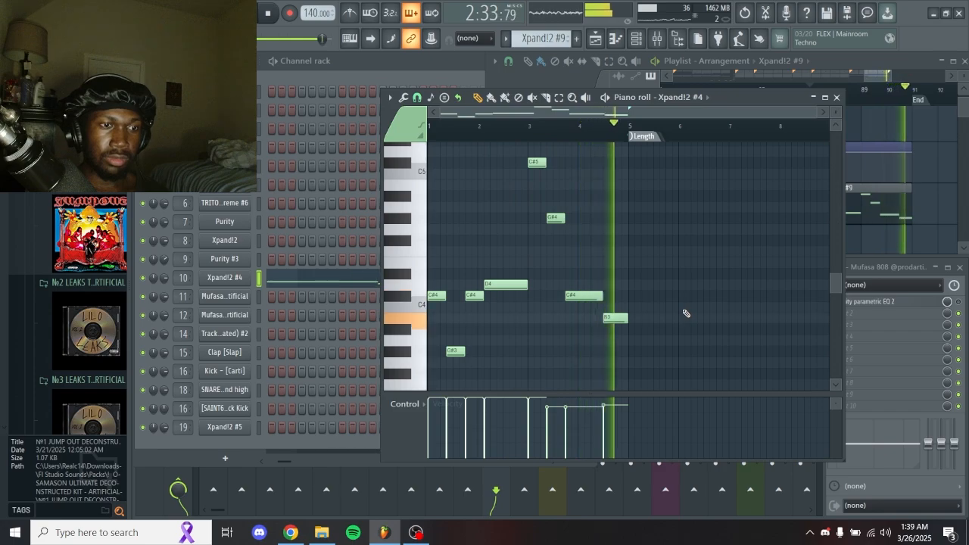
key("space")
Turn the remaining tracks back on and set the playback position to the start of the arrangement
key("F5")
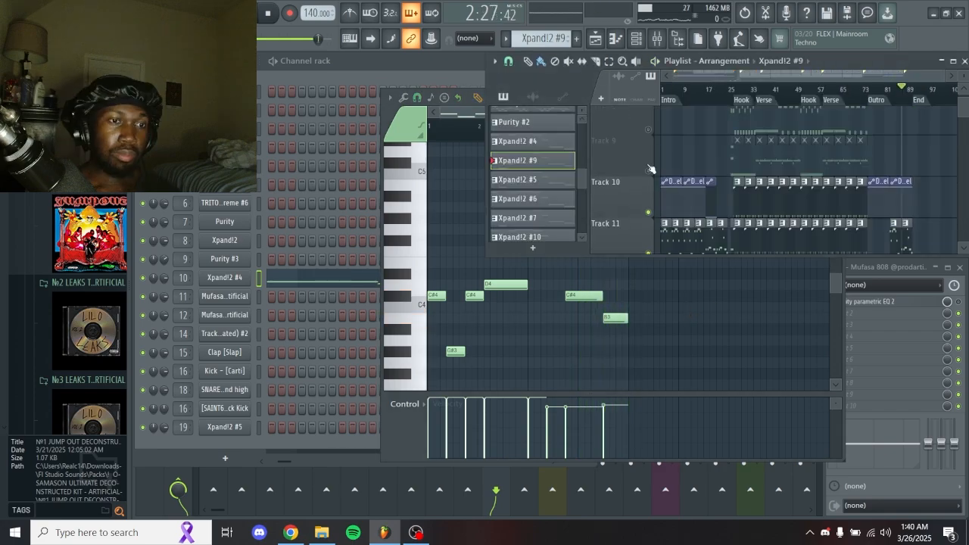
scroll(681, 162, "up", 8)
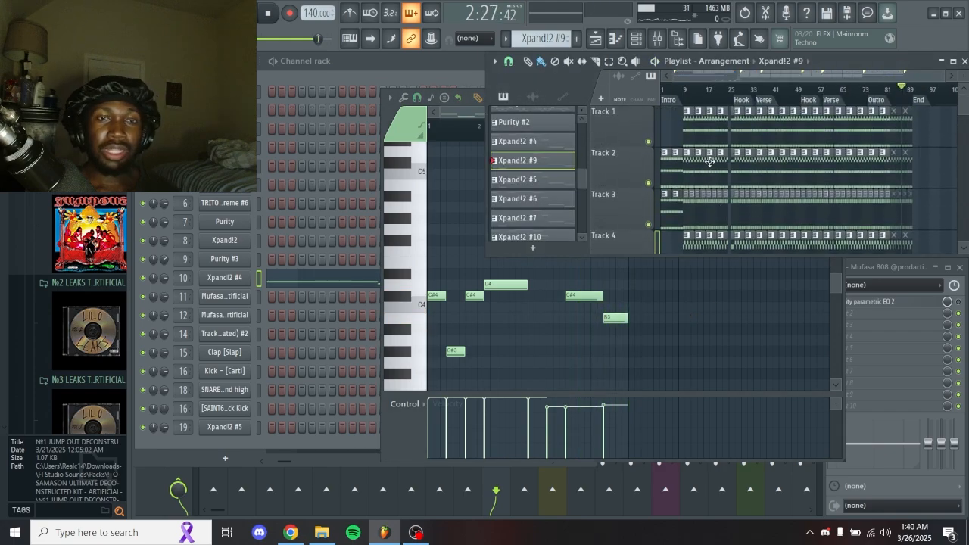
left_click_drag(714, 90, 543, 99)
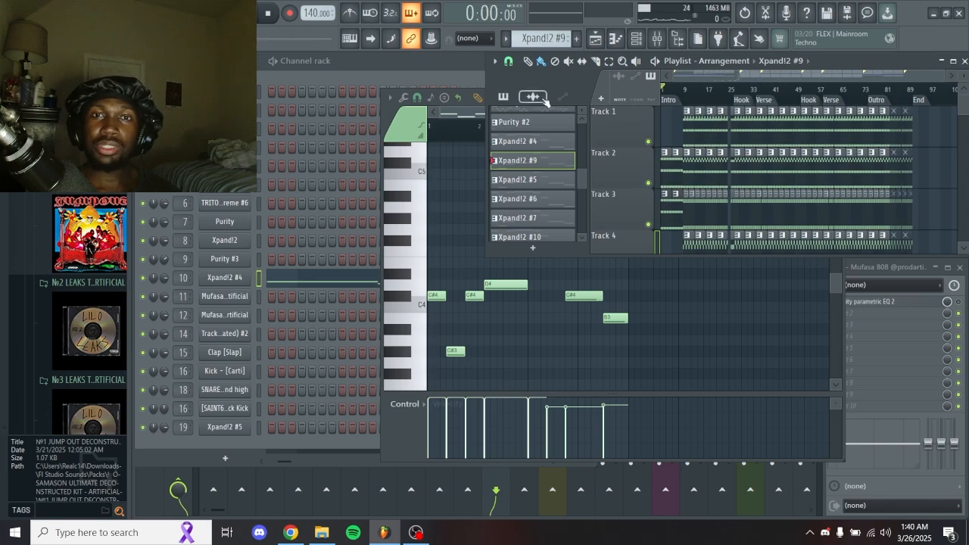